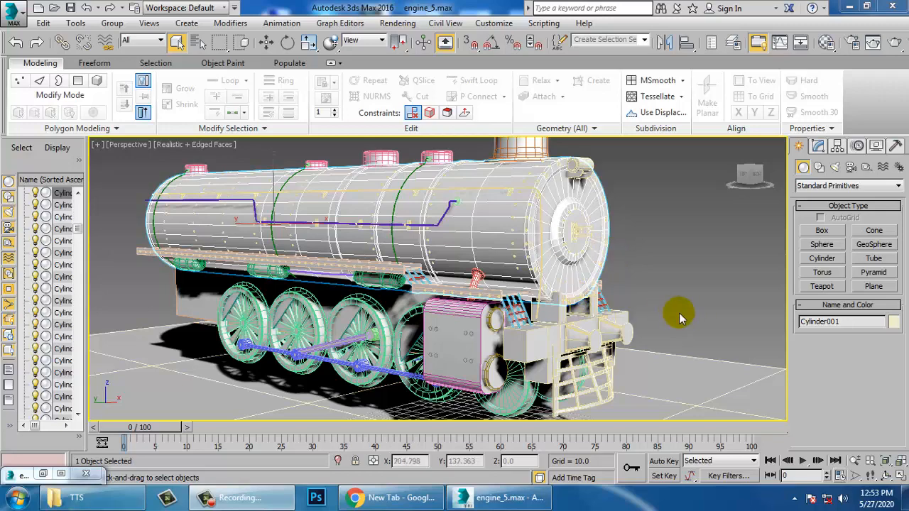
Step: Bring up the locomotive reference image beside the perspective view and enlarge it around the driving wheels and piston linkage
left_click(469, 230)
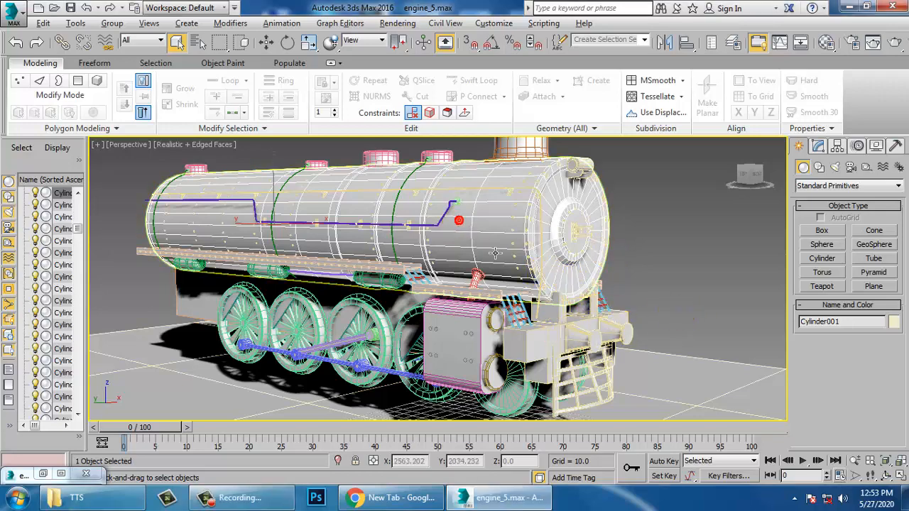
mouse_move(470, 230)
middle_mouse_down("alt")
mouse_move(483, 257)
mouse_move(521, 251)
mouse_move(388, 303)
middle_mouse_up("alt")
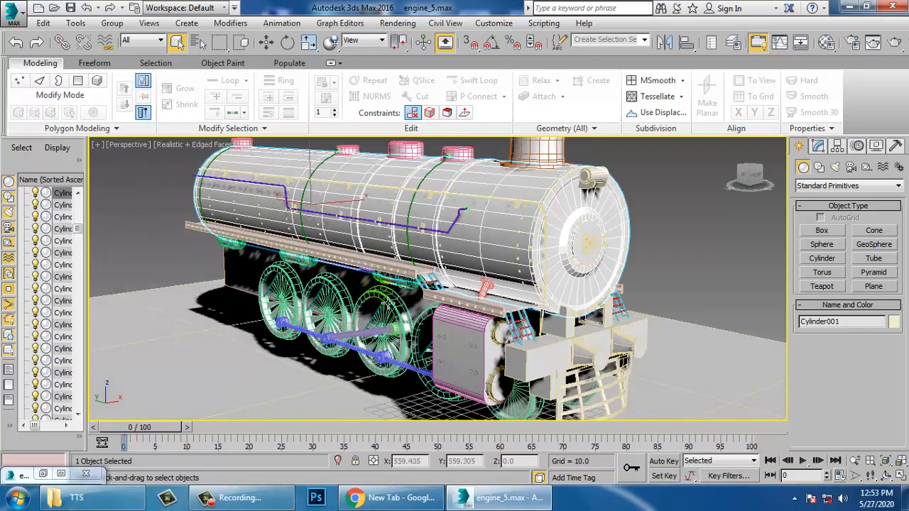
left_click(43, 474)
left_click_drag(539, 77, 74, 82)
middle_click_drag(584, 248, 697, 235)
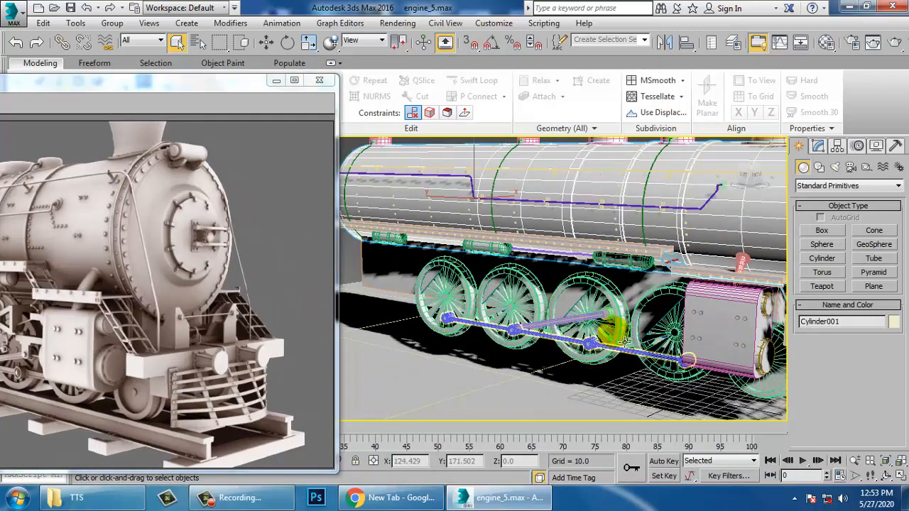
left_click_drag(133, 83, 260, 63)
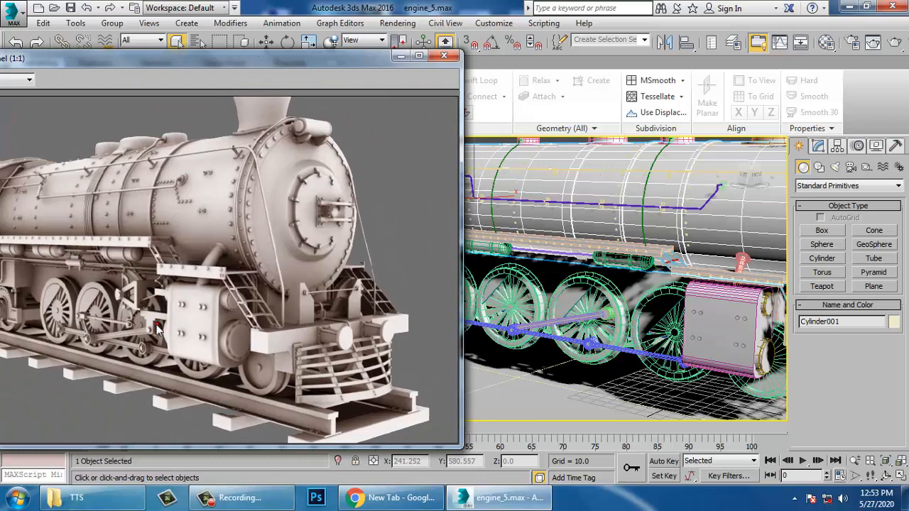
scroll(158, 328, "up", 2)
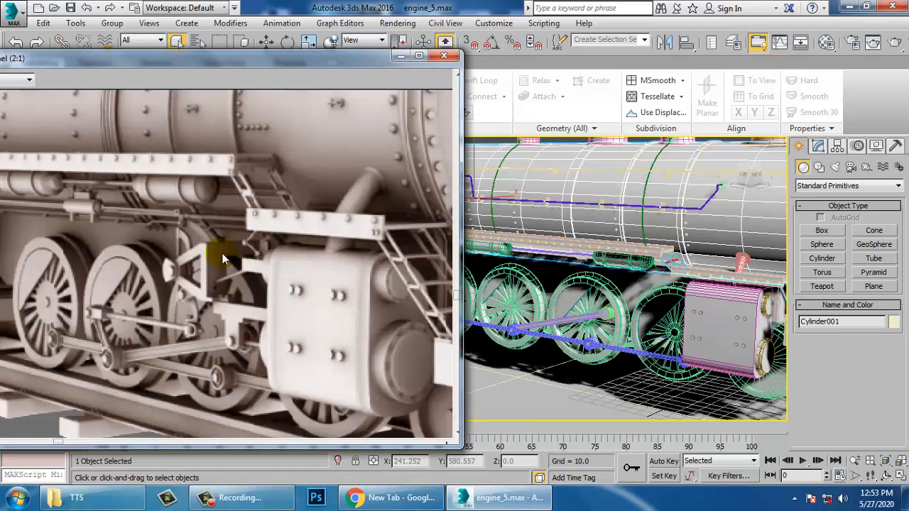
Step: Examine the model's front driving wheels and connecting rods against the linkage in the reference image
middle_click_drag(756, 363, 737, 342, "alt")
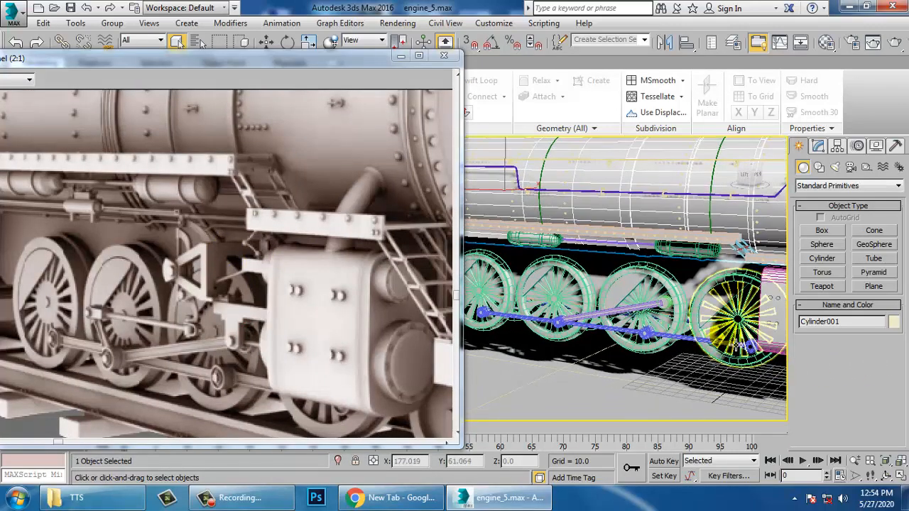
scroll(684, 358, "up", 5)
middle_click_drag(684, 357, 660, 359)
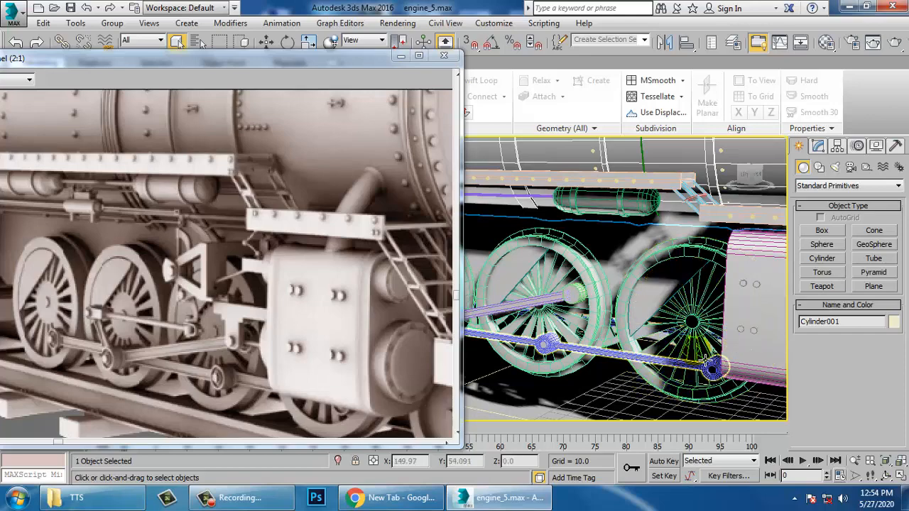
middle_click_drag(679, 350, 622, 332)
scroll(602, 352, "up", 2)
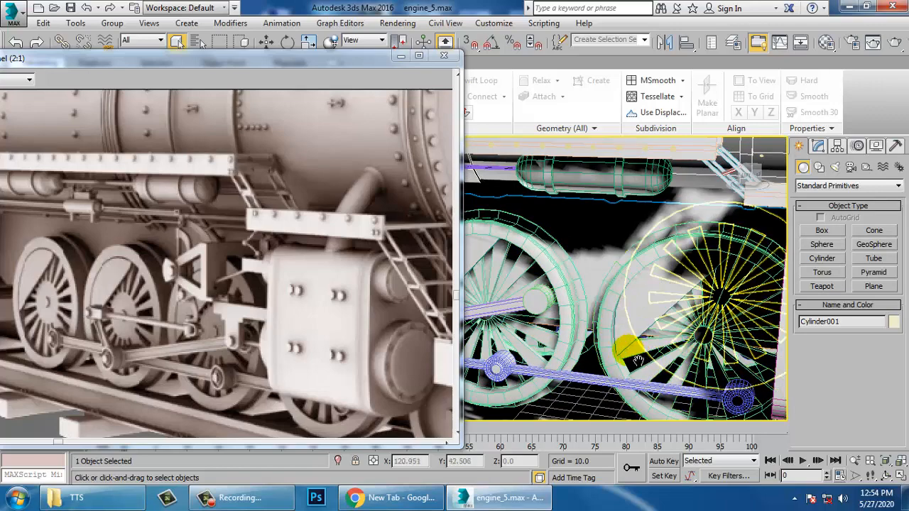
scroll(666, 343, "down", 3)
middle_click_drag(669, 343, 691, 326)
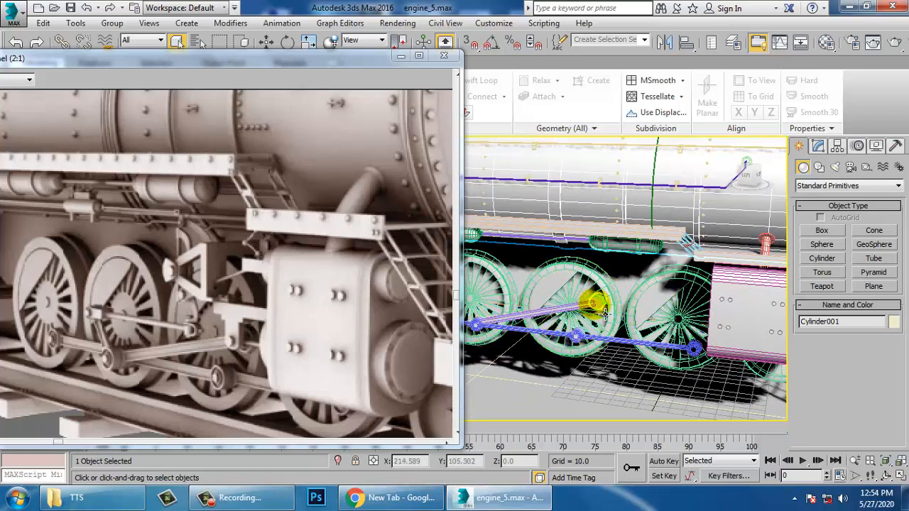
Step: Start the Line tool and maximize the Left view around the two front driving wheels, keeping the reference image alongside
left_click(819, 167)
left_click(834, 243)
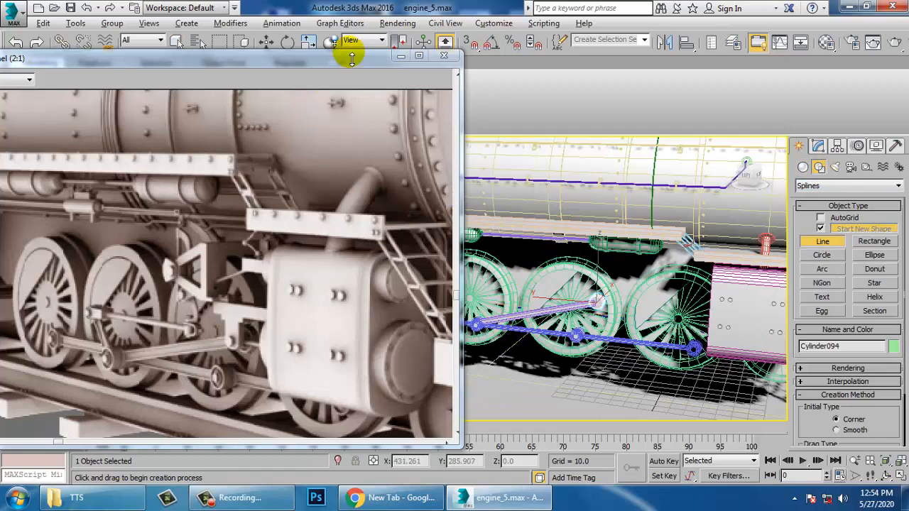
left_click_drag(357, 57, 275, 57)
middle_click_drag(534, 255, 524, 257)
key("alt+w")
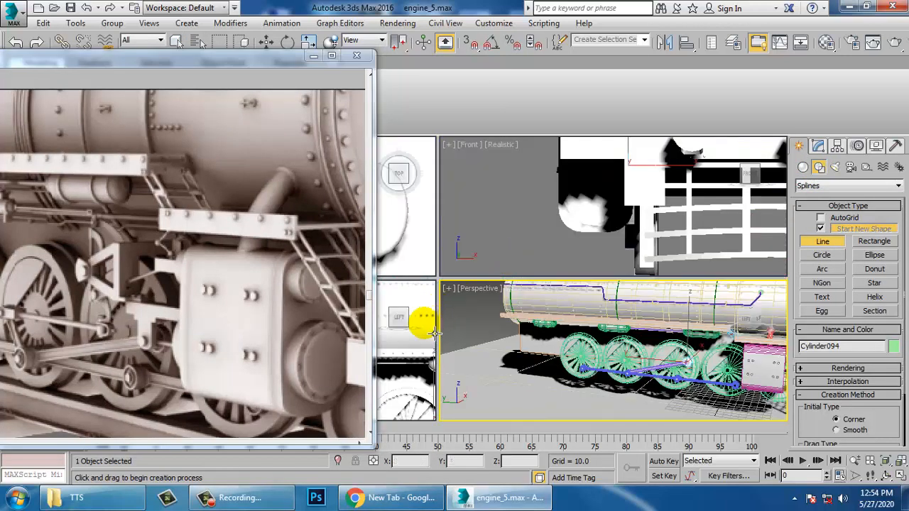
middle_click_drag(423, 321, 400, 323)
key("alt+w")
middle_click_drag(490, 297, 597, 278)
scroll(600, 273, "down", 6)
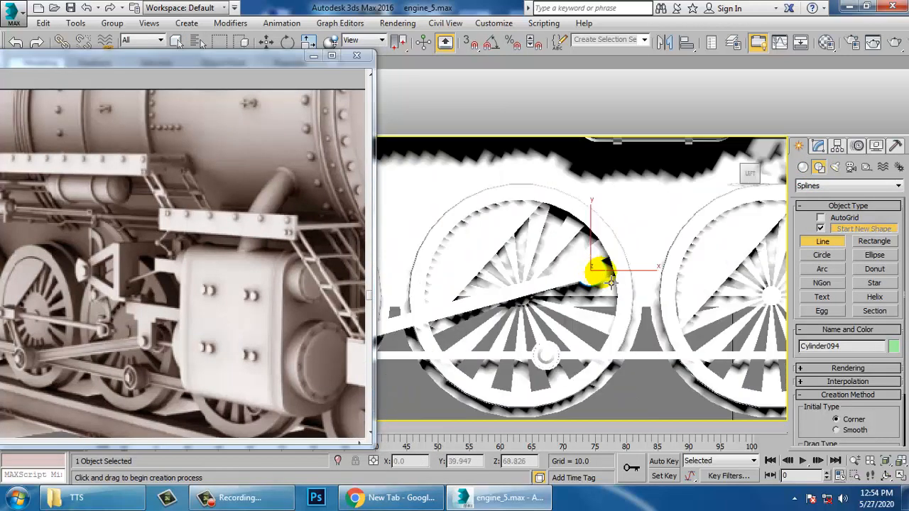
left_click_drag(203, 66, 268, 58)
middle_click_drag(534, 318, 434, 374)
middle_click_drag(730, 341, 796, 324)
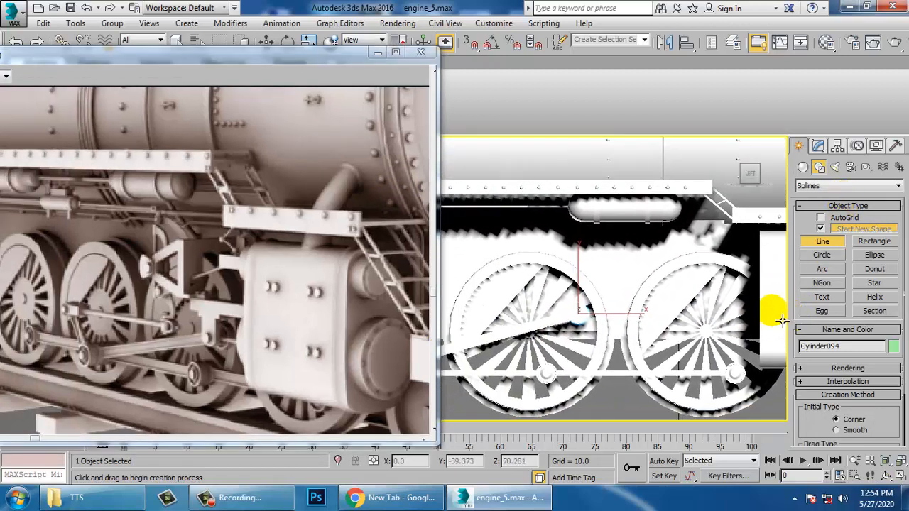
Step: Draw a closed guide-bracket outline about 91 units long in wireframe, with a long bar, stepped sides and a pointed lower tab
left_click(784, 313)
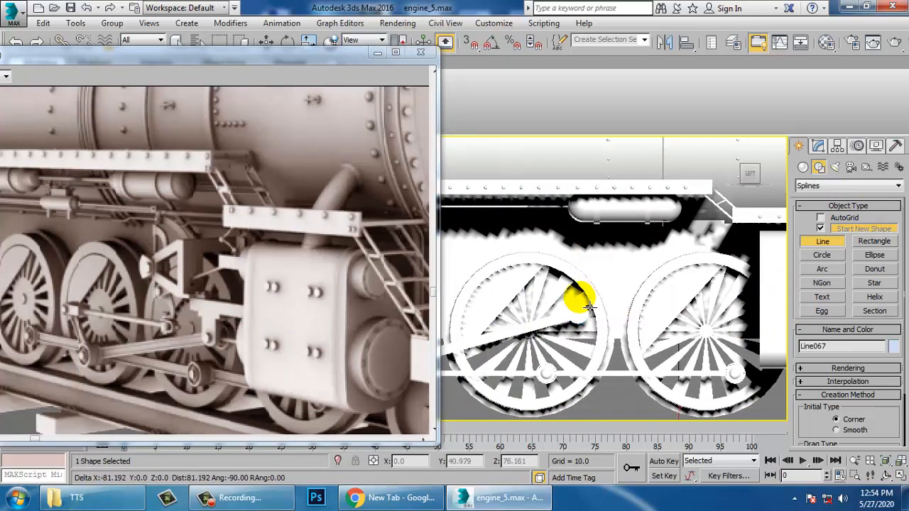
key("F3")
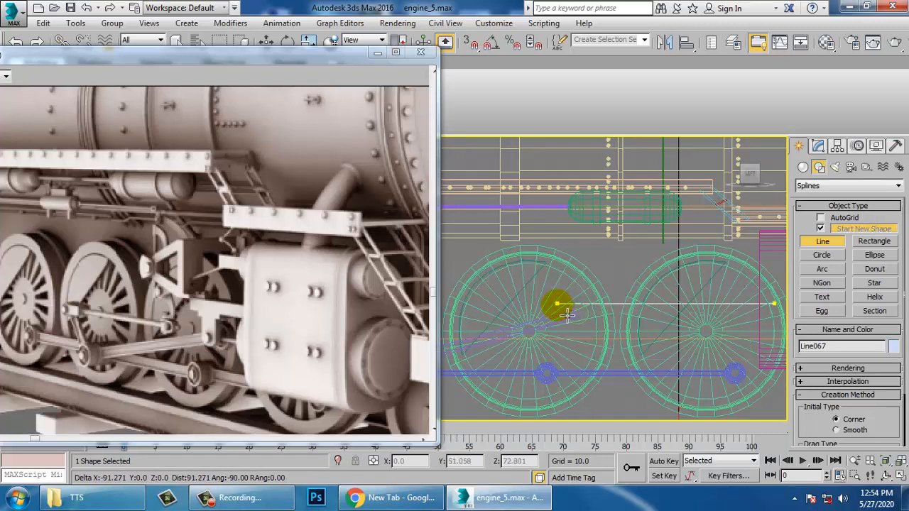
left_click(566, 313)
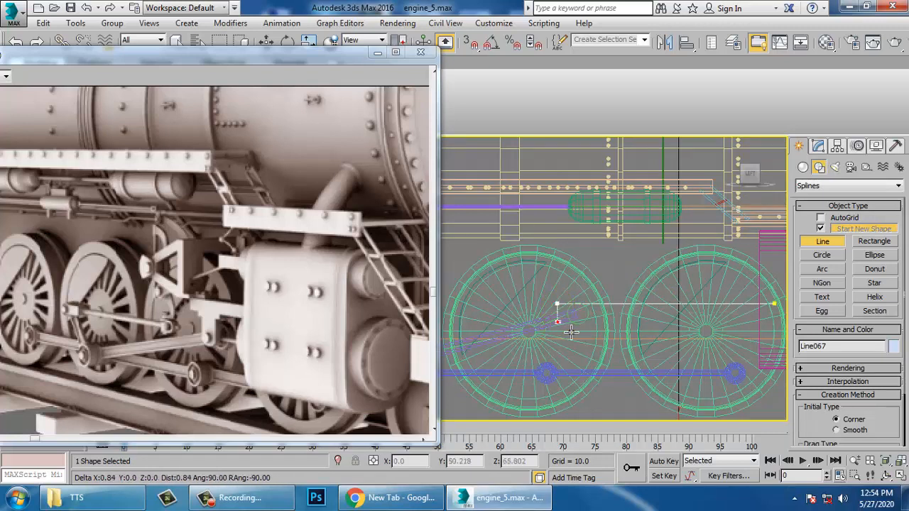
left_click(572, 331)
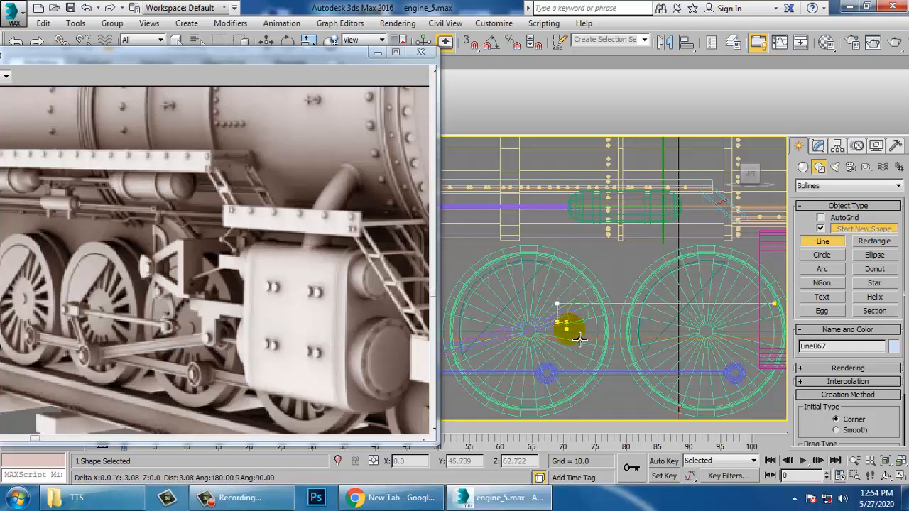
left_click(581, 340)
left_click(591, 342)
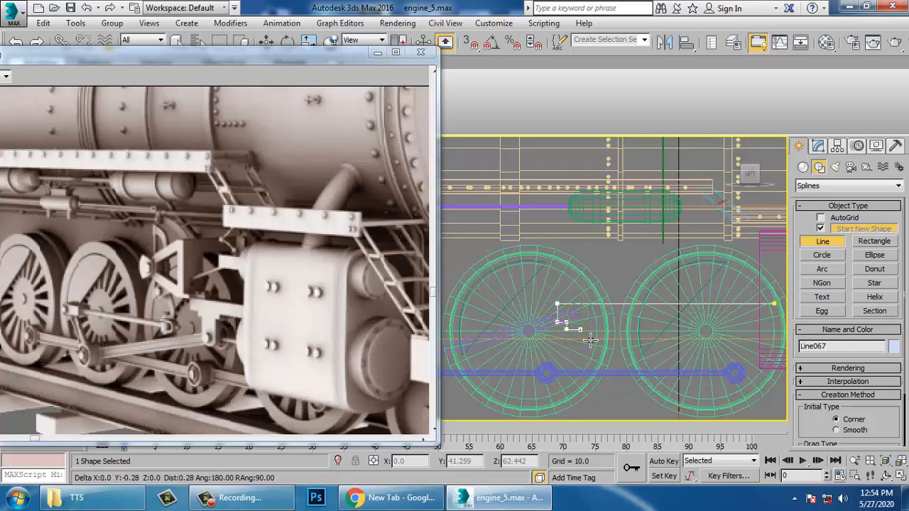
left_click(591, 360)
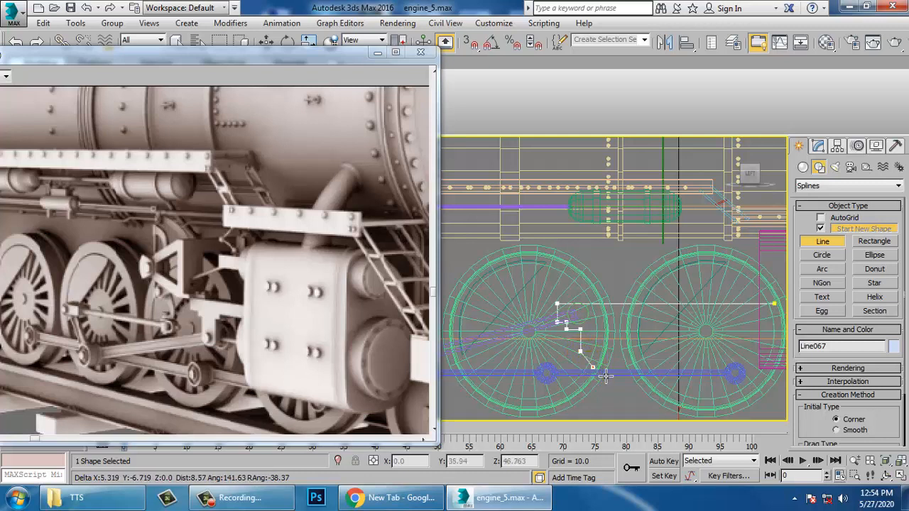
left_click(615, 360)
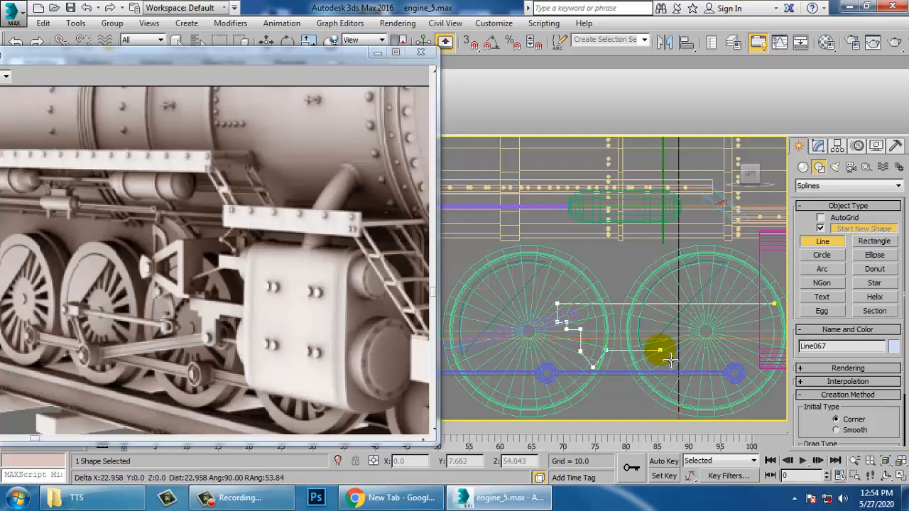
left_click(625, 339)
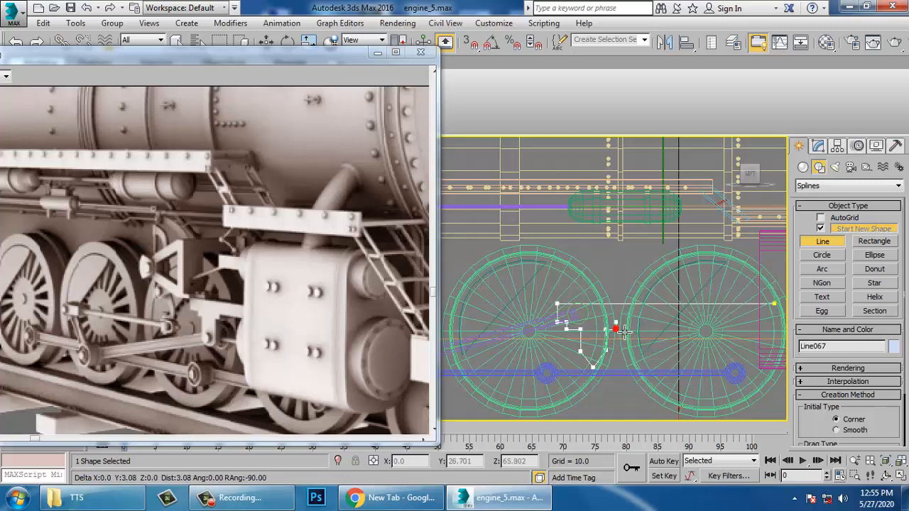
left_click(625, 334)
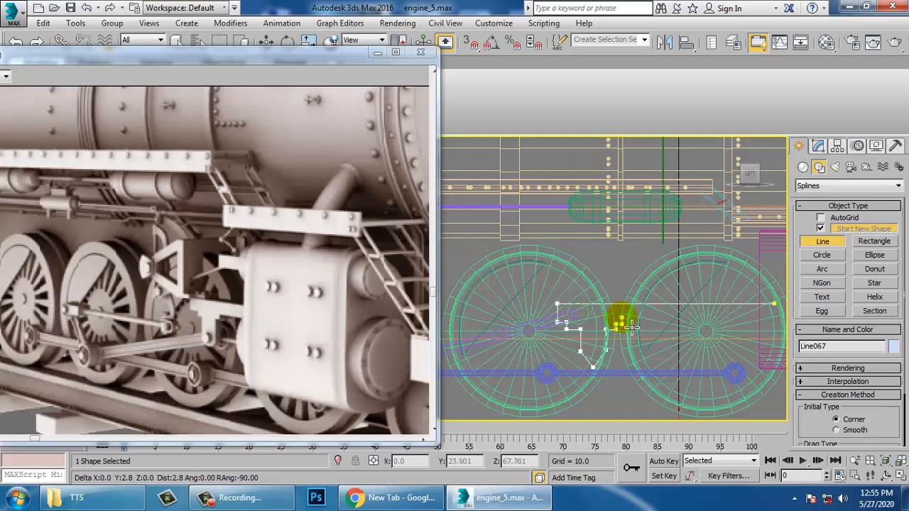
left_click(784, 326)
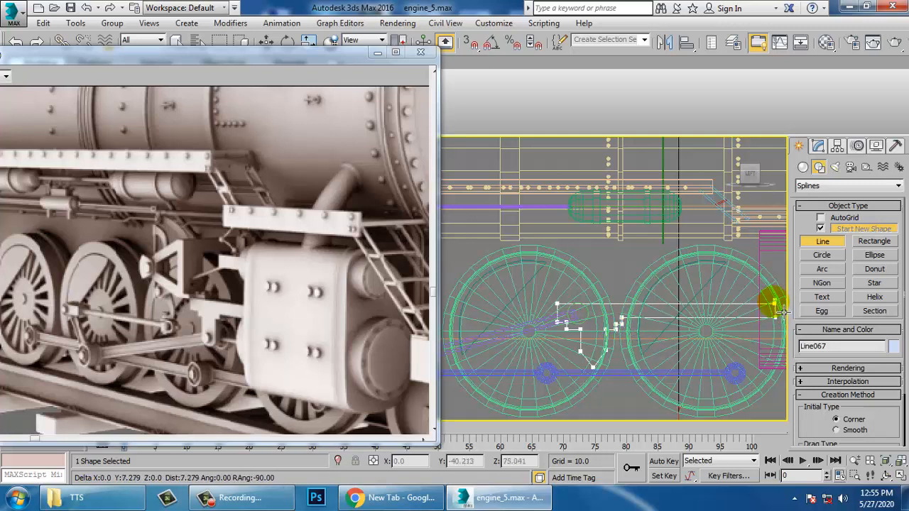
left_click(774, 310)
left_click(436, 291)
Step: Move the bracket outline up and about 7.9 units toward the rear, scale it down uniformly, and lower it about 3.3 units
key("w")
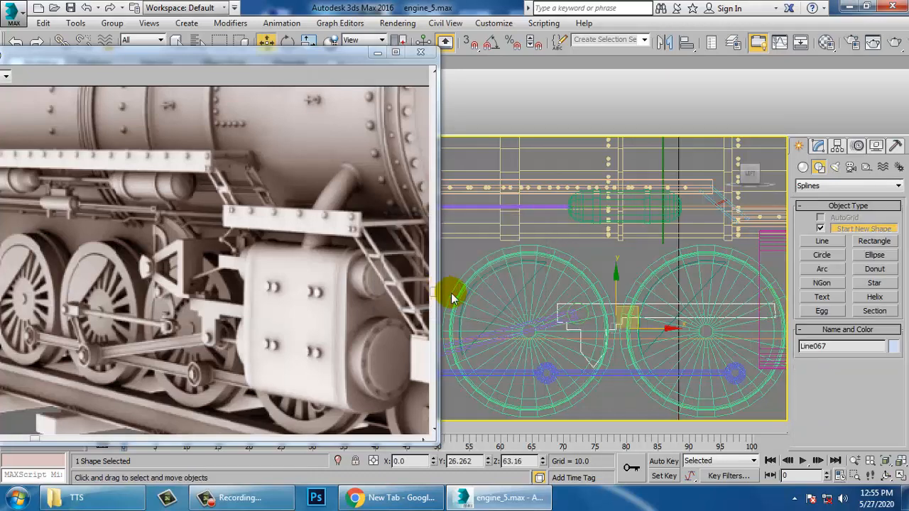
left_click_drag(623, 294, 615, 256)
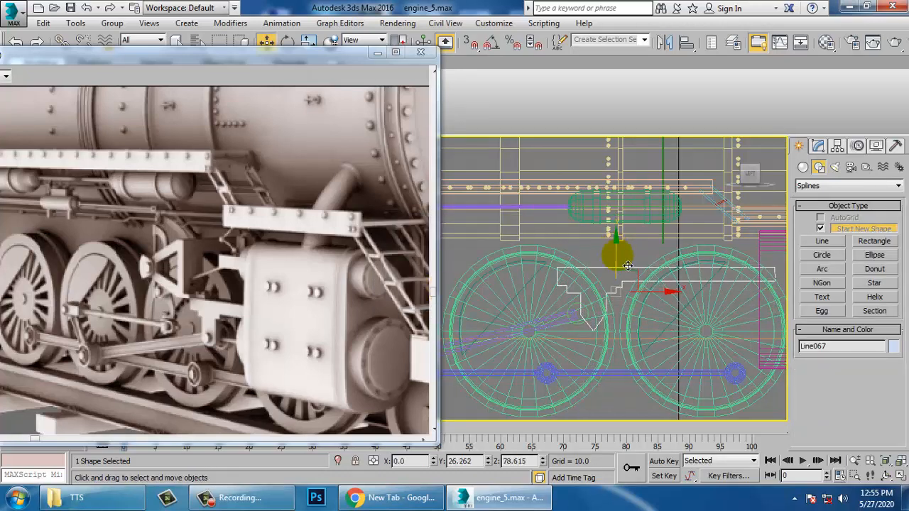
left_click_drag(658, 300, 641, 305)
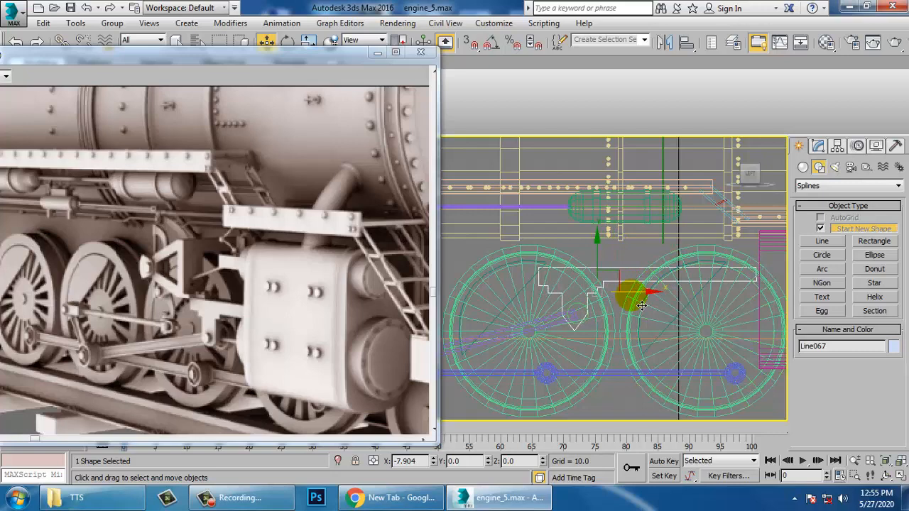
key("r")
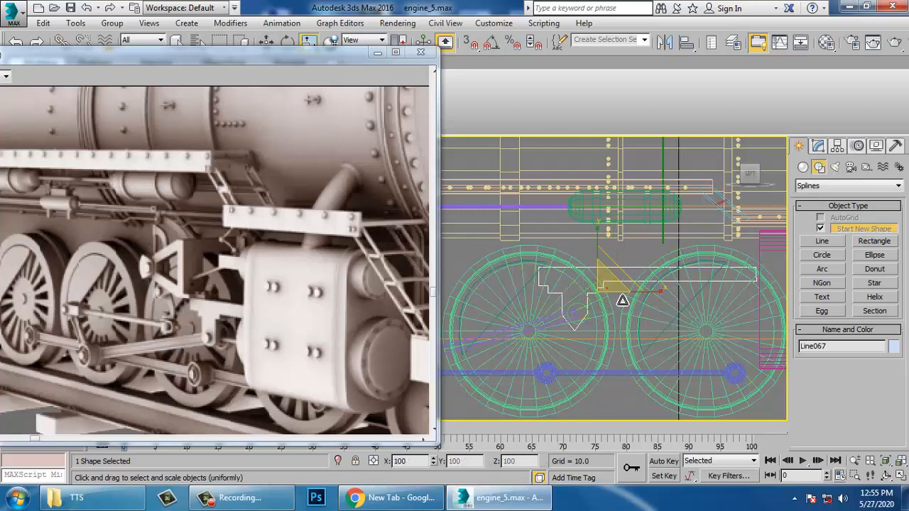
left_click_drag(622, 300, 633, 316)
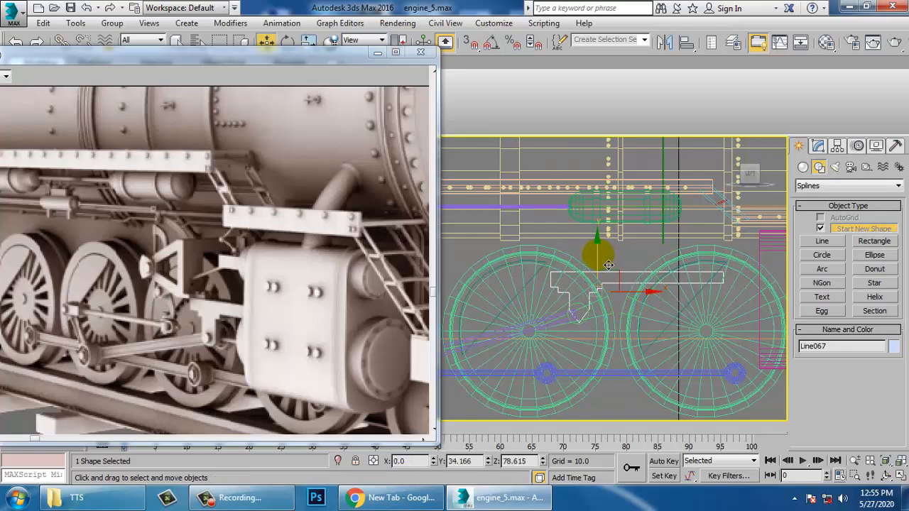
key("w")
left_click_drag(606, 264, 605, 270)
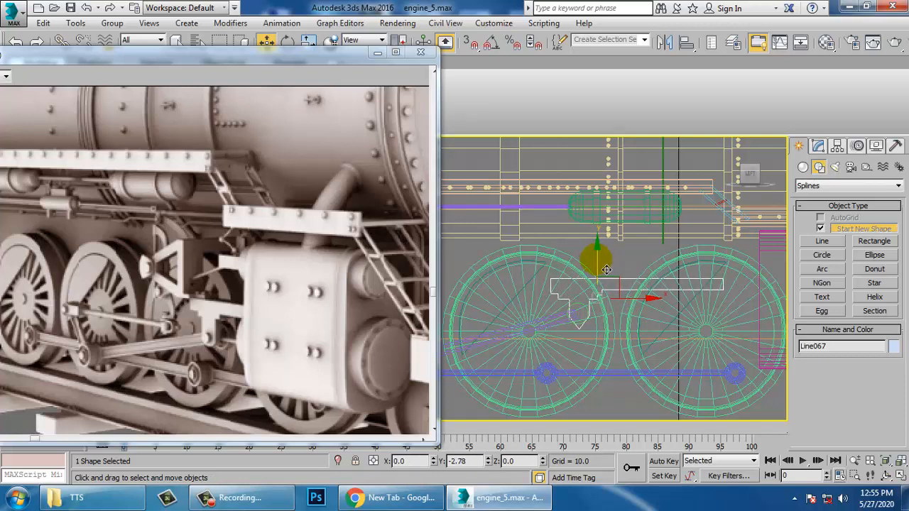
left_click_drag(606, 269, 608, 272)
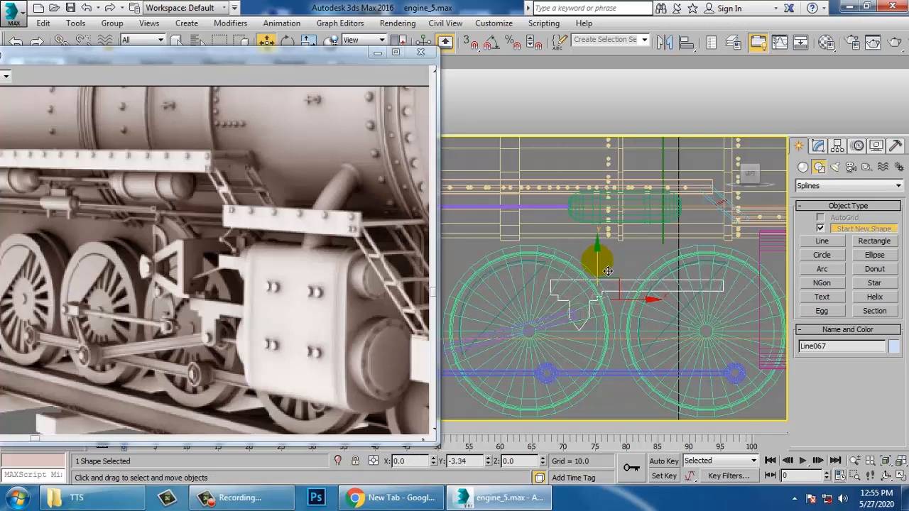
Step: Round the pointed bottom vertex of the bracket outline with a fillet of about 9.4
key("1")
scroll(584, 334, "up", 2)
left_click(579, 331)
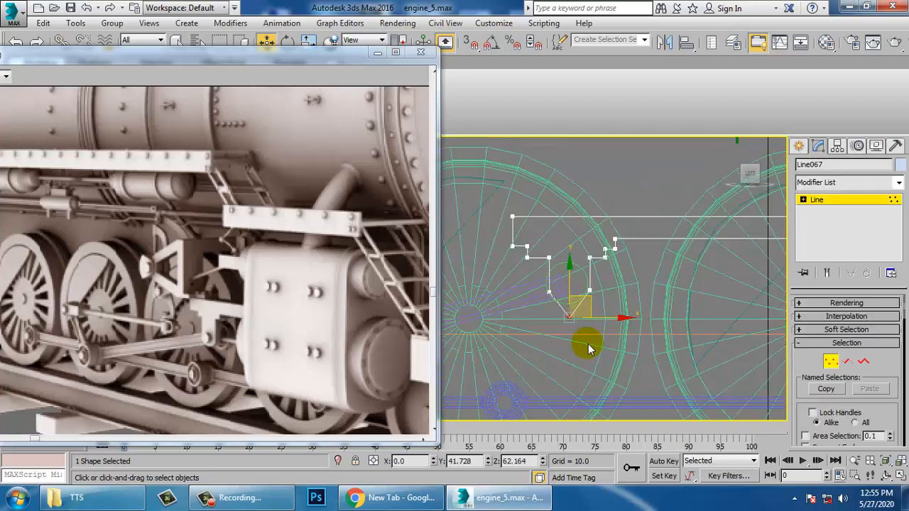
left_click_drag(818, 433, 824, 96)
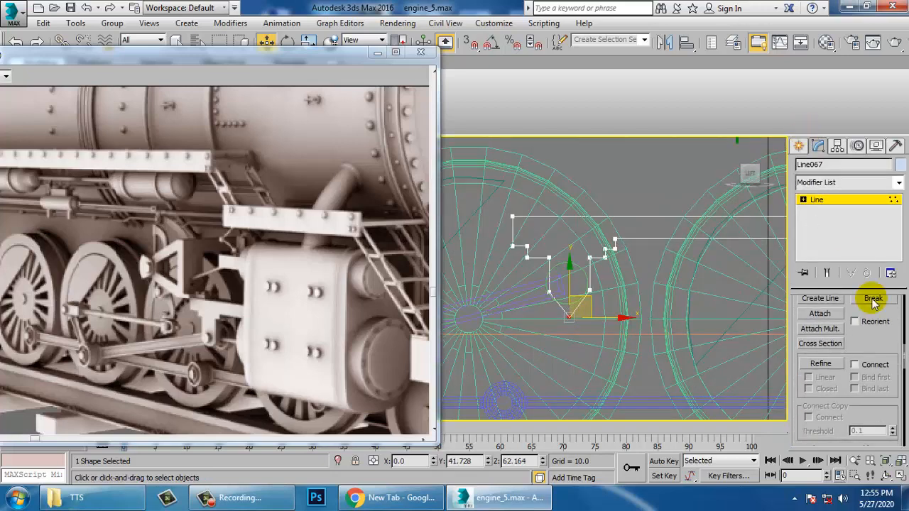
left_click_drag(865, 347, 859, 19)
left_click_drag(892, 347, 890, 445)
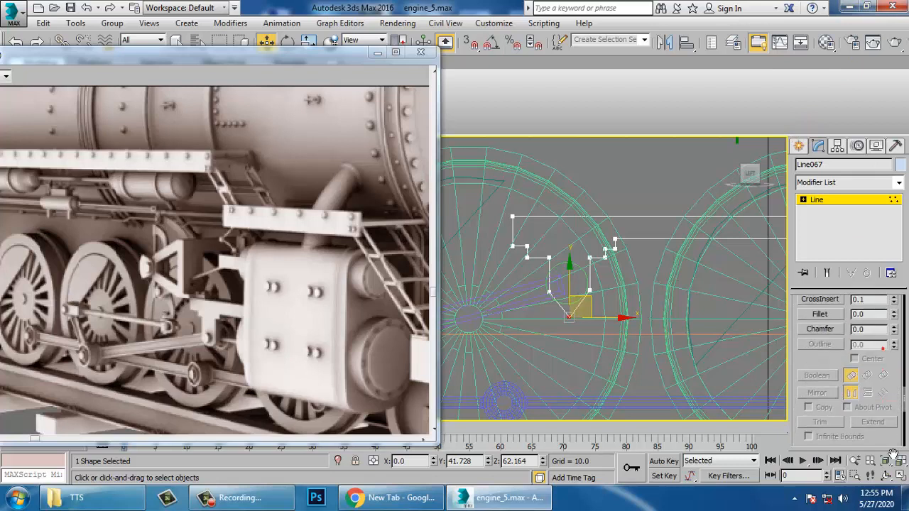
left_click(820, 317)
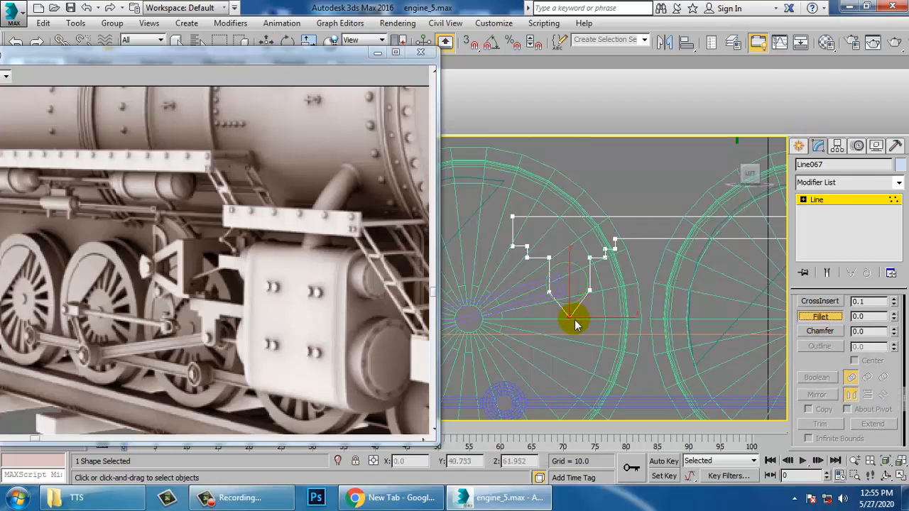
left_click_drag(563, 308, 560, 299)
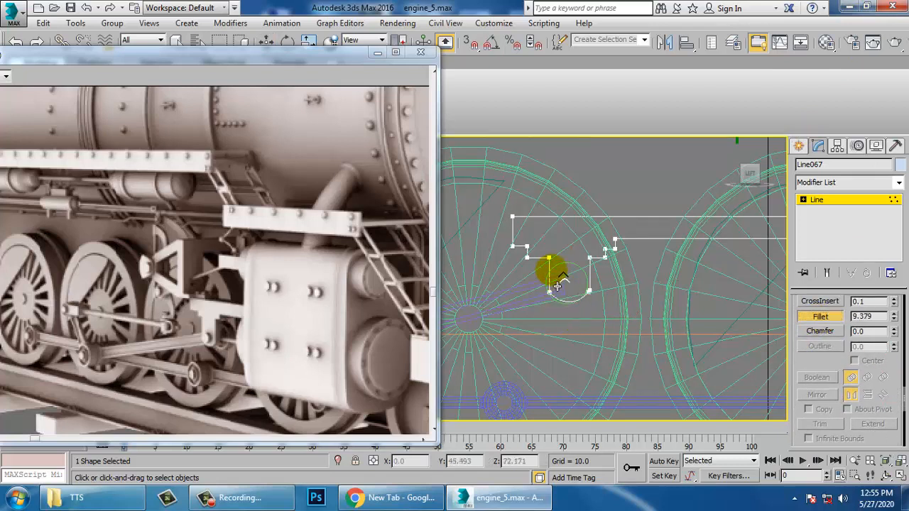
Step: Leave sub-object editing of the guide-bracket outline and apply an Extrude modifier to it
left_click(806, 201)
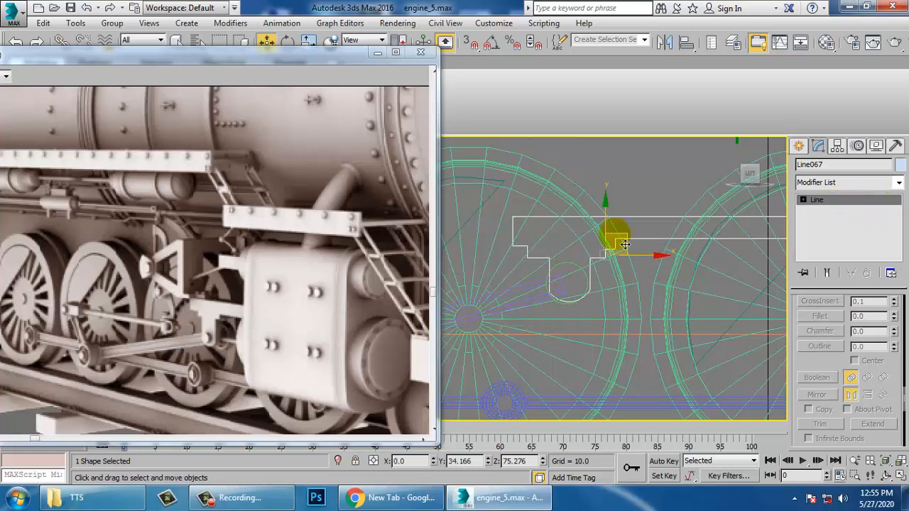
middle_click_drag(619, 247, 594, 252)
left_click(898, 182)
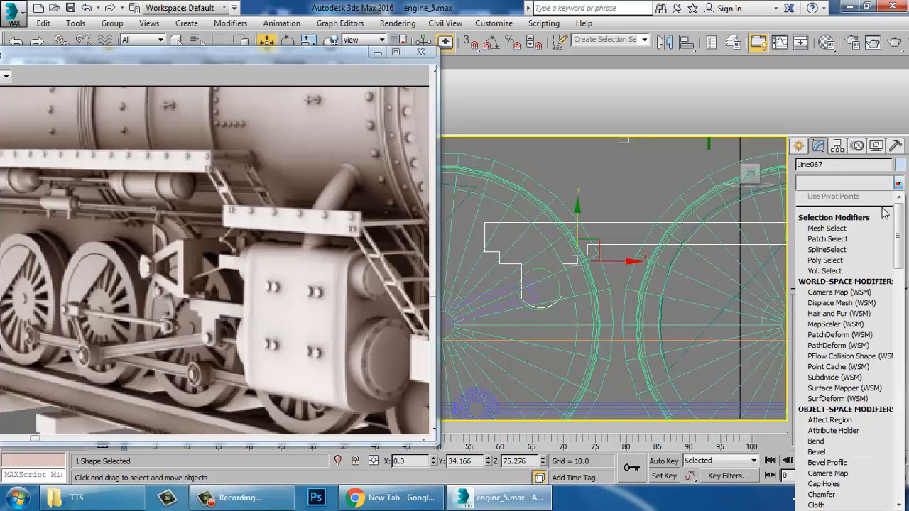
type("ex")
key("Return")
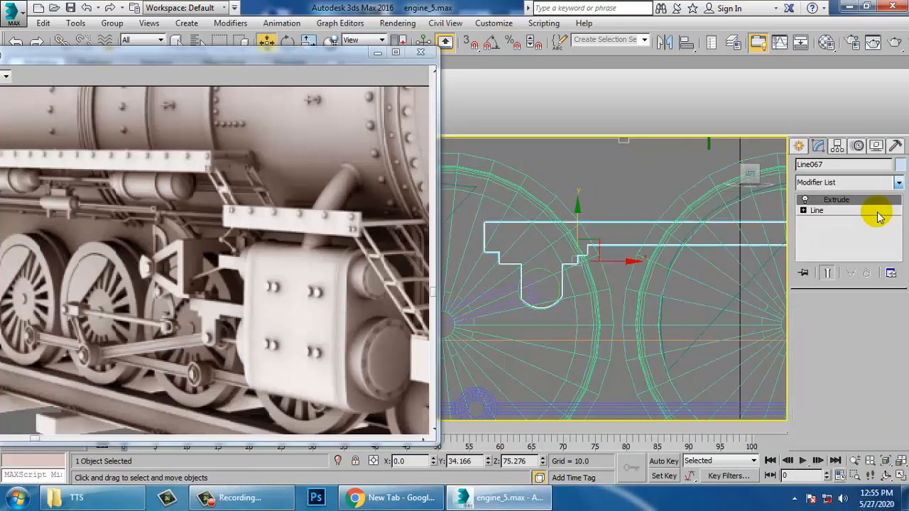
Step: In the Perspective view, move the bracket sideways to the outside of the driving wheels, to about X -64.8
key("alt+w")
right_click(710, 325)
key("alt+w")
scroll(713, 326, "down", 5)
middle_click_drag(713, 326, 626, 292, "alt")
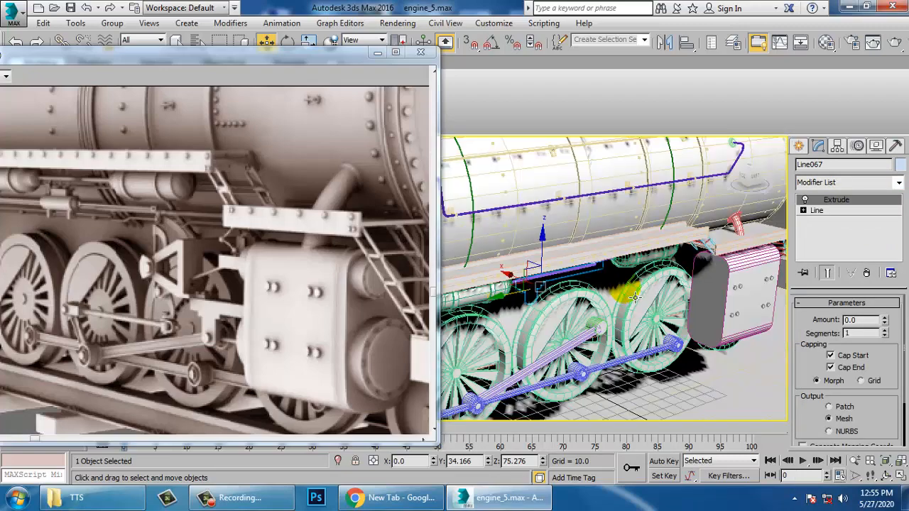
middle_click_drag(534, 302, 519, 284)
left_click_drag(495, 258, 568, 289)
Step: Set the bracket's Extrude amount to 4.5
scroll(616, 300, "up", 5)
middle_click_drag(617, 302, 661, 323, "alt")
scroll(687, 303, "down", 4)
scroll(690, 303, "up", 3)
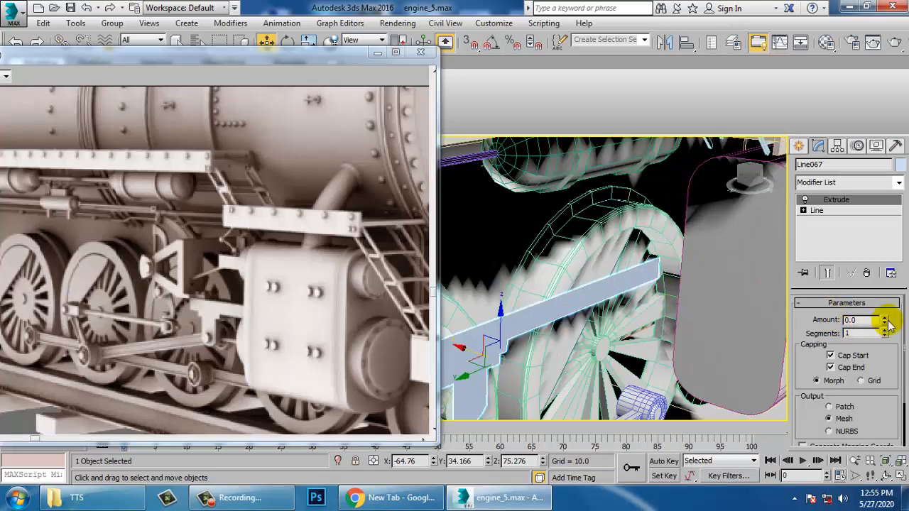
left_click_drag(886, 320, 893, 329)
middle_click_drag(718, 326, 724, 299, "alt")
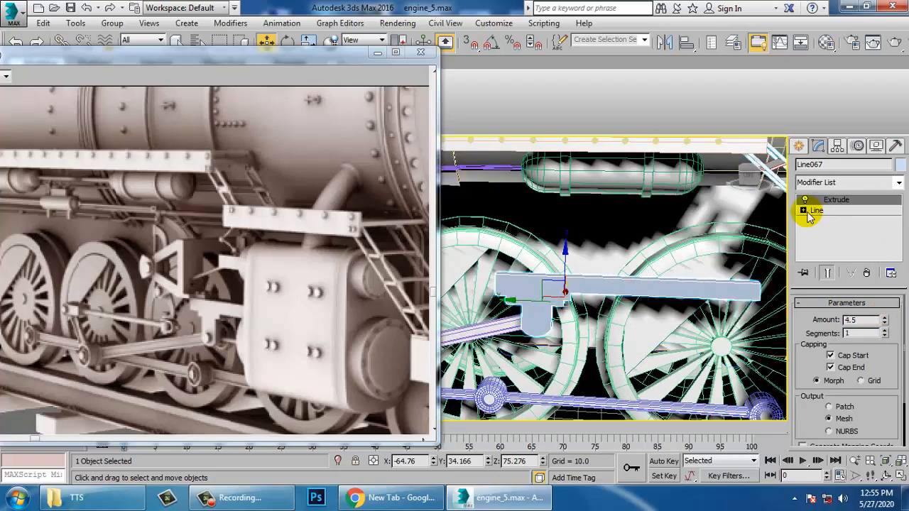
Step: Lengthen the bracket's long bar by moving its front-end vertices forward into the cylinder block, with the extruded result shown
left_click(808, 212)
left_click(829, 221)
left_click(827, 273)
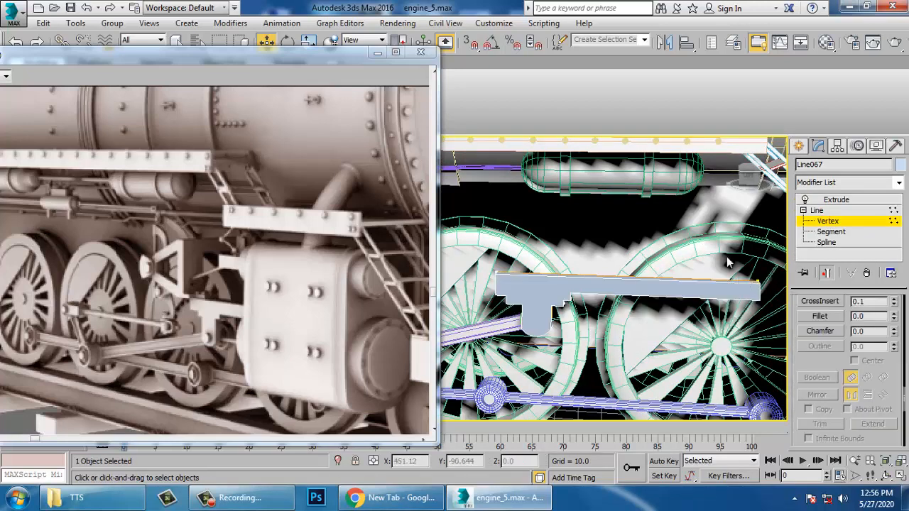
scroll(628, 317, "up", 4)
left_click_drag(617, 311, 702, 333)
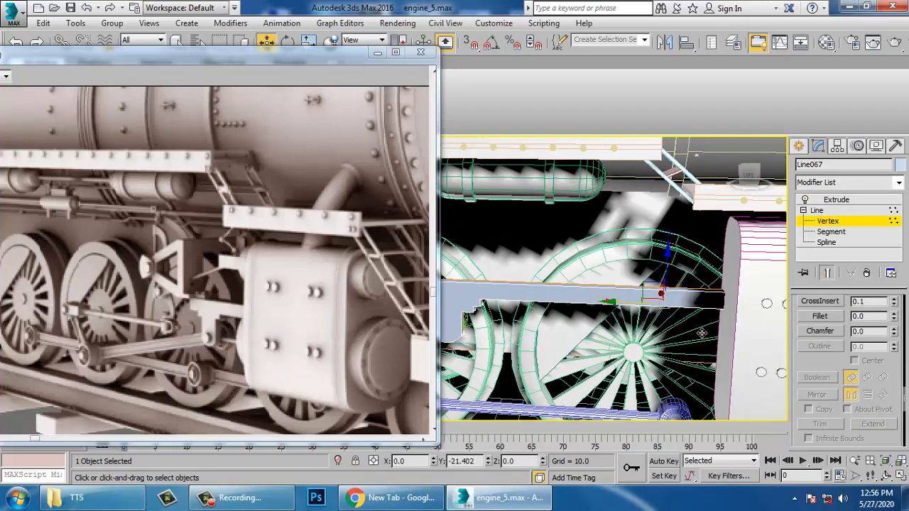
left_click(817, 210)
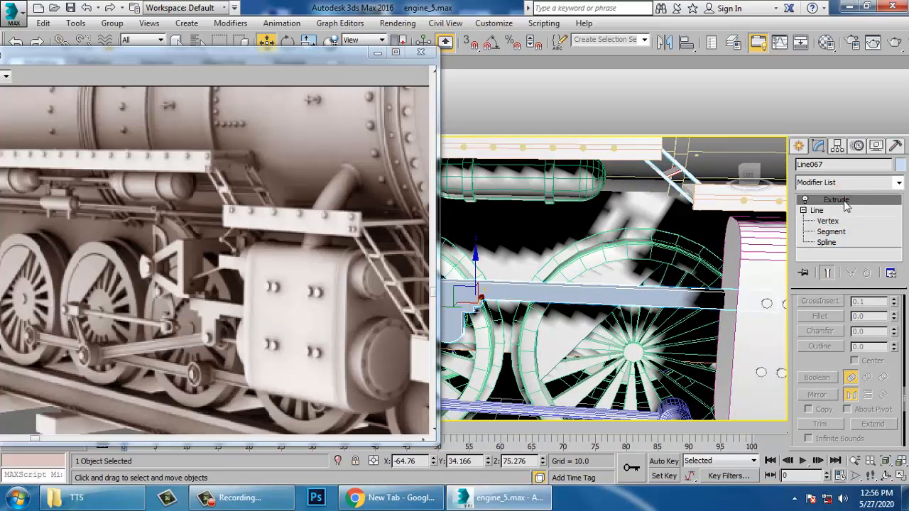
left_click(838, 199)
Step: Move the bracket outward, clear of the connecting rod's end cylinder, to about X -71.6, and select that cylinder
middle_click_drag(612, 304, 622, 295, "alt")
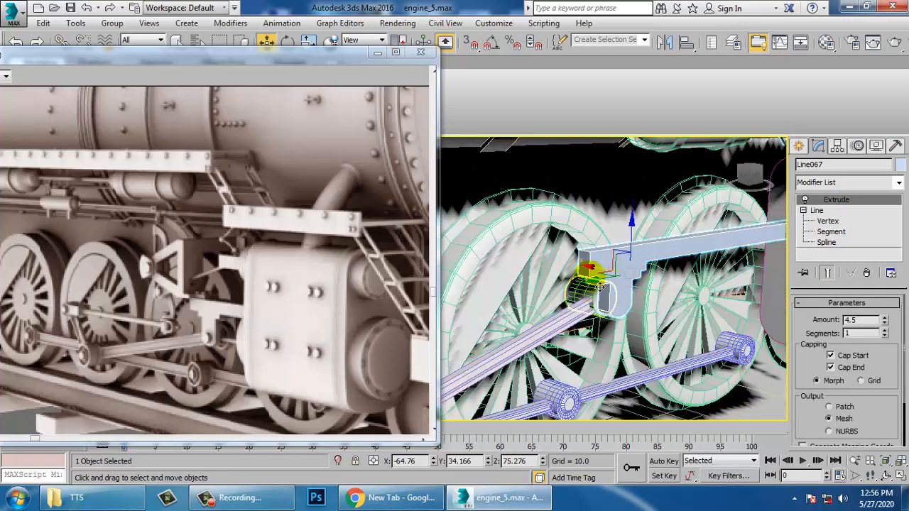
left_click_drag(610, 278, 631, 285)
left_click(600, 297)
scroll(604, 298, "up", 6)
middle_click_drag(614, 313, 624, 304)
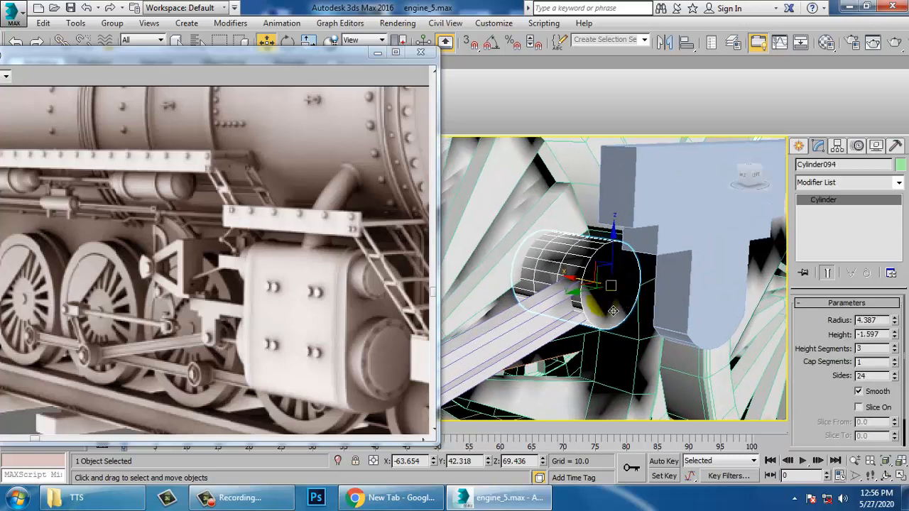
scroll(633, 308, "down", 5)
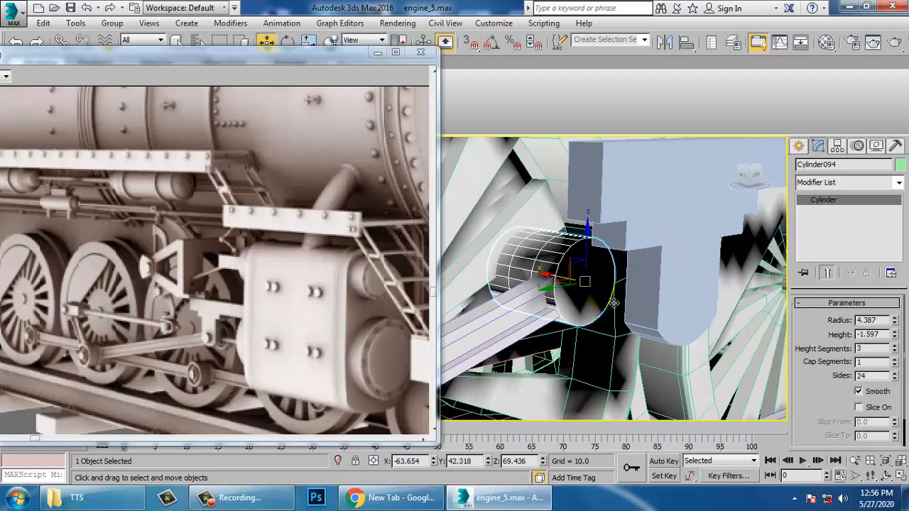
scroll(652, 306, "down", 6)
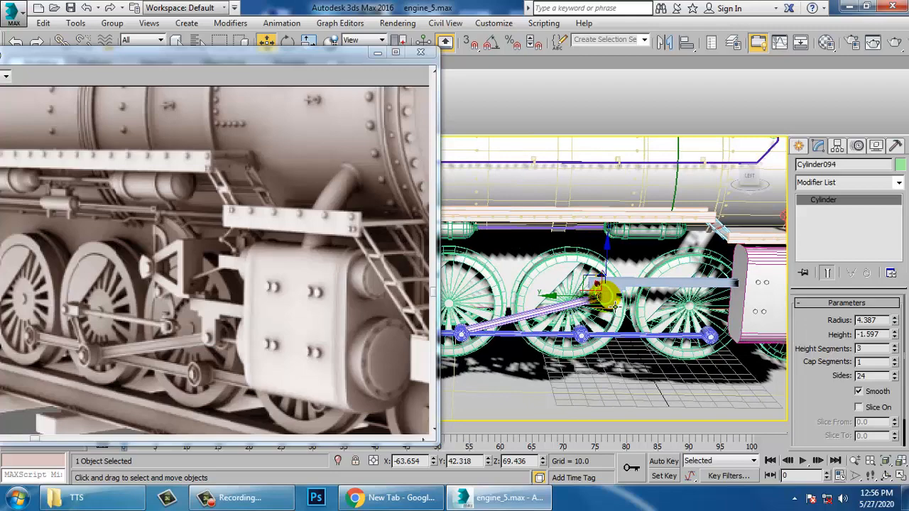
mouse_move(615, 306)
middle_mouse_down("alt")
mouse_move(602, 299)
mouse_move(612, 289)
middle_mouse_up("alt")
scroll(612, 290, "up", 5)
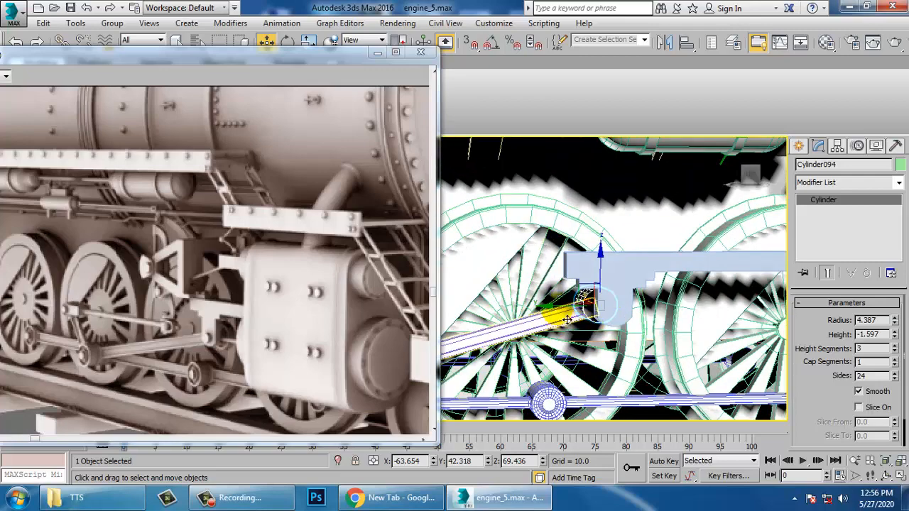
Step: Lower the front-end vertices of the upper connecting rod by about 8.5 units, below the bracket's tab
left_click(598, 304)
left_click(606, 305)
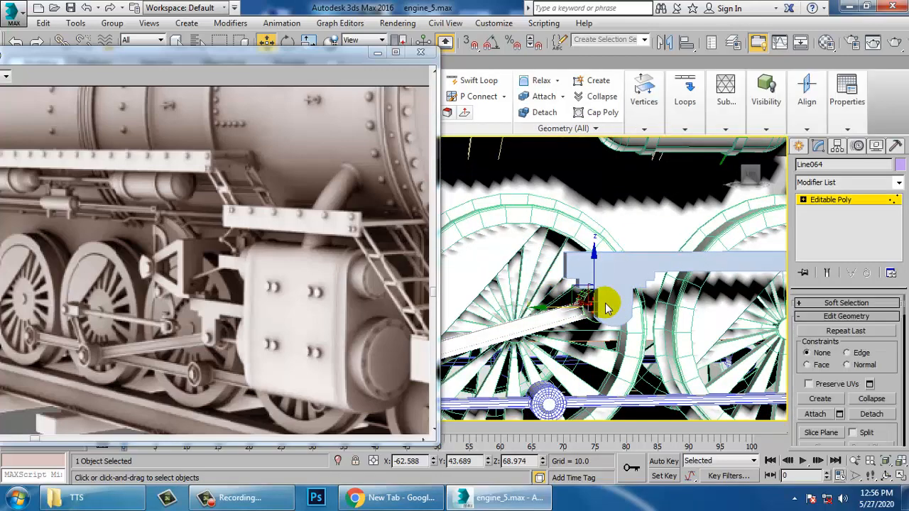
left_click_drag(600, 280, 561, 348)
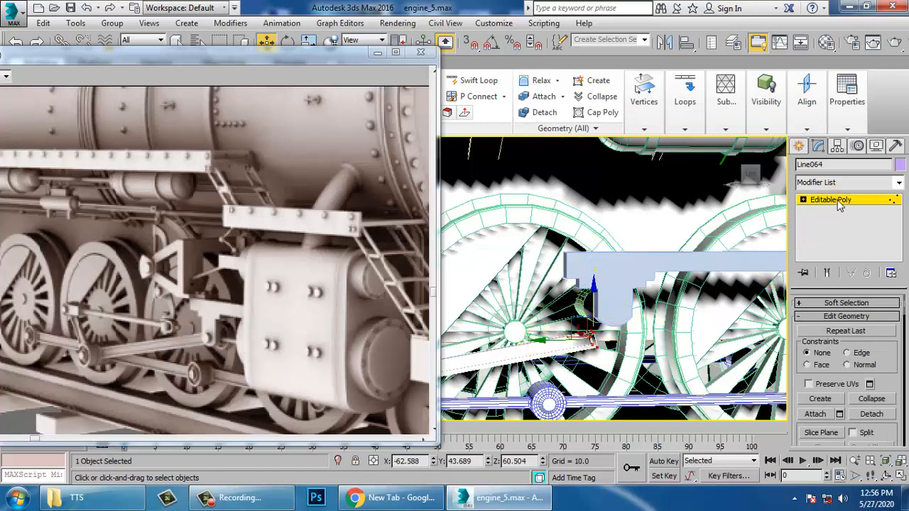
left_click(836, 200)
Step: Lower the small cylinder at the connecting rod's front end to about Z 60.2, in line with the rod
left_click(601, 332)
left_click_drag(588, 300, 621, 306)
scroll(613, 361, "up", 3)
middle_click_drag(613, 365, 629, 348, "alt")
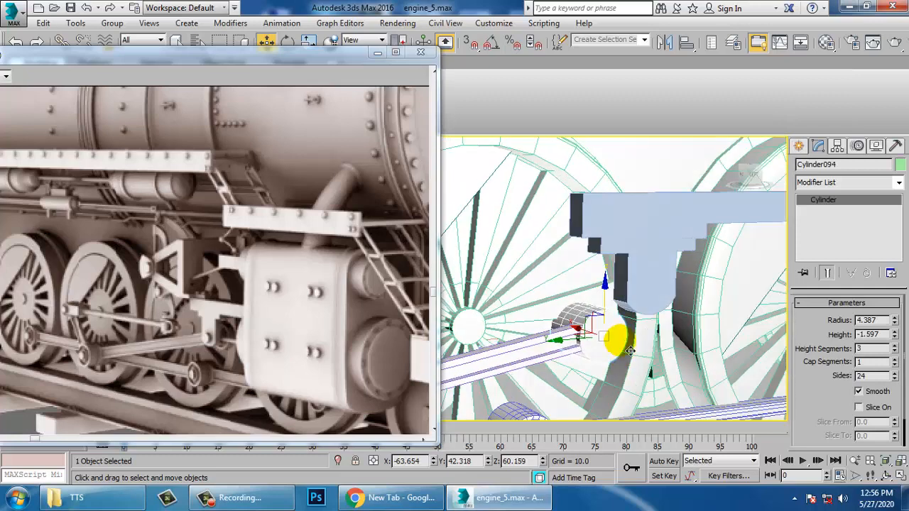
Step: Convert the rod's end cylinder to an Editable Poly and select its outer cap polygon
right_click(620, 341)
mouse_move(682, 471)
left_click(750, 455)
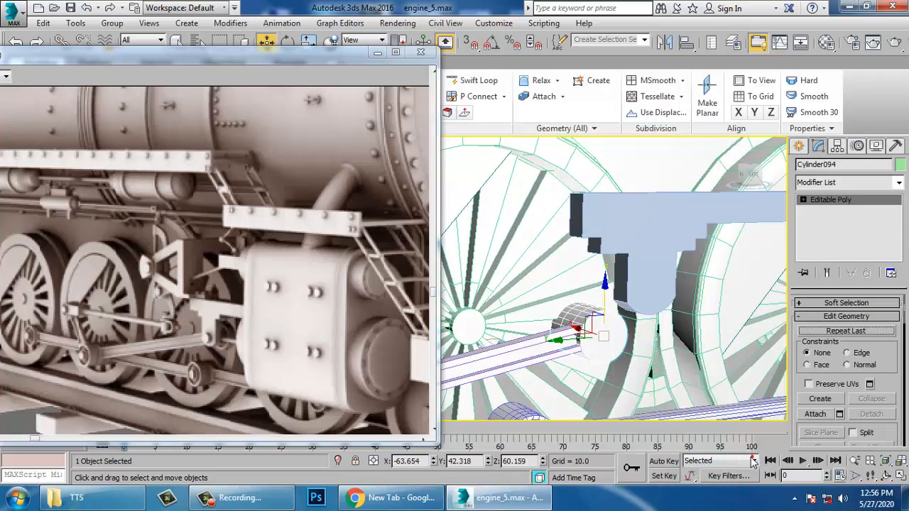
key("4")
left_click(591, 326)
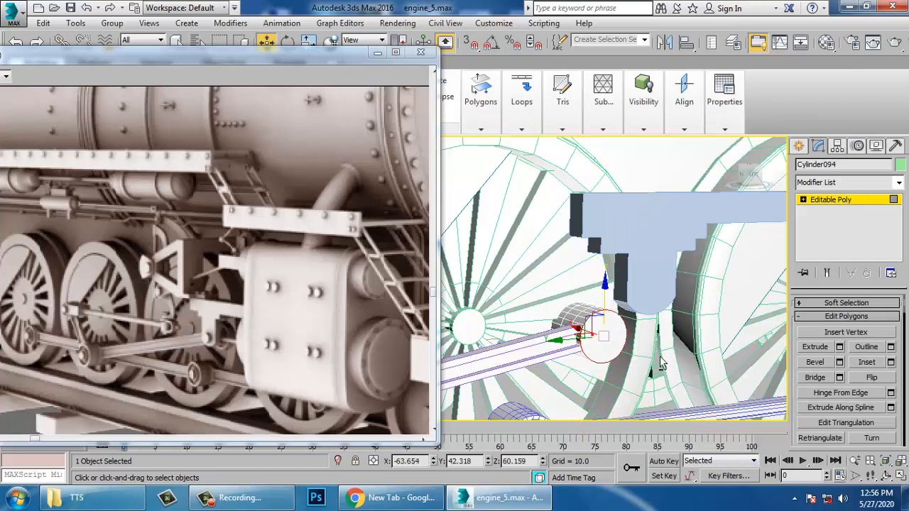
Step: Inset the cylinder's outer cap polygon twice, by 1.0 each time
middle_click_drag(589, 319, 674, 372, "alt")
scroll(675, 373, "up", 2)
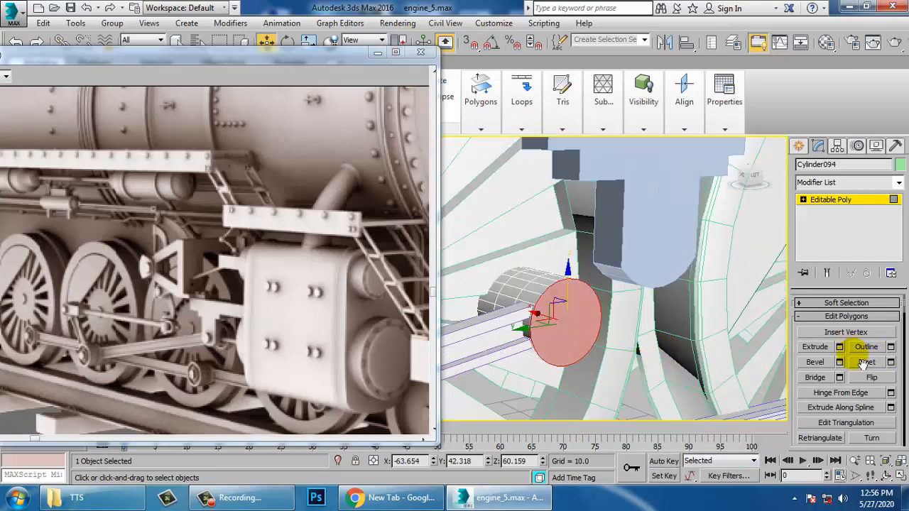
left_click(890, 361)
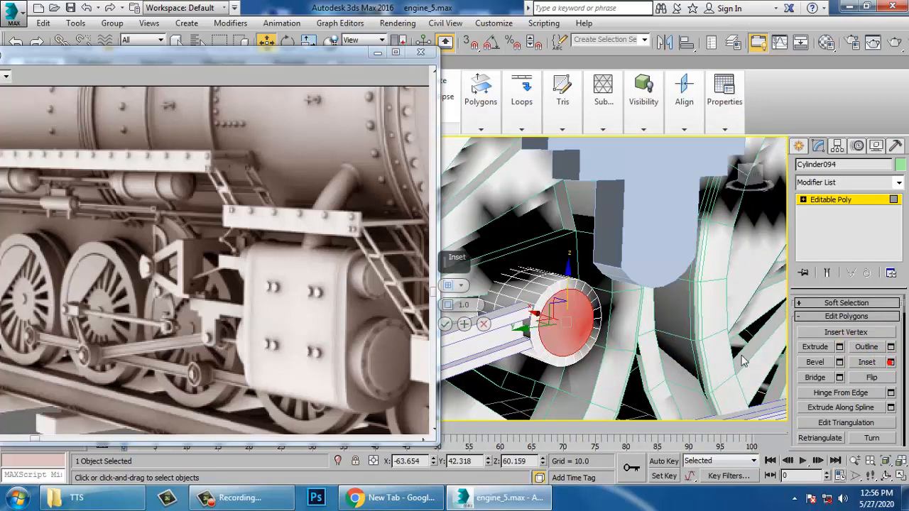
left_click(446, 324)
left_click(890, 362)
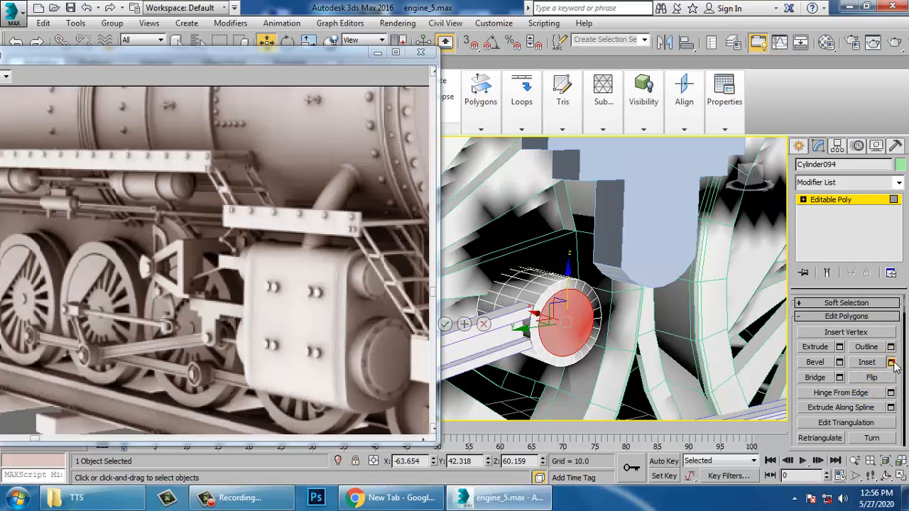
left_click(445, 323)
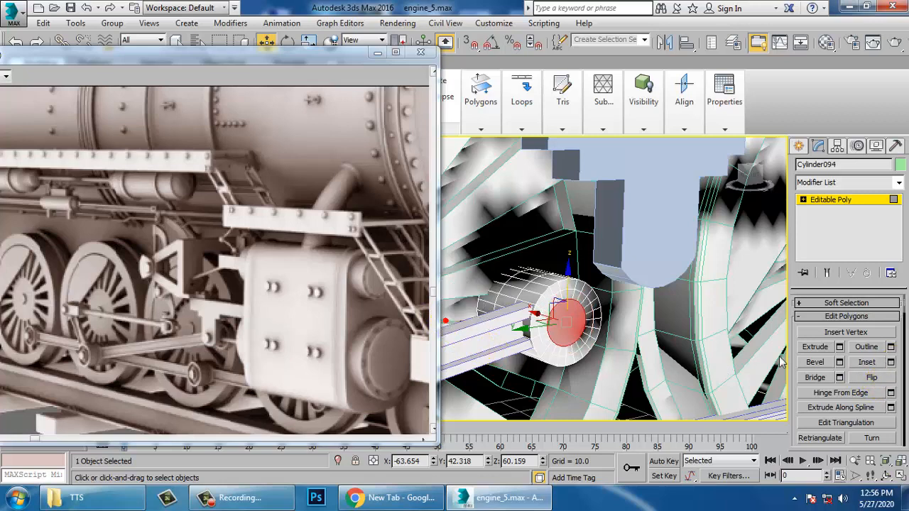
Step: Extrude the inset cap polygon outward about 4.9 units to form a pin, and leave polygon editing
left_click(840, 347)
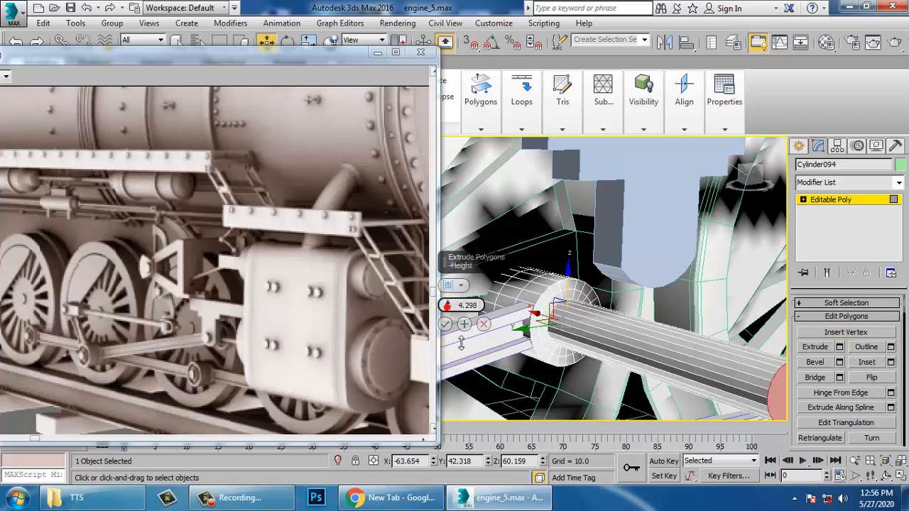
mouse_move(461, 343)
left_mouse_down()
mouse_move(463, 359)
mouse_move(456, 353)
left_mouse_up()
left_click(446, 325)
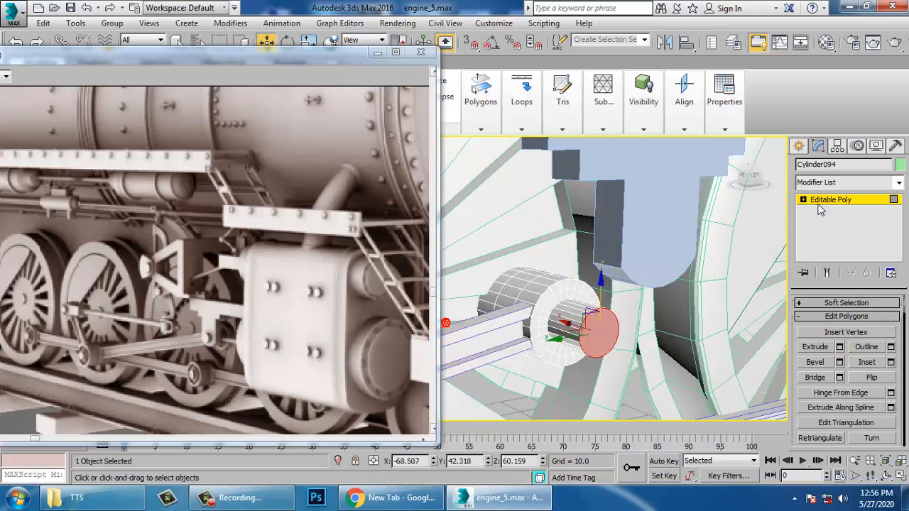
left_click(838, 198)
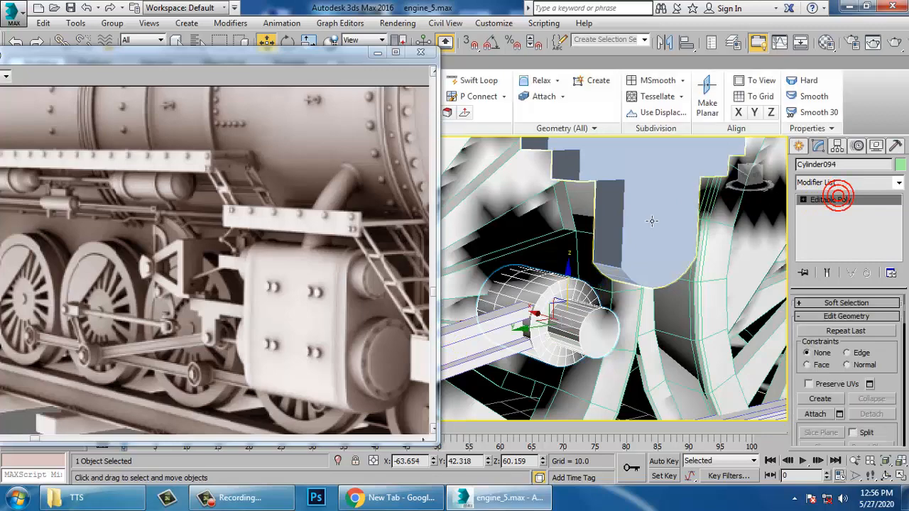
Step: Lower the bracket about 10.9 units and shift it toward the wheels to about X -64.1, so its tab meets the pin
left_click(652, 221)
scroll(651, 221, "down", 5)
left_click_drag(661, 183, 664, 215)
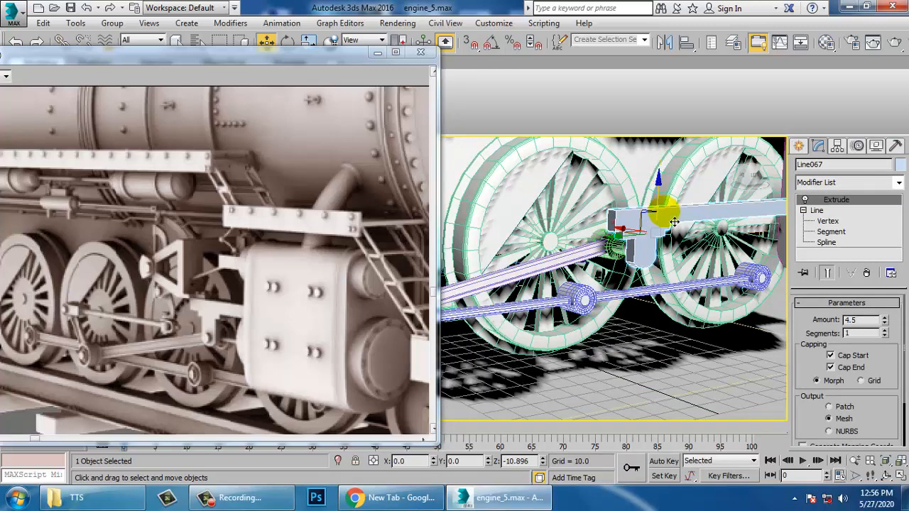
middle_click_drag(649, 228, 710, 233, "alt")
scroll(641, 232, "up", 4)
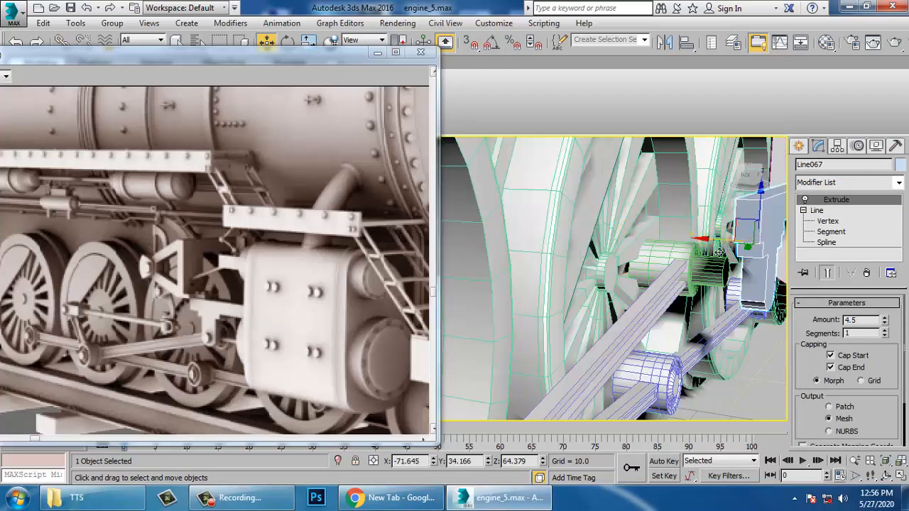
left_click_drag(720, 243, 682, 258)
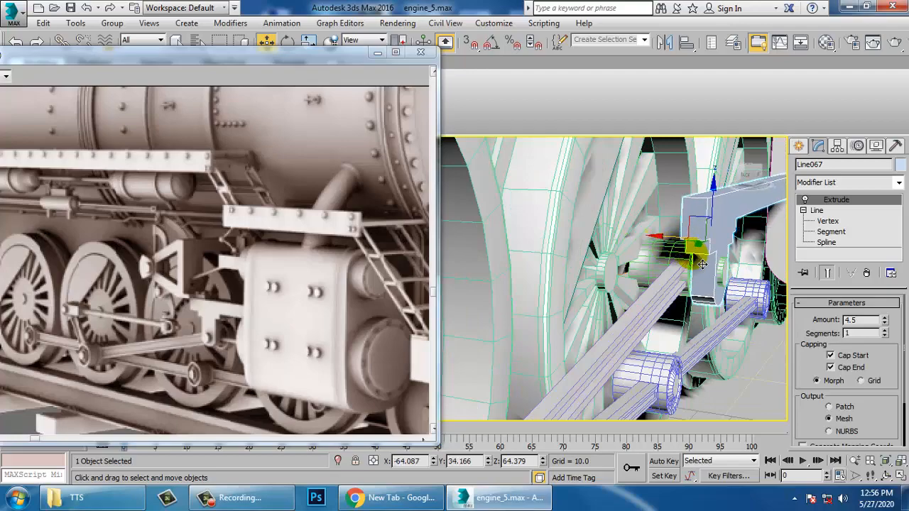
key("l")
middle_click_drag(640, 279, 670, 343, "alt")
scroll(608, 293, "up", 5)
scroll(632, 319, "down", 2)
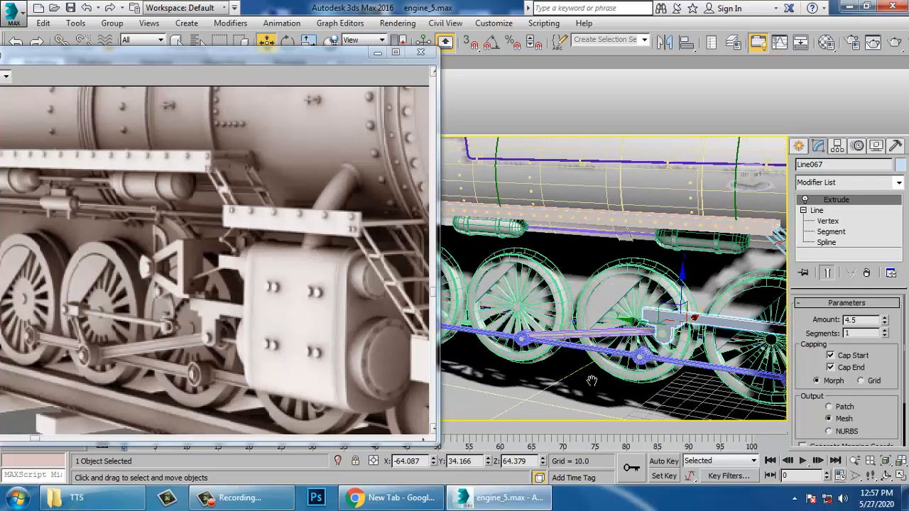
middle_click_drag(591, 381, 613, 383)
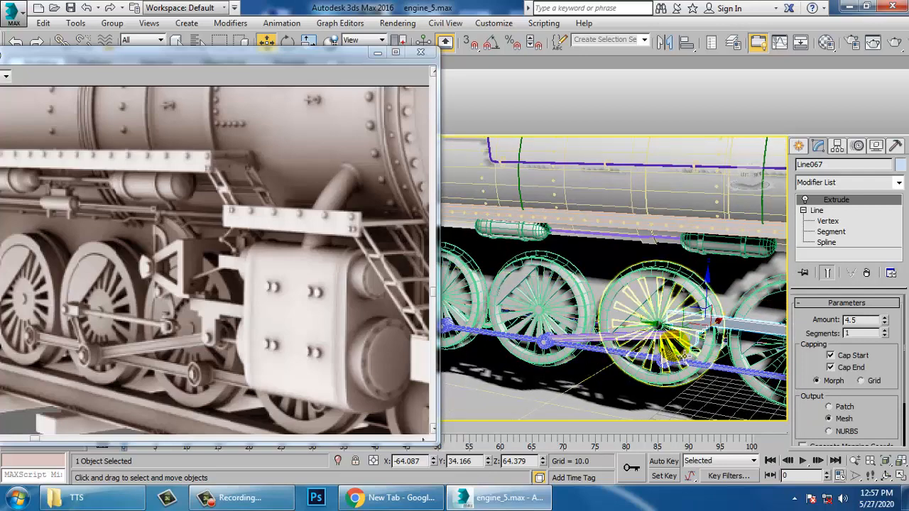
middle_click_drag(673, 333, 671, 342, "alt")
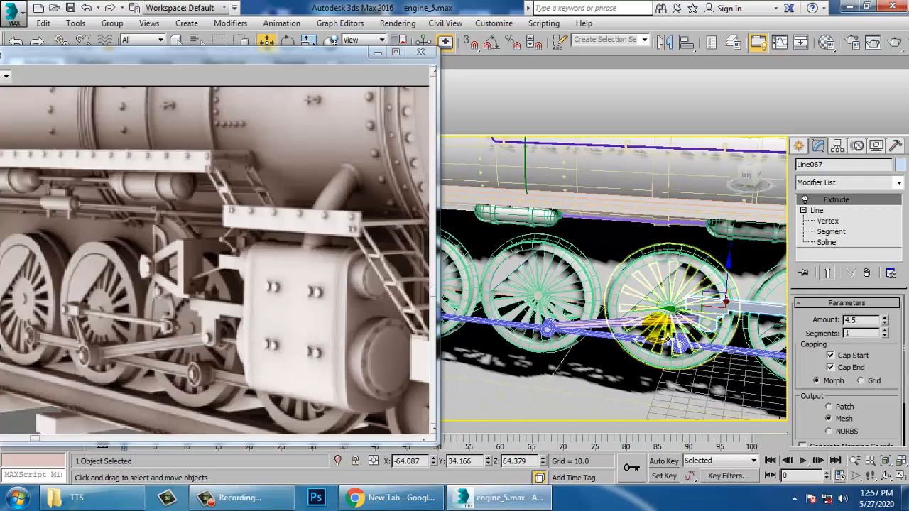
left_click(814, 213)
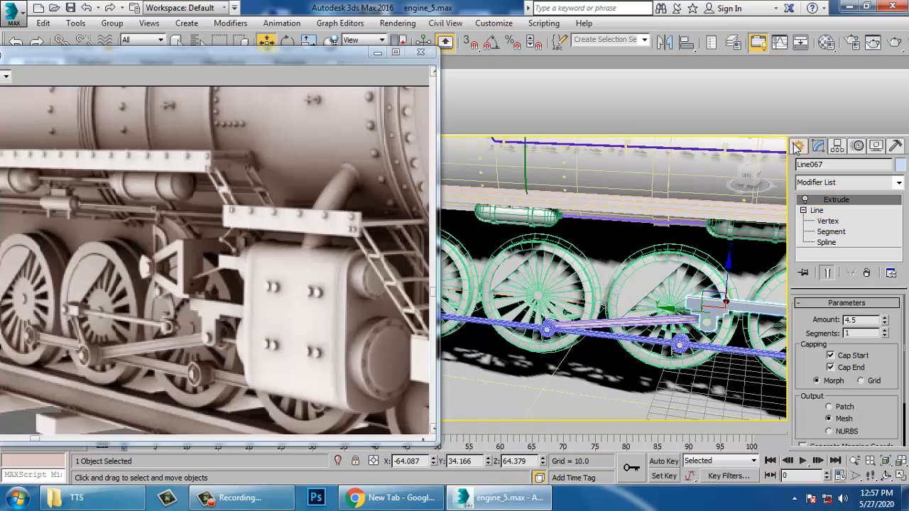
Step: Draw an open two-segment line in side view, from the connecting rod's crank pin up past the wheel hub and about 74 units toward the bracket
left_click(798, 145)
left_click(822, 242)
key("alt+w")
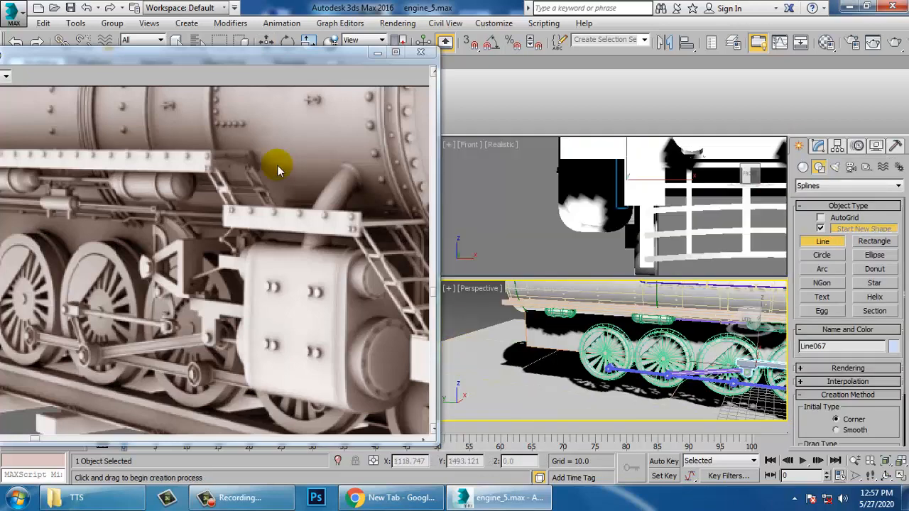
left_click_drag(277, 57, 230, 61)
key("f")
key("alt+w")
middle_click_drag(619, 271, 780, 256)
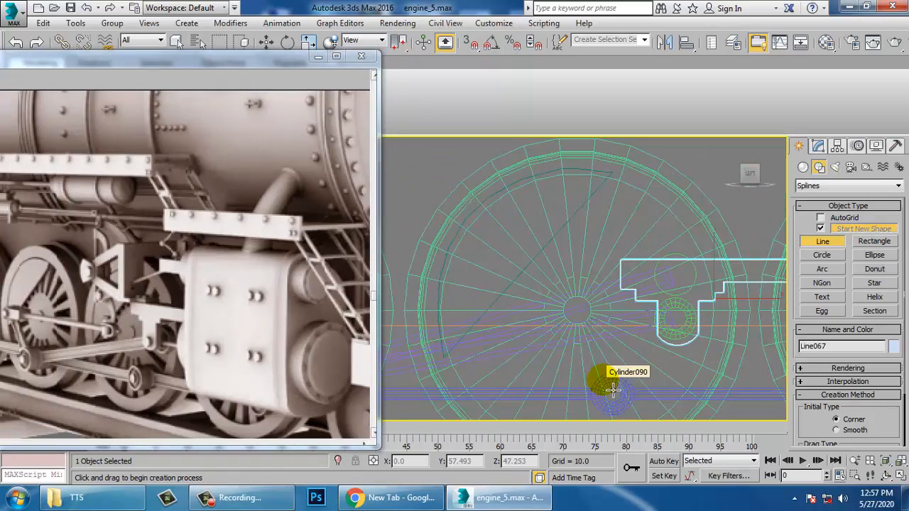
middle_click_drag(704, 400, 755, 341)
middle_click_drag(612, 325, 752, 298)
scroll(616, 328, "down", 5)
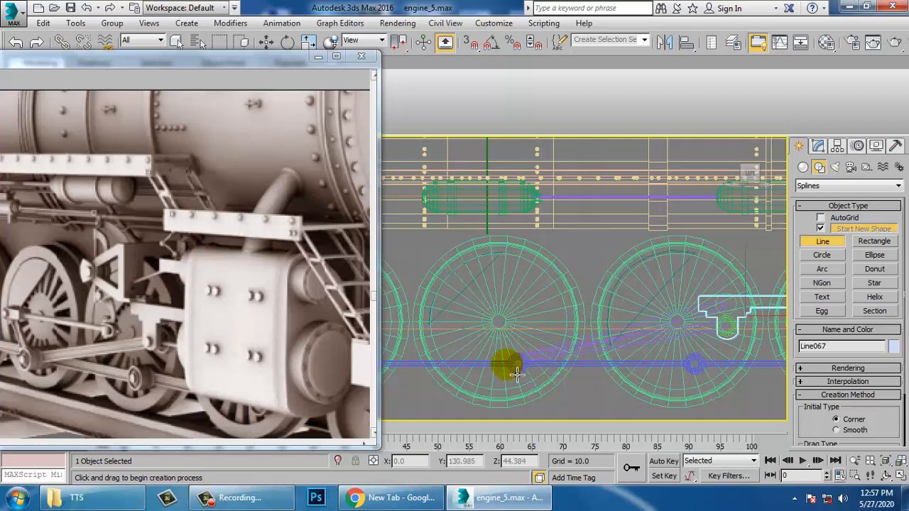
left_click(522, 366)
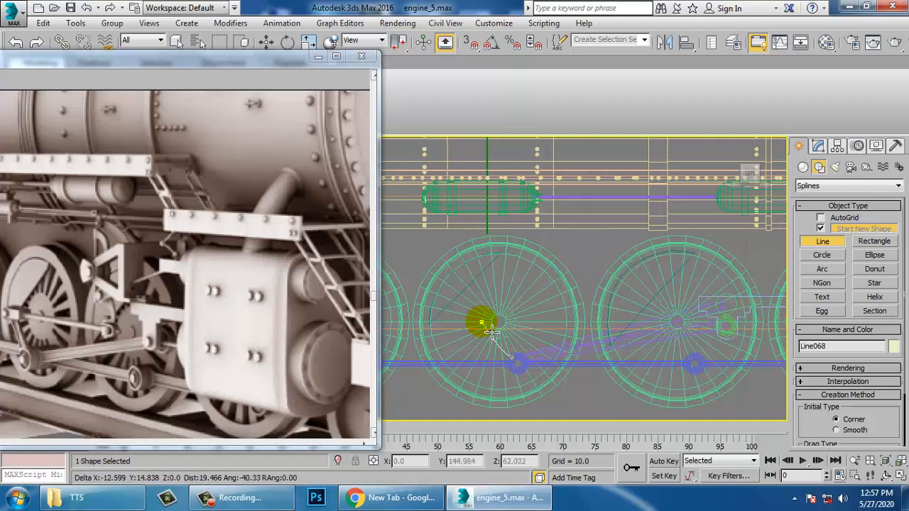
right_click(492, 332)
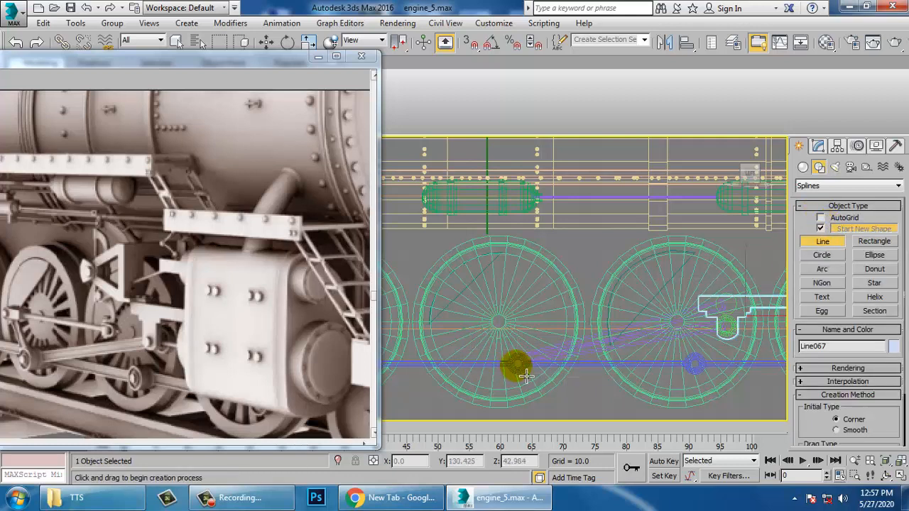
left_click(517, 365)
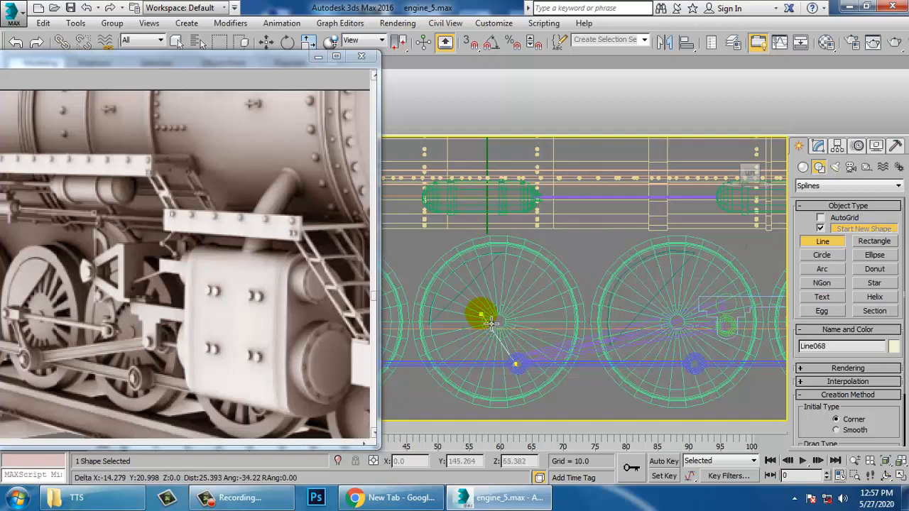
left_click(478, 310)
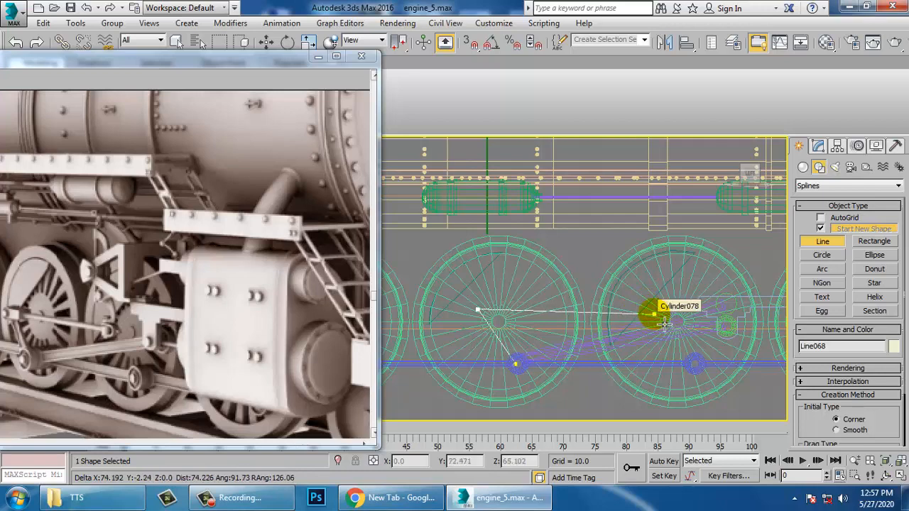
left_click(655, 314)
right_click(655, 315)
right_click(655, 317)
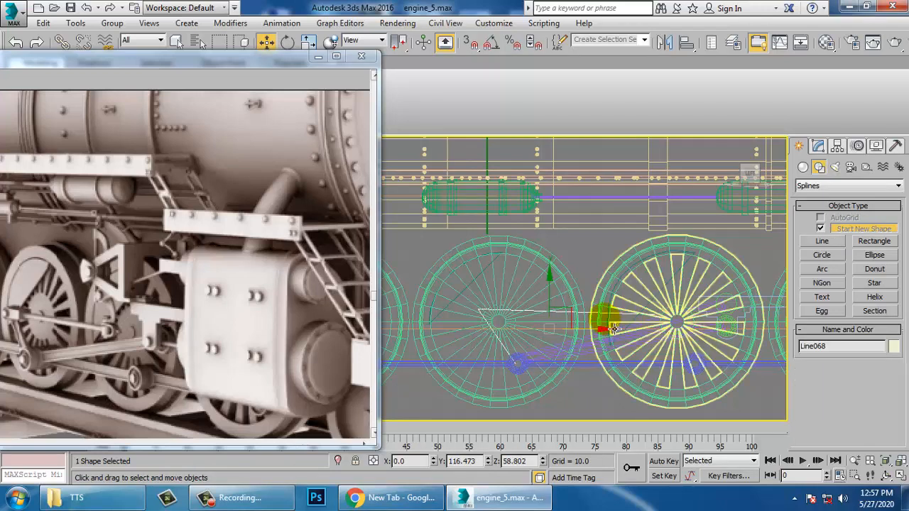
Step: Enable the bent line's thickness in the viewport and give it a rectangular cross-section
middle_click_drag(582, 325, 651, 318)
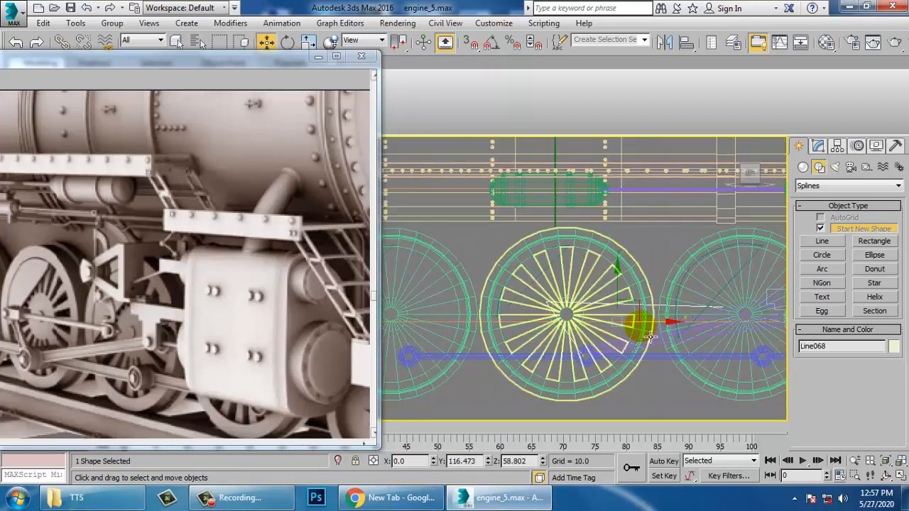
left_click(818, 145)
scroll(808, 358, "up", 3)
left_click(808, 358)
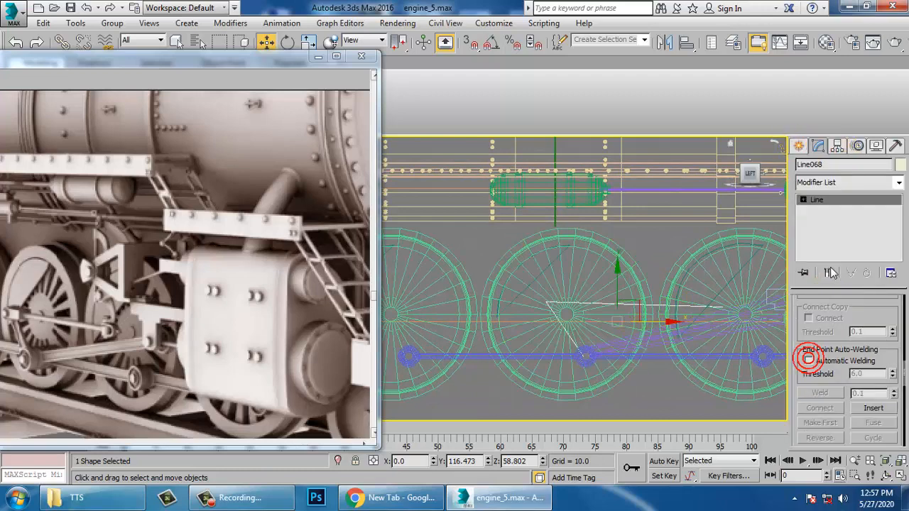
scroll(860, 320, "up", 5)
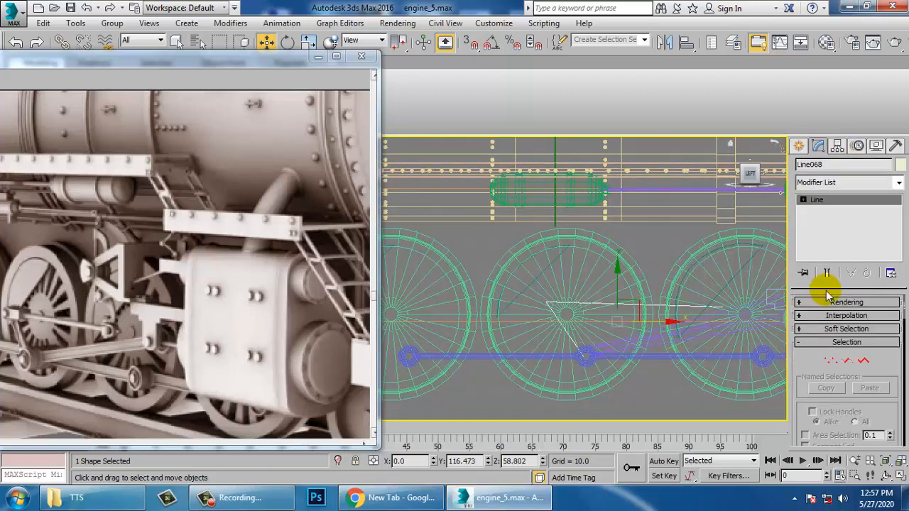
left_click(831, 301)
left_click(824, 323)
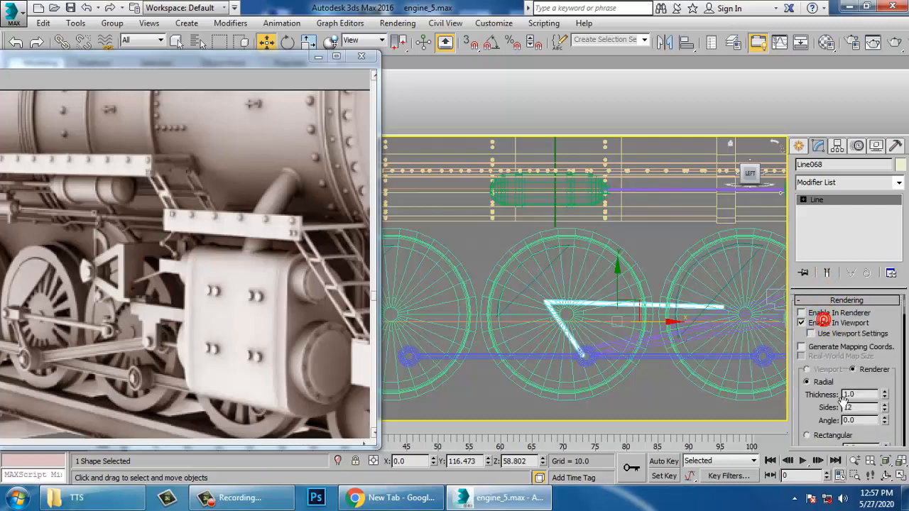
left_click(808, 435)
Step: Move the bent bar outward to about X -61.8, so it lies in front of the wheels beside the connecting rod
key("alt+w")
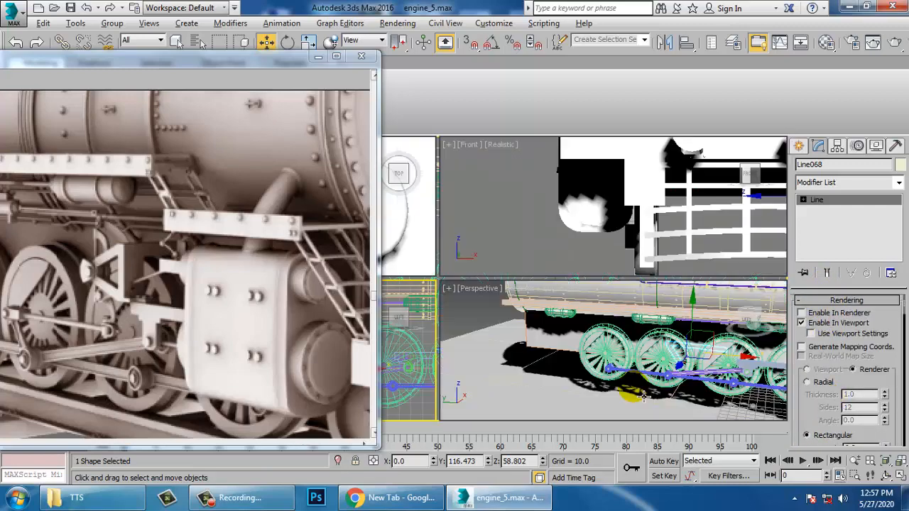
middle_click(634, 388)
key("z")
key("alt+w")
middle_click_drag(614, 355, 561, 280, "alt")
scroll(614, 286, "down", 5)
left_click_drag(497, 255, 604, 295)
key("z")
middle_click_drag(655, 331, 575, 297, "alt")
Step: Set the bar's section to length 2.04, width 1.789 and angle -0.29, and shift the bar to about Y 115.3, Z 60.5
left_click_drag(835, 422, 877, 380)
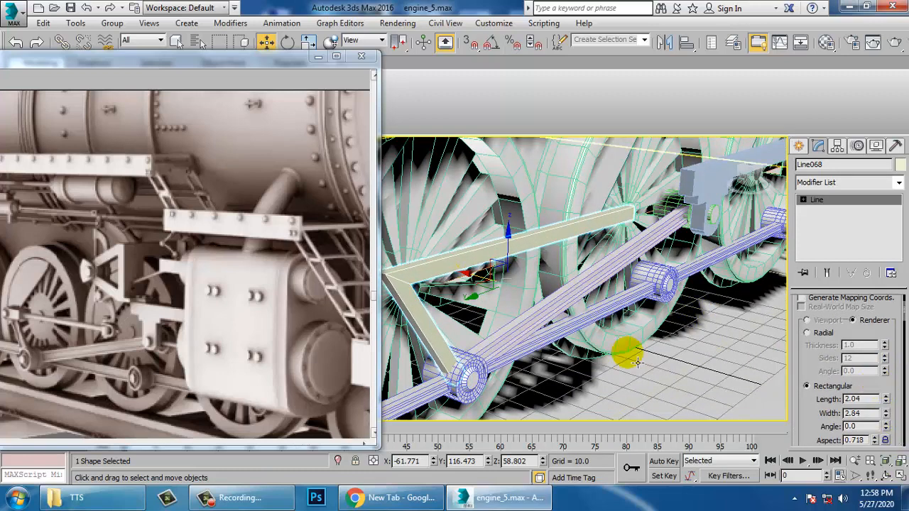
left_click_drag(886, 426, 900, 448)
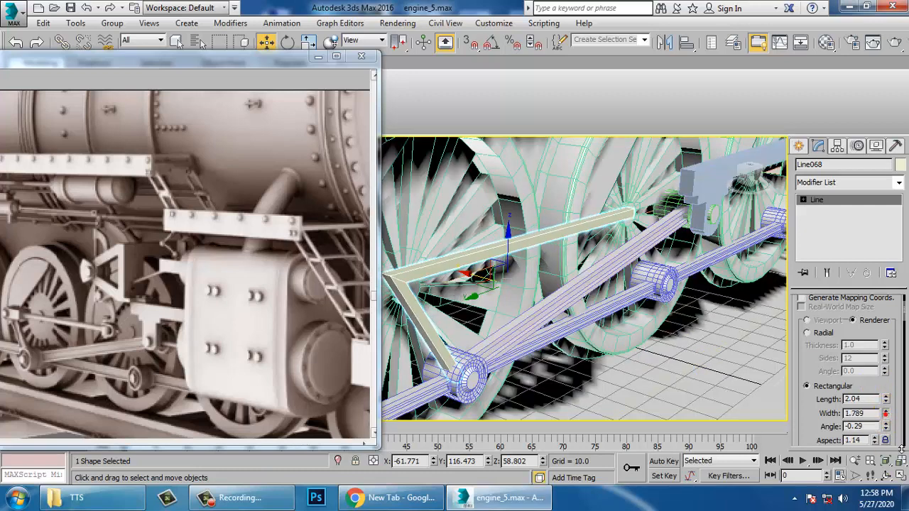
middle_click_drag(643, 245, 613, 301, "alt")
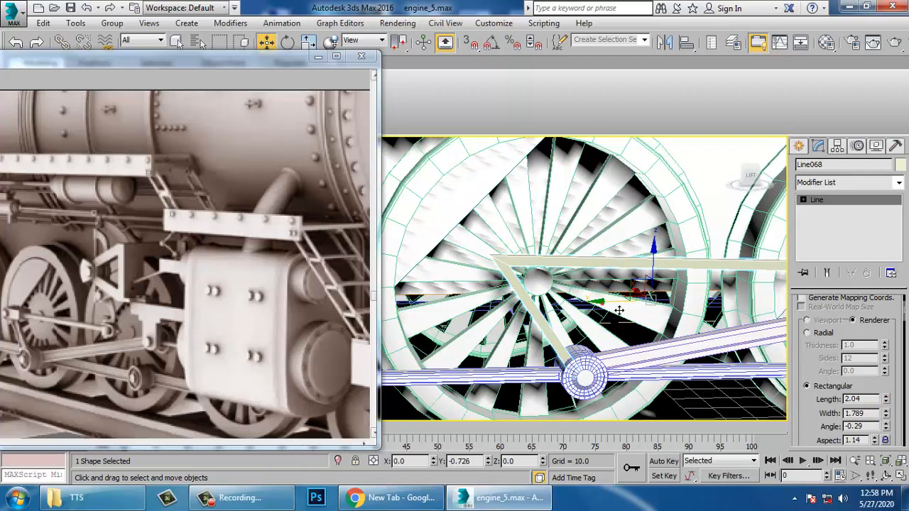
left_click_drag(620, 310, 625, 308)
left_click_drag(674, 272, 676, 264)
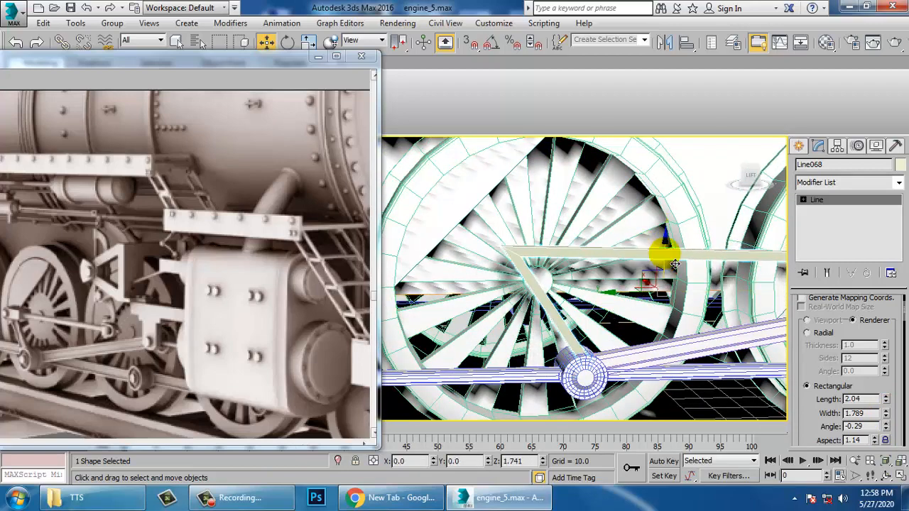
left_click_drag(625, 306, 620, 305)
middle_click_drag(620, 303, 659, 331, "alt")
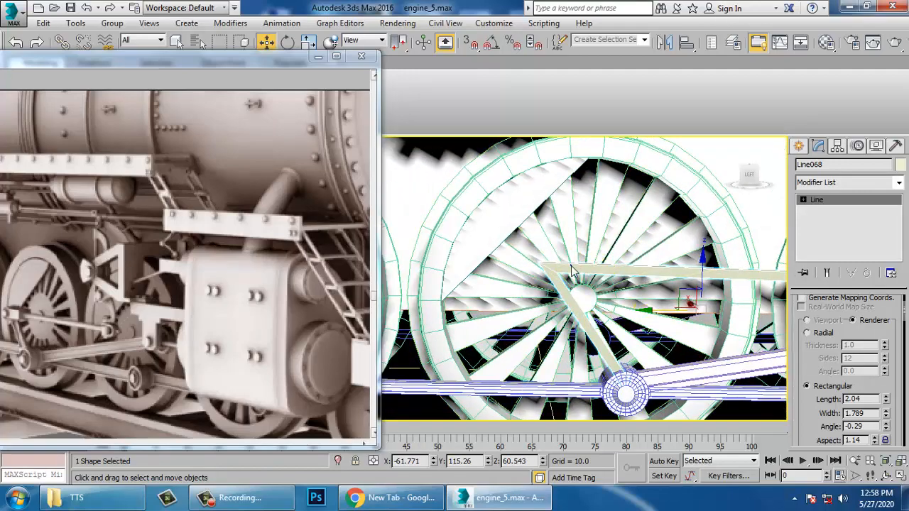
Step: Convert the bent bar to an Editable Poly
right_click(569, 266)
left_click(707, 393)
middle_click_drag(605, 307, 627, 315)
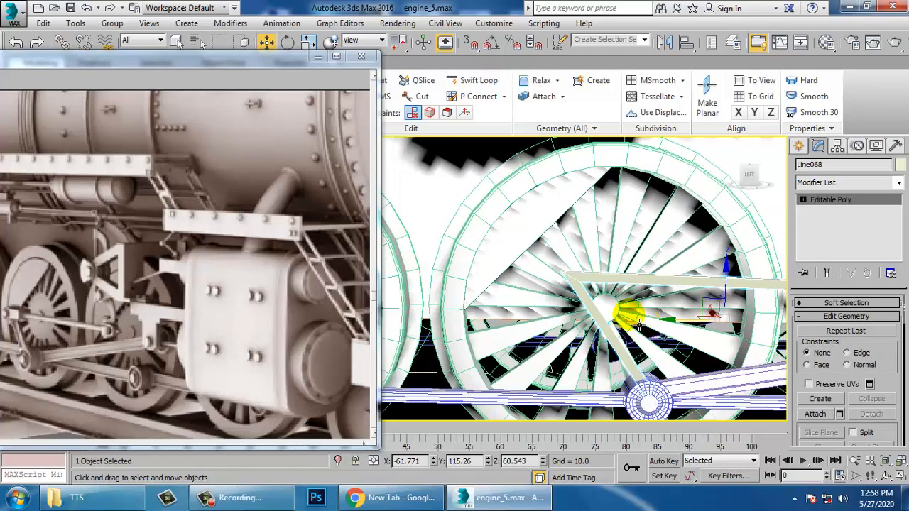
Step: Connect the long arm's lengthwise edges with 1 segment, pinch 29 and slide -72, placing the new edge loop near the bend
left_click(483, 79)
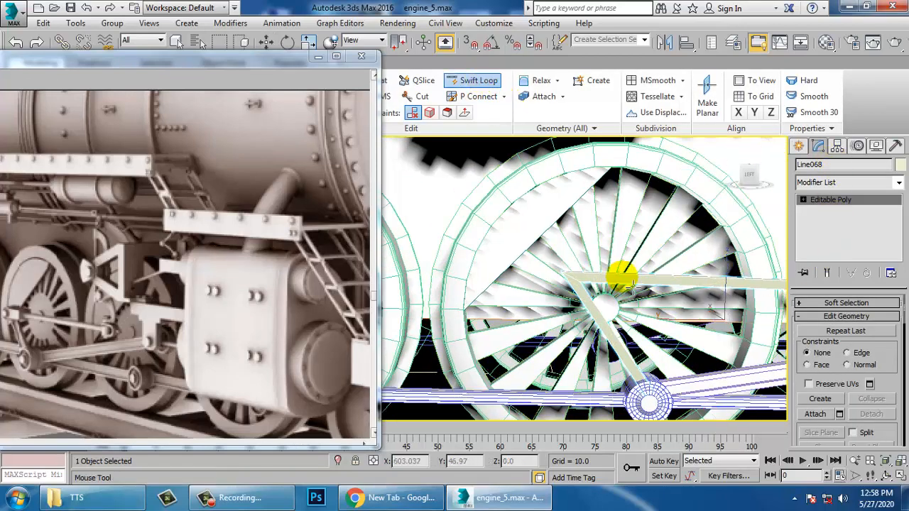
middle_click_drag(619, 277, 525, 300)
key("w")
key("1")
key("2")
left_click(525, 304)
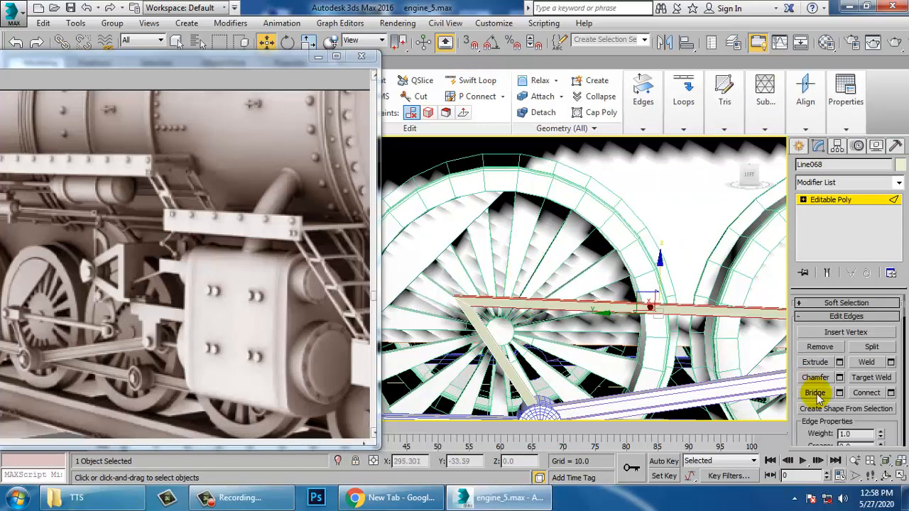
left_click(891, 392)
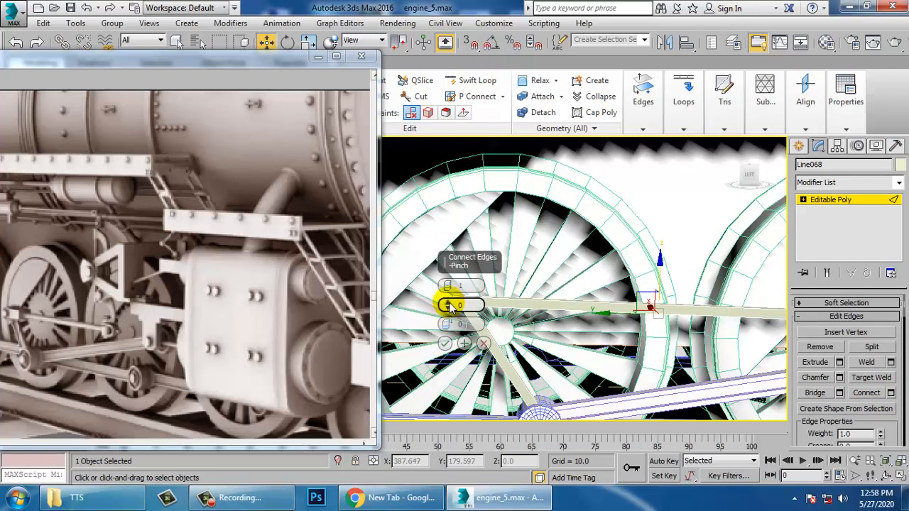
left_click_drag(449, 306, 442, 284)
left_click_drag(448, 325, 447, 335)
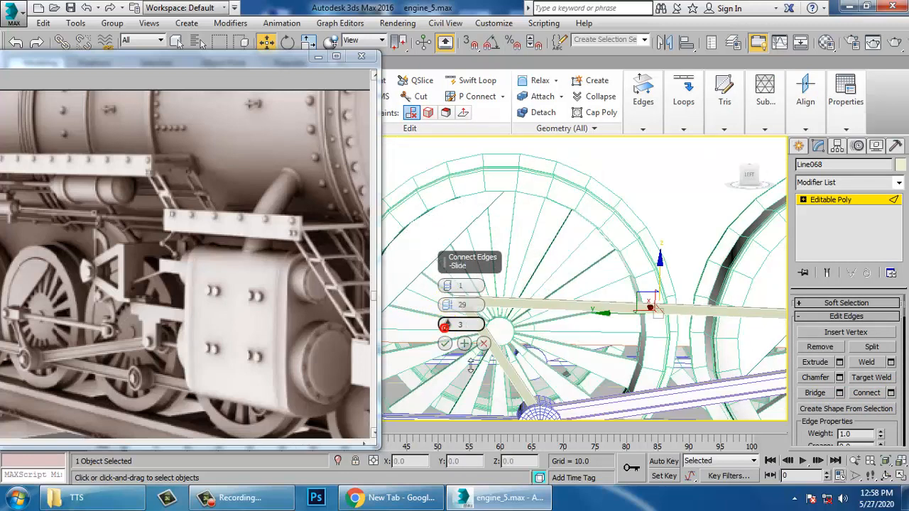
left_click_drag(519, 475, 544, 8)
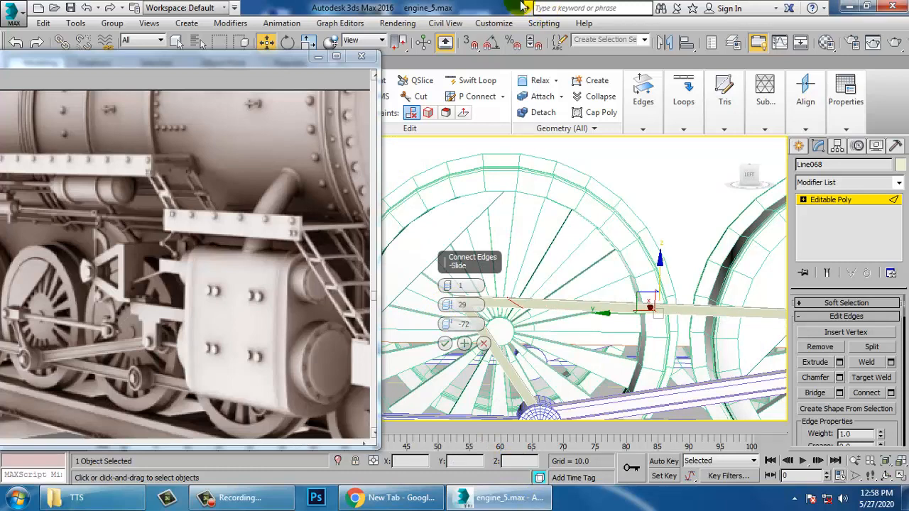
left_click(445, 344)
Step: Move the new edge loop's vertices so that its slanted edge runs nearly straight across the long arm
scroll(524, 291, "up", 5)
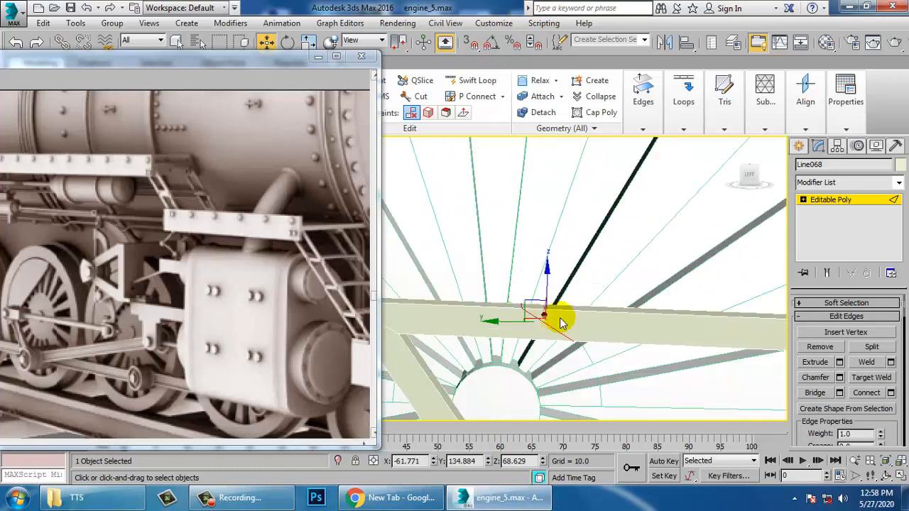
key("2")
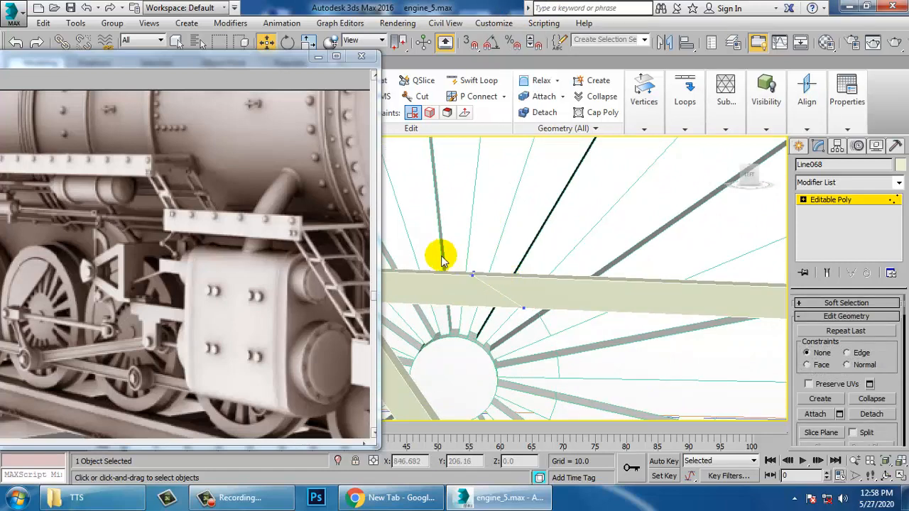
left_click_drag(474, 274, 491, 286)
mouse_move(491, 286)
middle_mouse_down()
mouse_move(556, 305)
mouse_move(545, 317)
mouse_move(406, 260)
mouse_move(518, 319)
mouse_move(623, 352)
middle_mouse_up()
Step: Select the top and bottom polygons of the long arm's short section beside the bend
key("4")
left_click(520, 328)
left_click(548, 326, "ctrl")
left_click(840, 347)
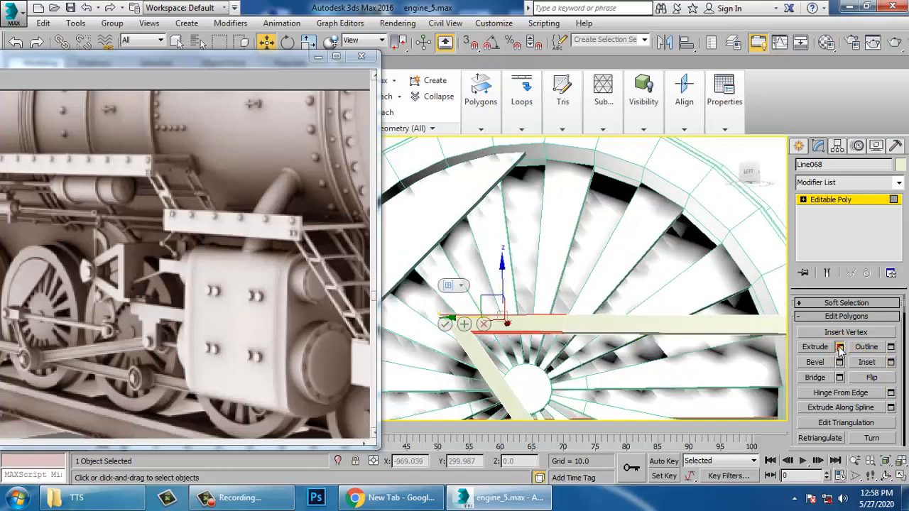
mouse_move(446, 304)
left_mouse_down()
mouse_move(448, 336)
mouse_move(463, 341)
left_mouse_up()
mouse_move(463, 340)
middle_mouse_down("alt")
mouse_move(566, 351)
mouse_move(469, 325)
middle_mouse_up("alt")
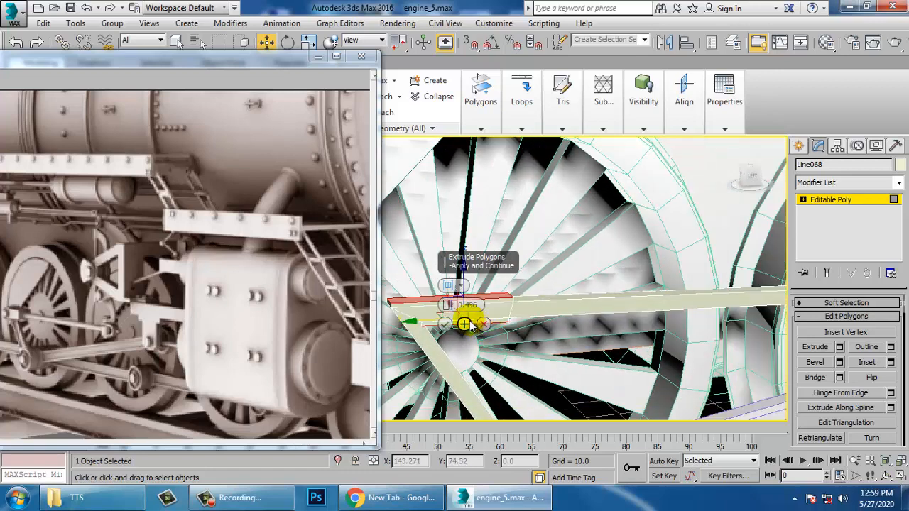
left_click(485, 324)
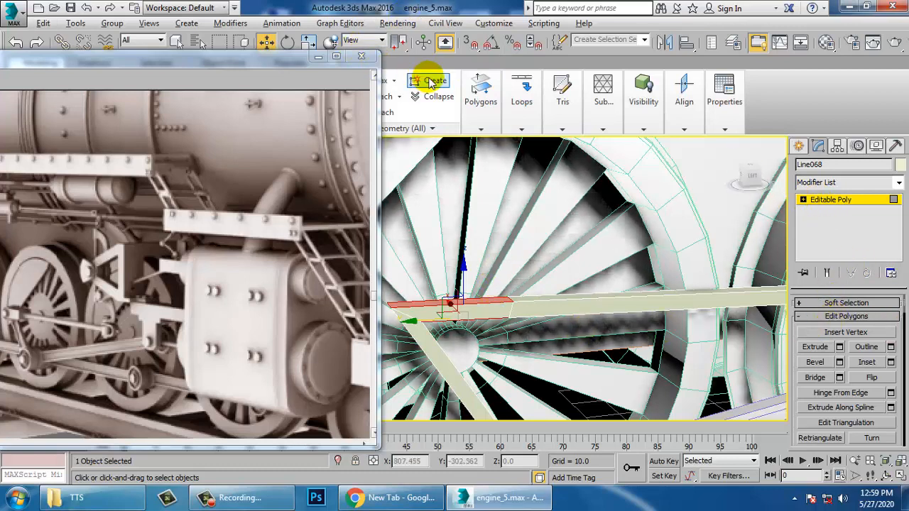
Step: Add a Swift Loop across the short slanted arm just below the bend
left_click(837, 200)
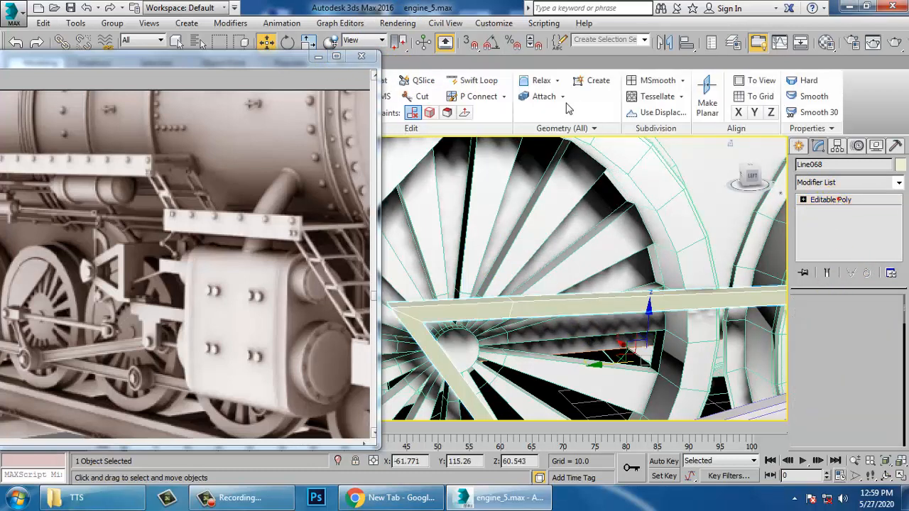
left_click(475, 80)
left_click(424, 344)
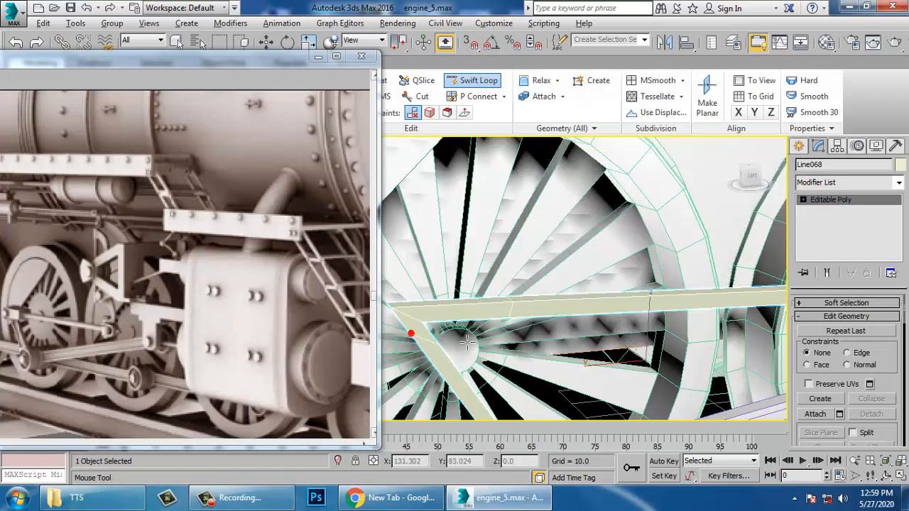
Step: Extrude the top, bottom and side polygons around the bend by 0.496 along their local normals, and leave polygon editing
key("w")
key("4")
mouse_move(456, 324)
middle_mouse_down("alt")
mouse_move(466, 334)
mouse_move(493, 319)
mouse_move(426, 324)
mouse_move(450, 308)
mouse_move(458, 330)
mouse_move(469, 311)
mouse_move(490, 308)
mouse_move(451, 290)
mouse_move(467, 340)
middle_mouse_up("alt")
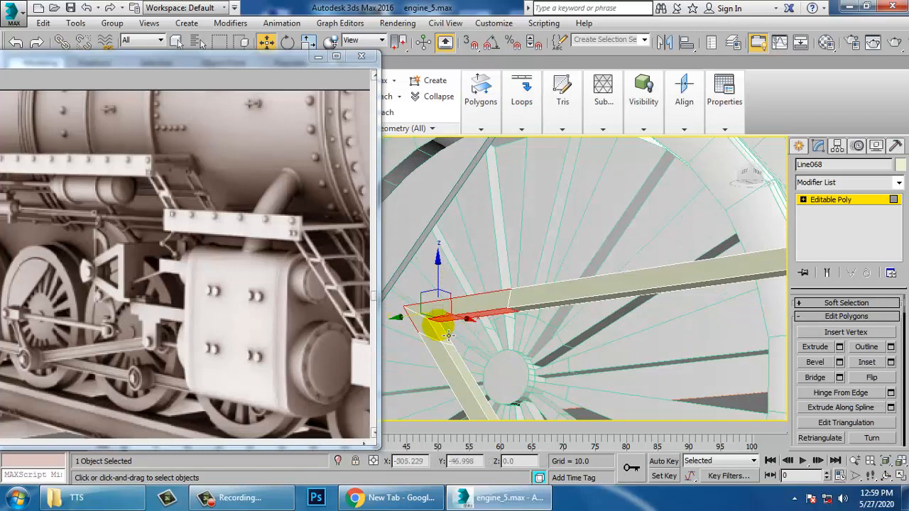
left_click(840, 347)
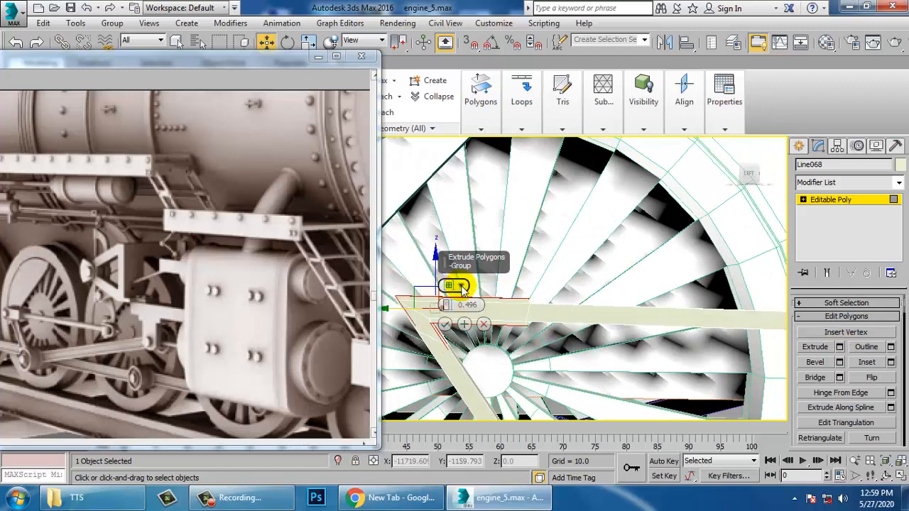
left_click(457, 285)
left_click(493, 303)
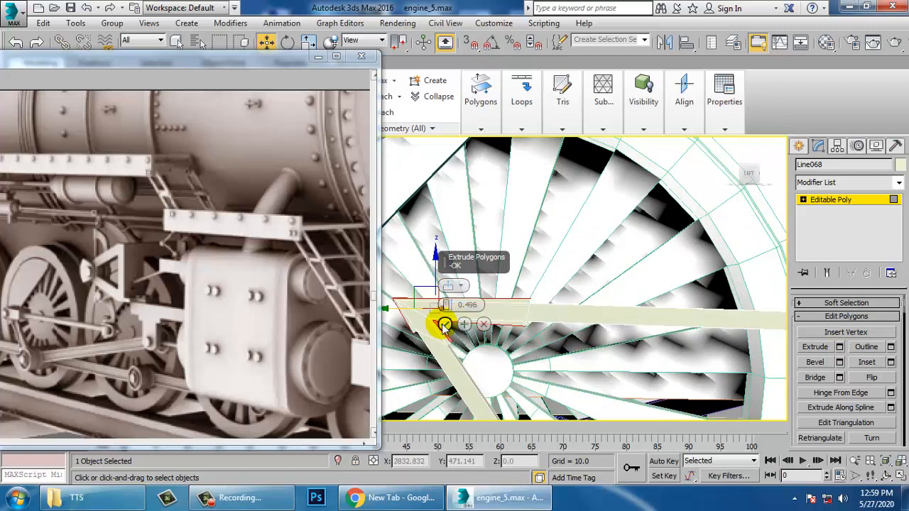
middle_click_drag(527, 311, 590, 319, "alt")
left_click(799, 145)
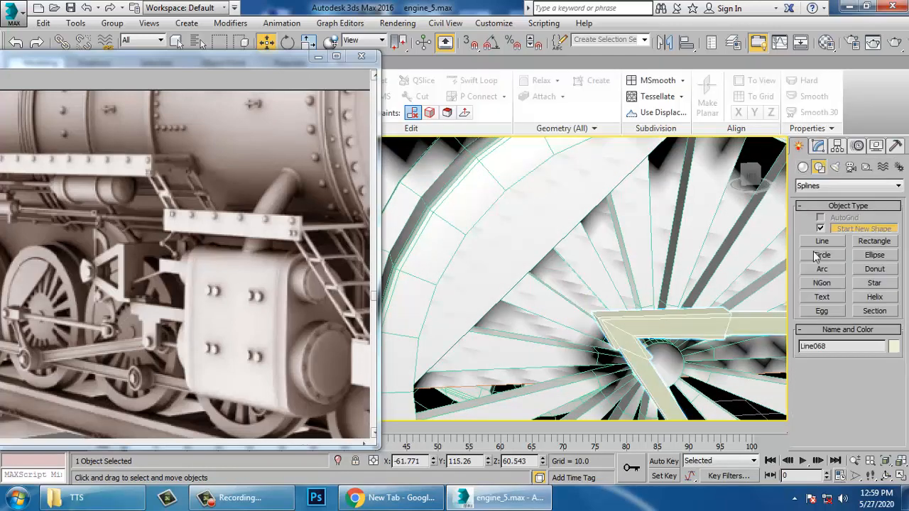
Step: Create a small AutoGrid cylinder on the front face at the bend of the crank bar and move it into place as a pin
left_click(802, 166)
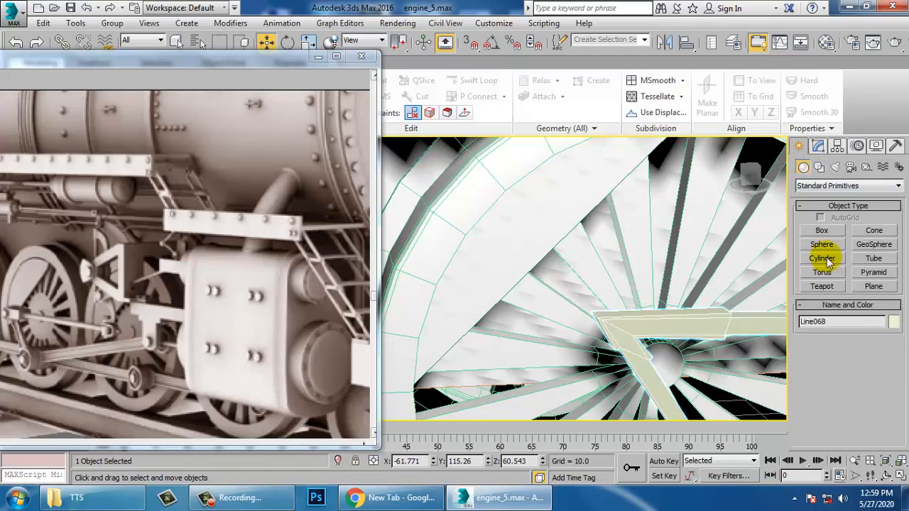
left_click(822, 258)
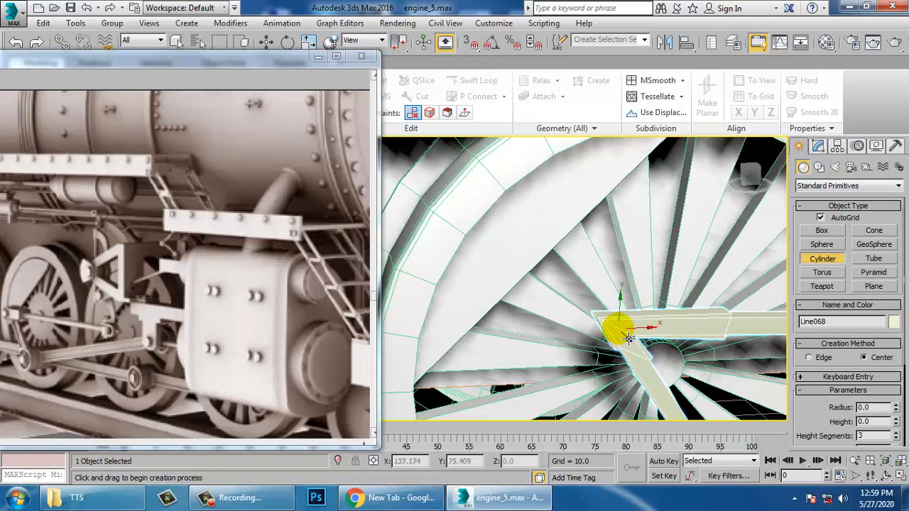
left_click_drag(618, 329, 640, 340)
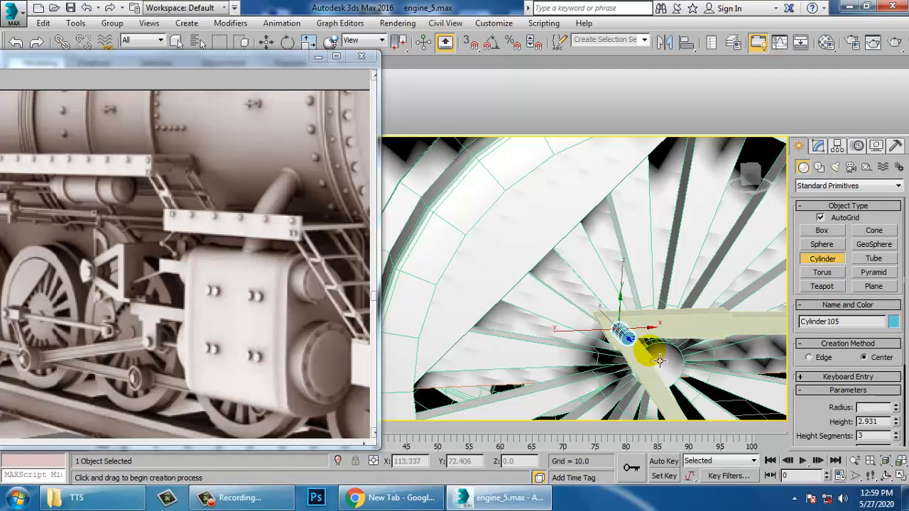
left_click(651, 350)
key("w")
key("z")
middle_click_drag(649, 349, 589, 313, "alt")
left_click_drag(541, 264, 438, 226)
middle_click_drag(474, 225, 630, 275, "alt")
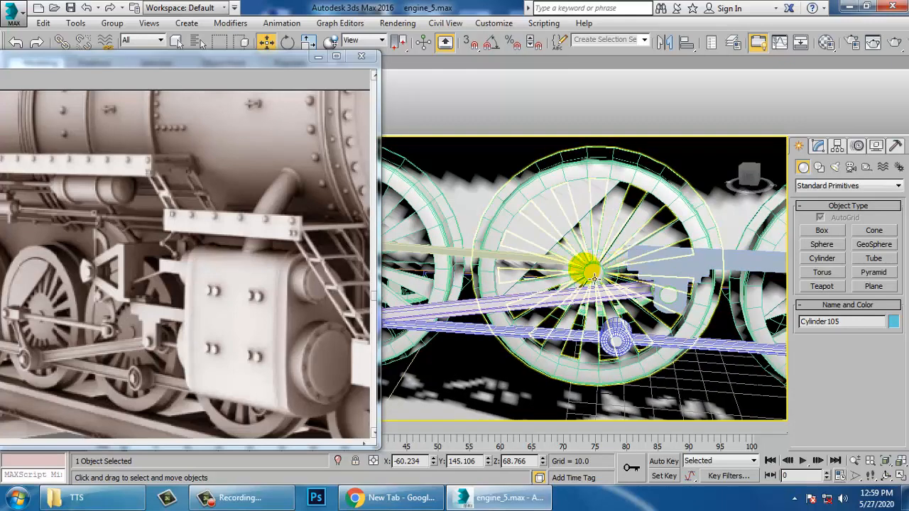
Step: Draw an open C-shaped line with arms about 3.5 long around the long arm's free end in the Left view, with viewport rendering off
scroll(595, 278, "up", 5)
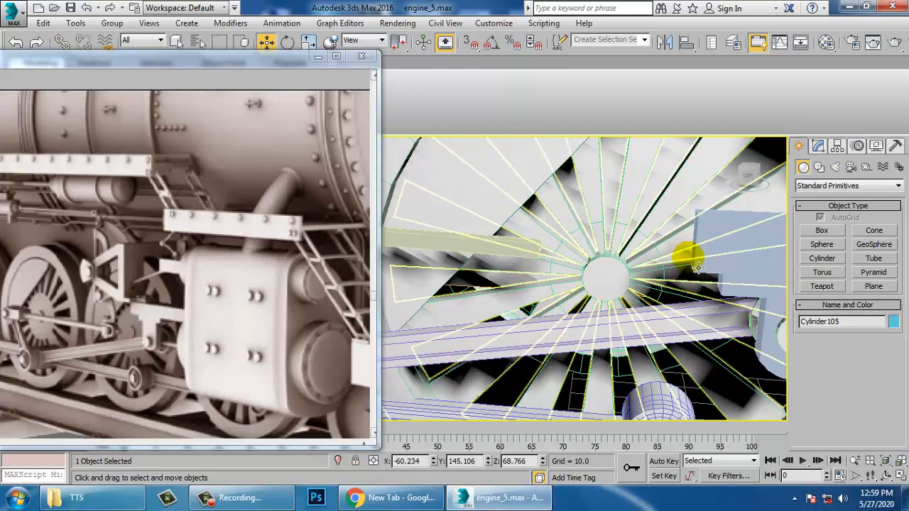
left_click(819, 167)
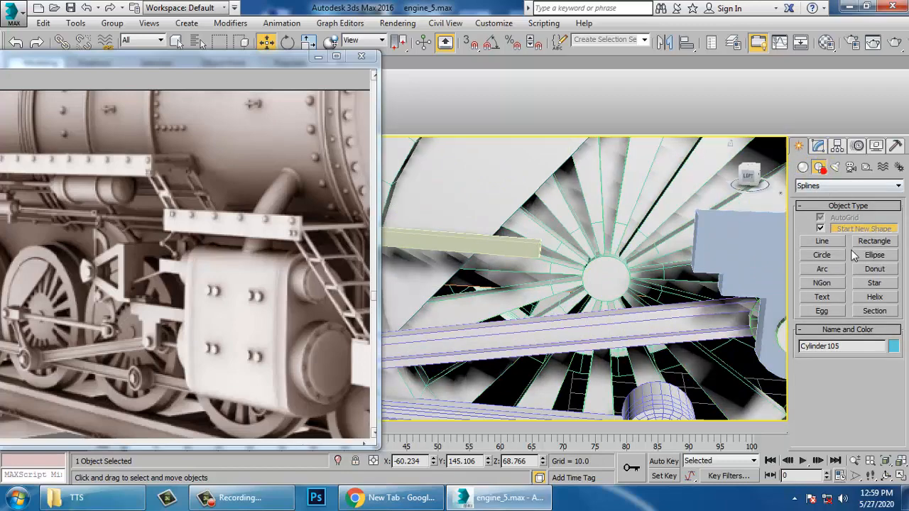
left_click(822, 241)
key("alt+w")
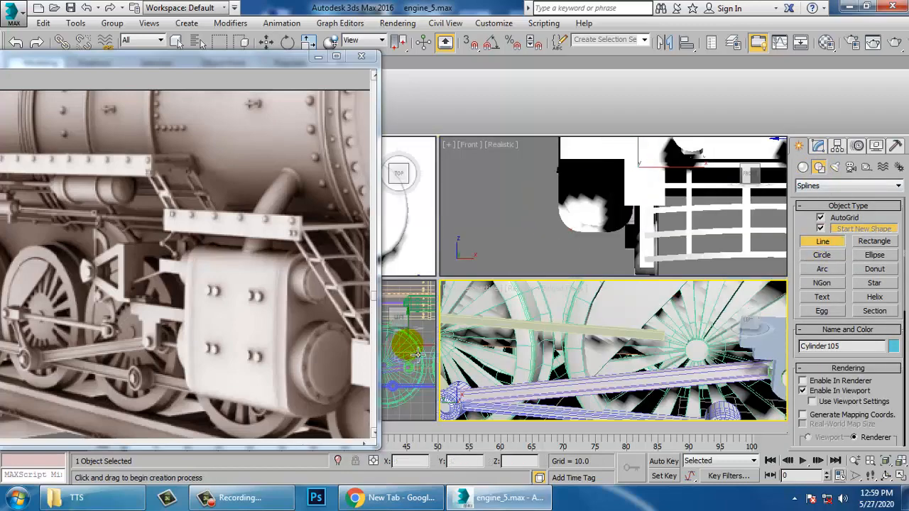
key("alt+w")
scroll(494, 348, "down", 10)
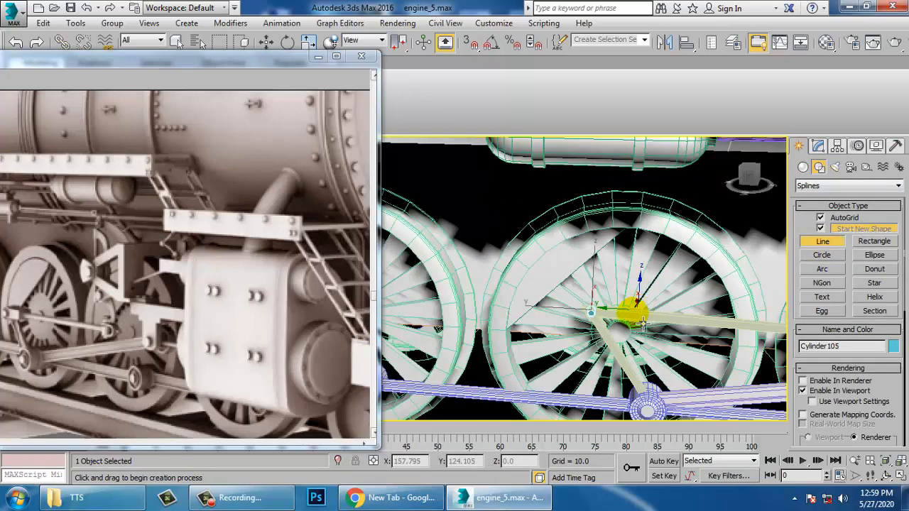
key("alt+w")
key("alt+w")
scroll(561, 325, "up", 10)
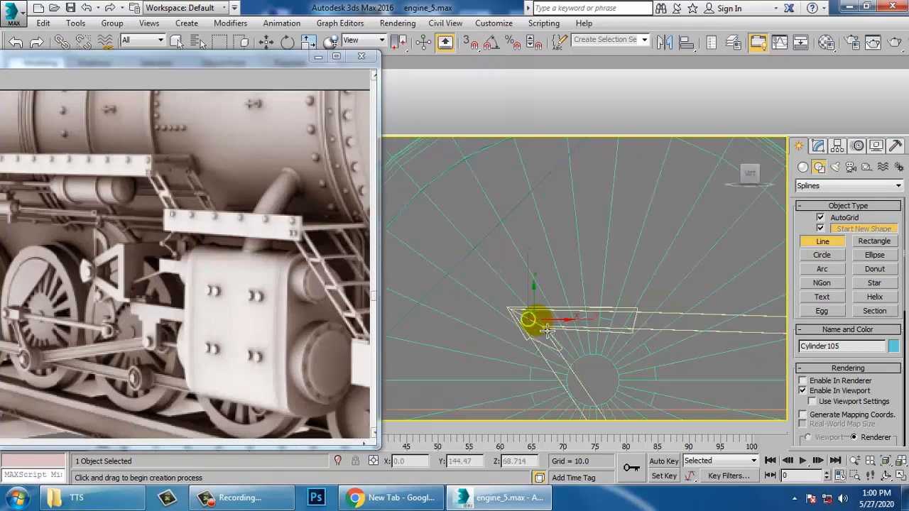
mouse_move(697, 316)
middle_mouse_down()
mouse_move(609, 298)
mouse_move(536, 258)
middle_mouse_up()
middle_click_drag(687, 275, 506, 263)
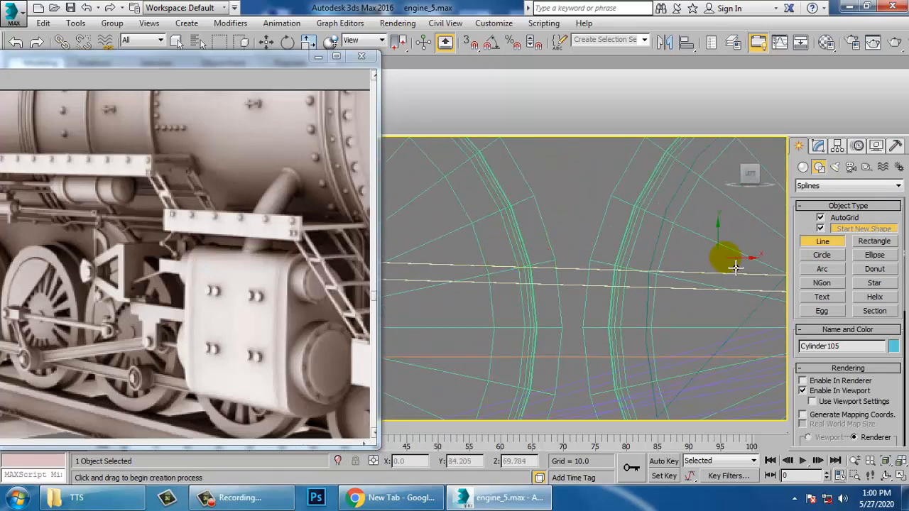
middle_click_drag(735, 267, 597, 270)
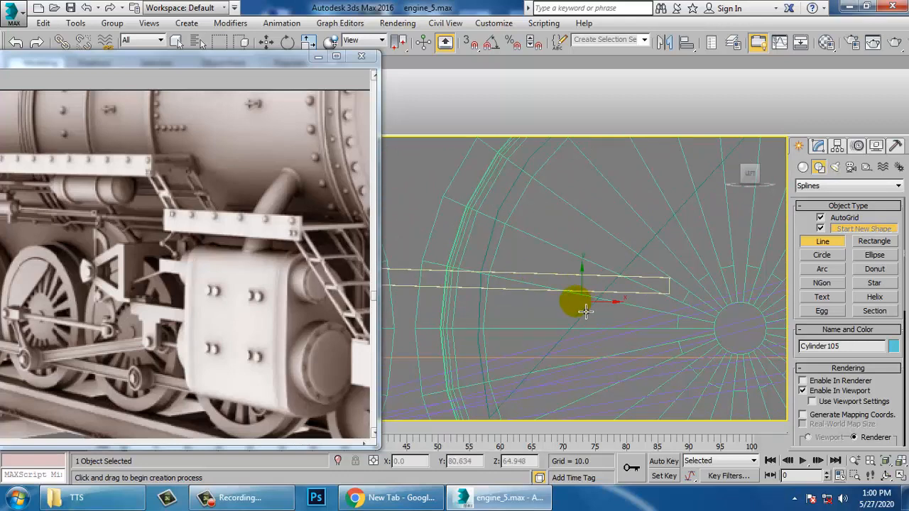
middle_click_drag(585, 311, 536, 311)
left_click(620, 274)
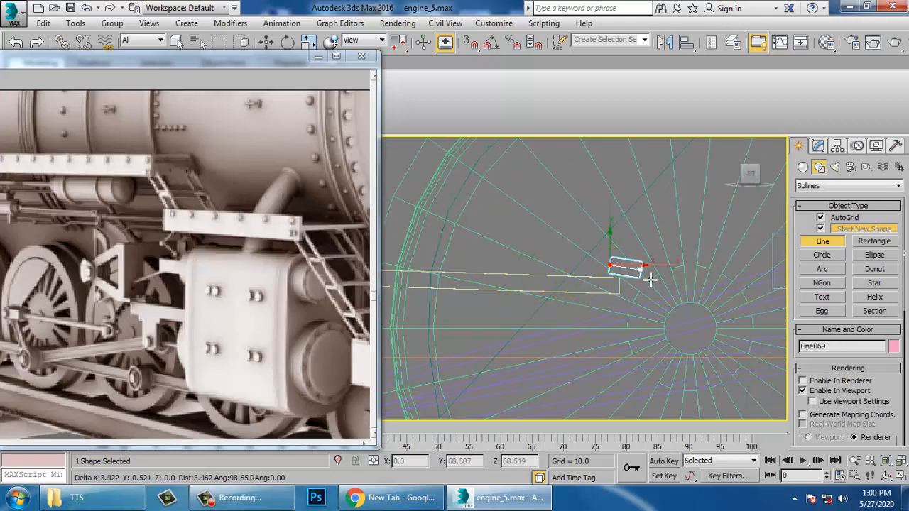
right_click(648, 275)
left_click(821, 218)
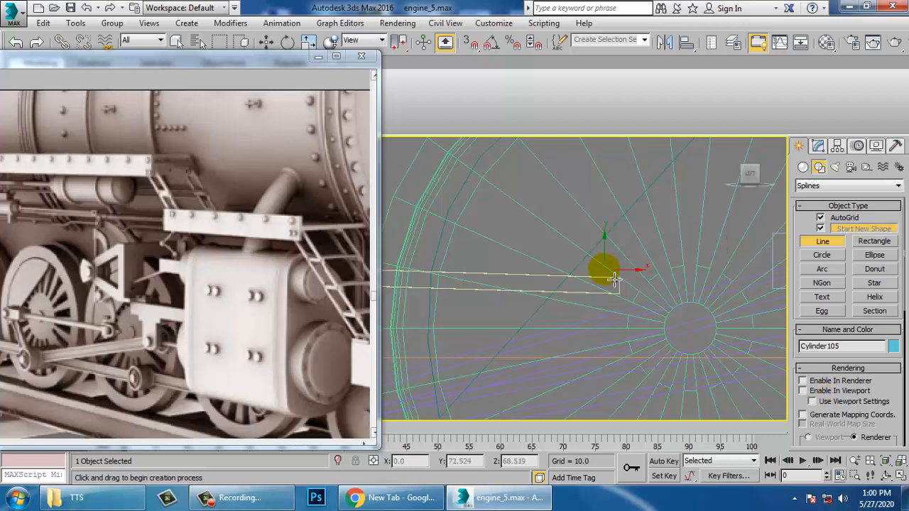
left_click(609, 280)
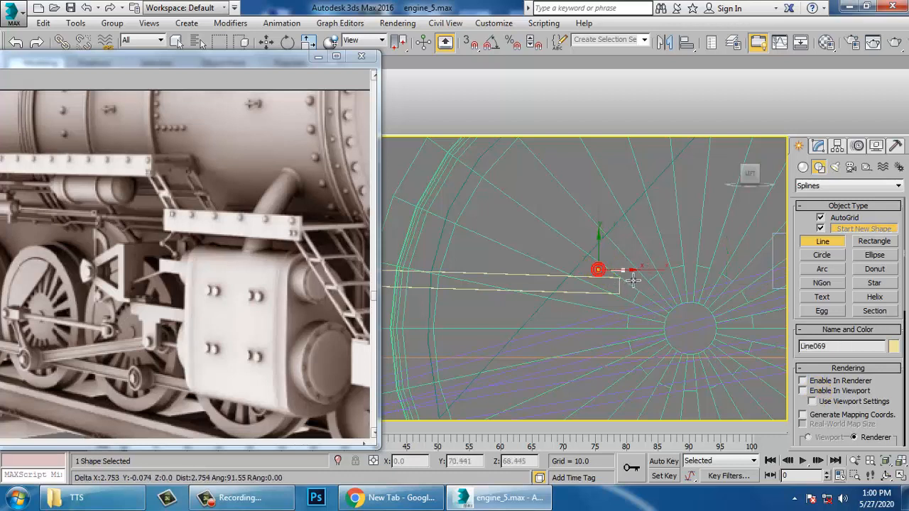
left_click(629, 306)
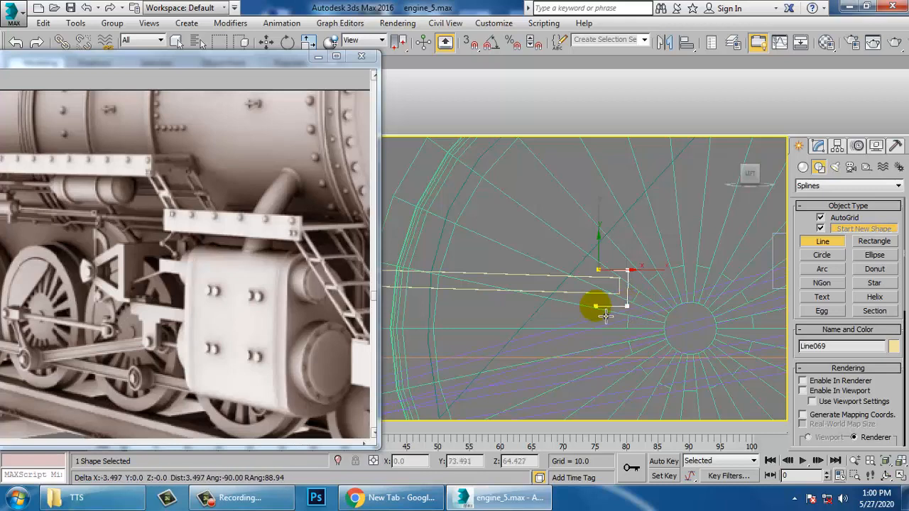
left_click(597, 307)
right_click(598, 309)
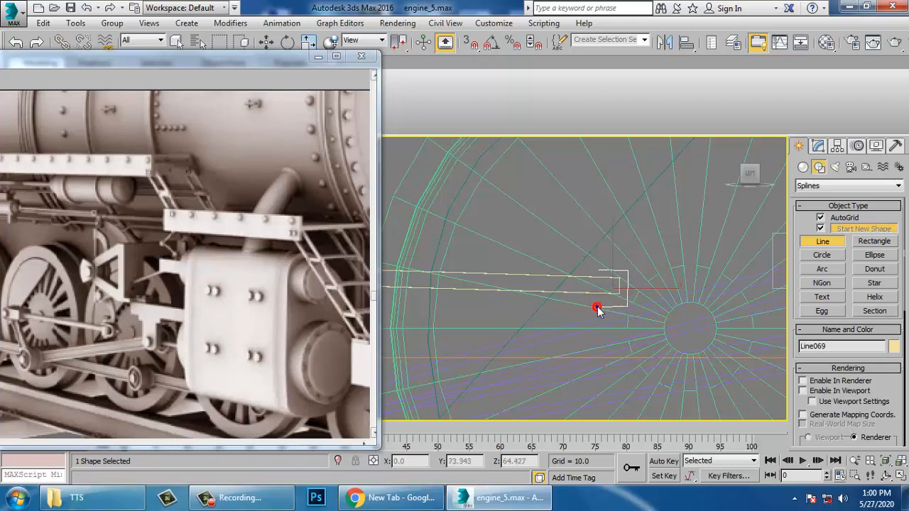
Step: Fillet the two corner vertices of the C-shaped line into a rounded U and leave vertex editing
key("1")
left_click(620, 325)
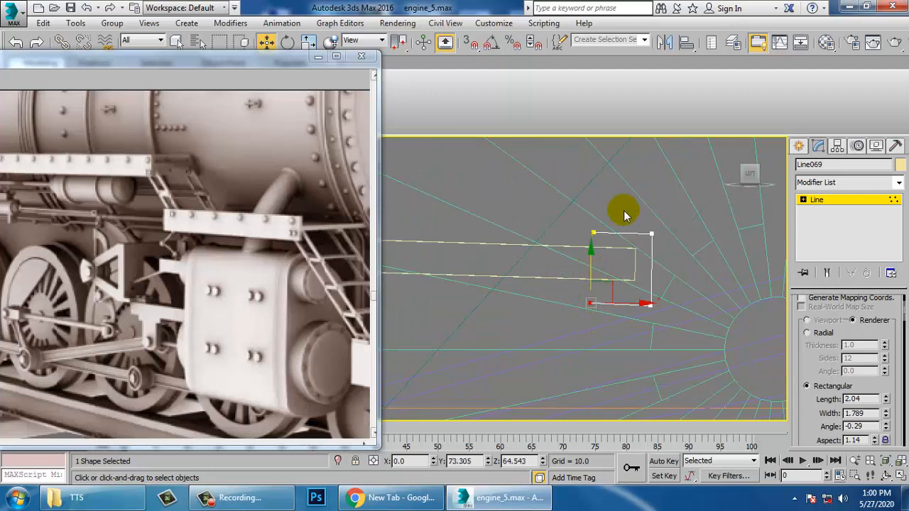
left_click_drag(707, 350, 710, 351)
scroll(822, 426, "down", 5)
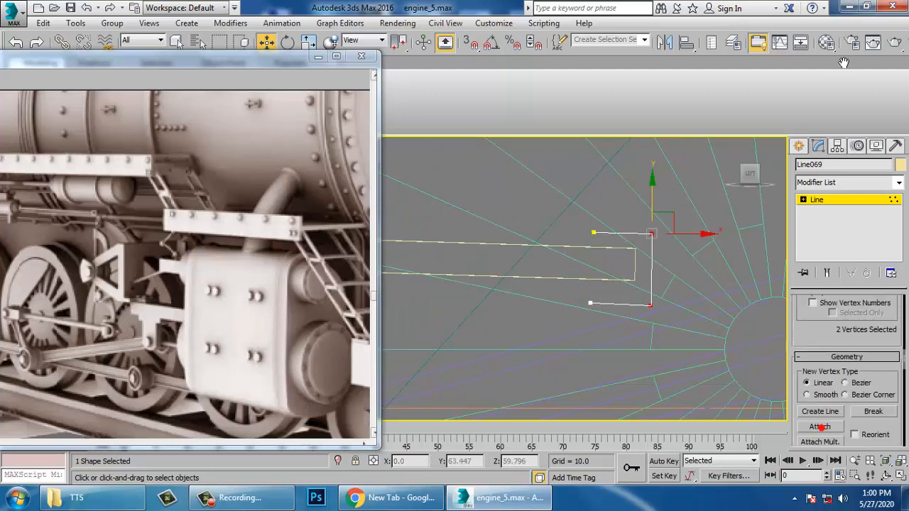
scroll(875, 441, "down", 5)
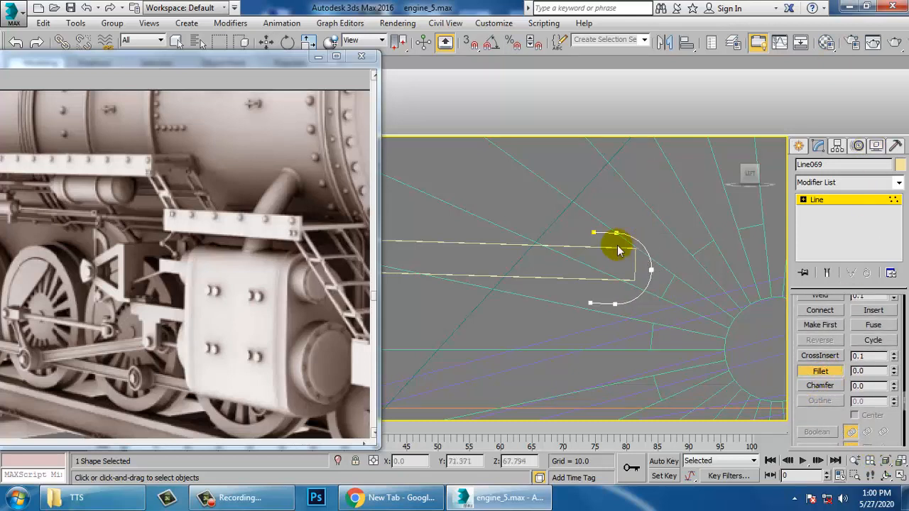
left_click(828, 201)
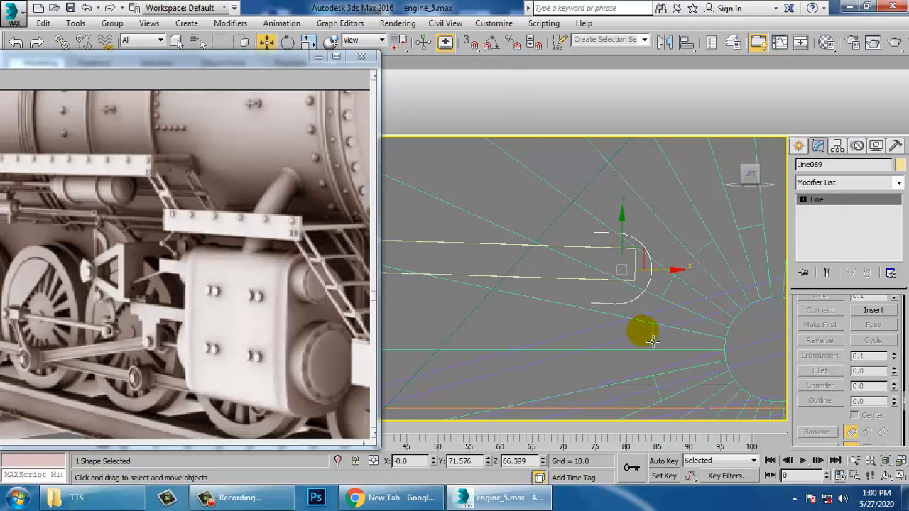
Step: Move the U-shaped line out to the free end of the long arm, at X -62.164
middle_click_drag(641, 329, 611, 307, "alt")
scroll(610, 307, "down", 10)
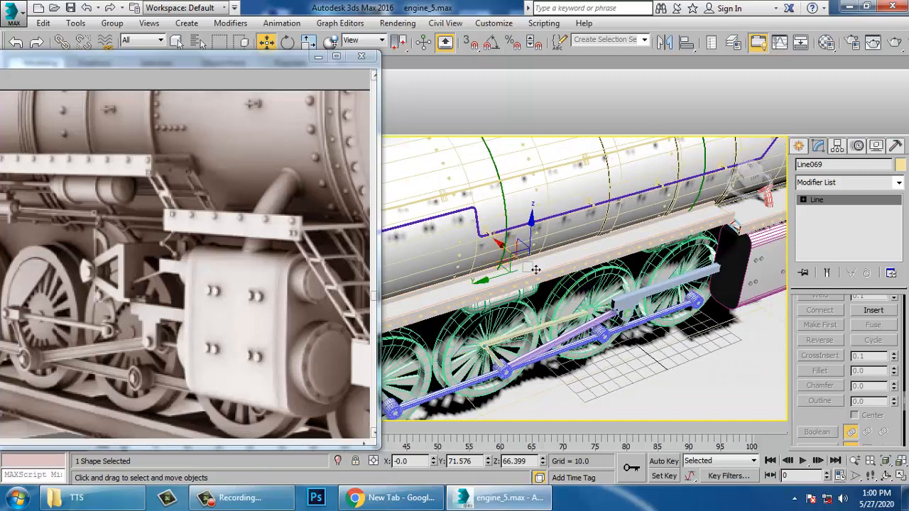
left_click_drag(535, 269, 593, 303)
key("z")
middle_click_drag(598, 311, 658, 327, "alt")
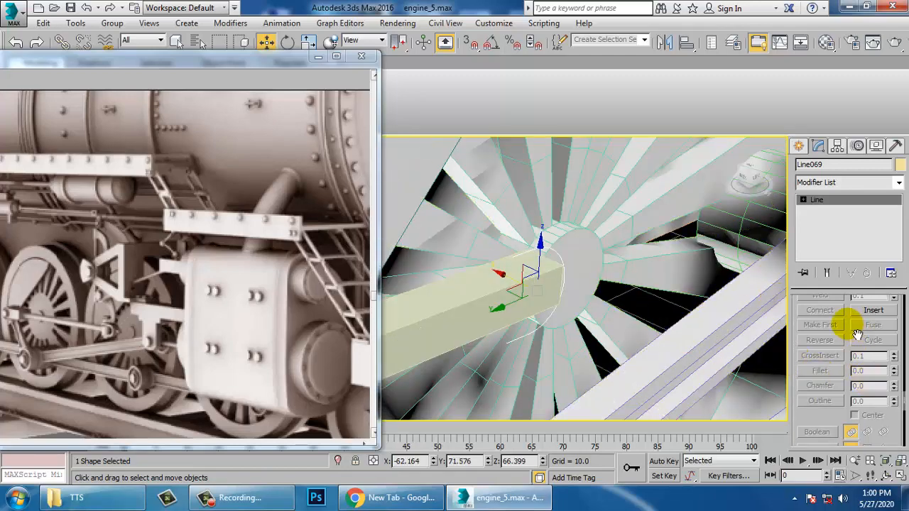
Step: Enable viewport rendering for the U-shaped line with its rectangular cross-section
left_click_drag(849, 326, 847, 415)
left_click_drag(885, 355, 874, 412)
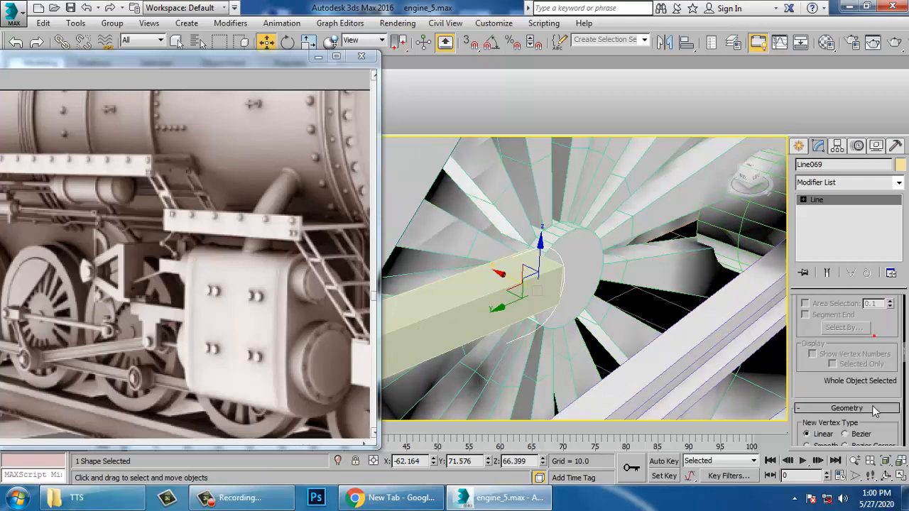
left_click_drag(795, 334, 734, 347)
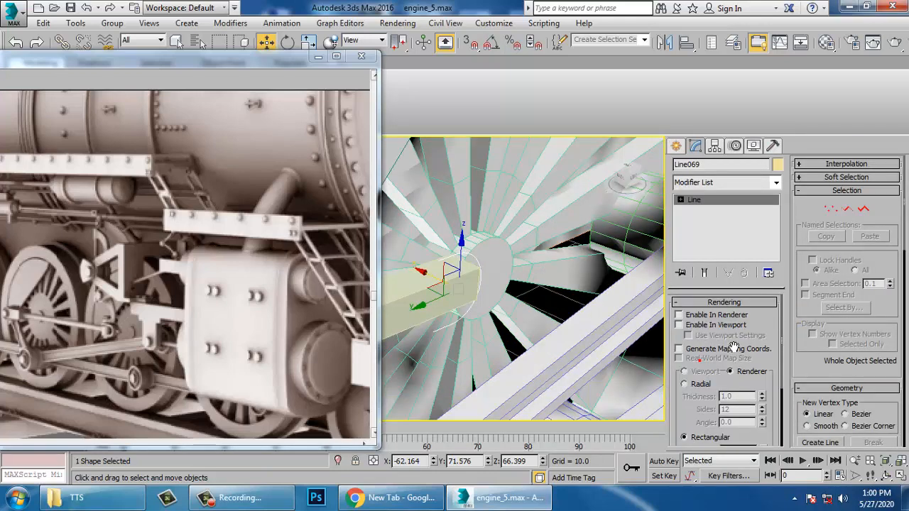
left_click(680, 324)
left_click_drag(706, 429, 703, 355)
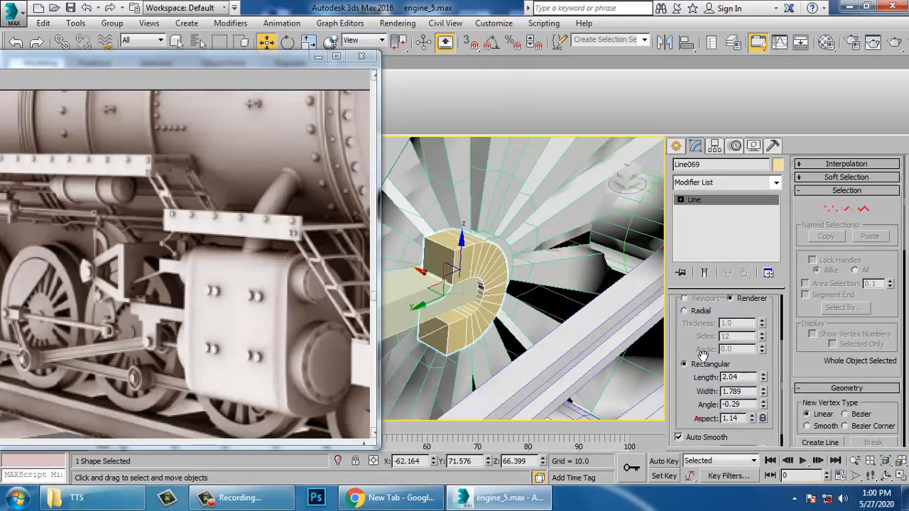
Step: Set the U-shaped clamp's rectangular cross-section to a length of 1.176 and a width of 1.147
left_click_drag(764, 380, 773, 418)
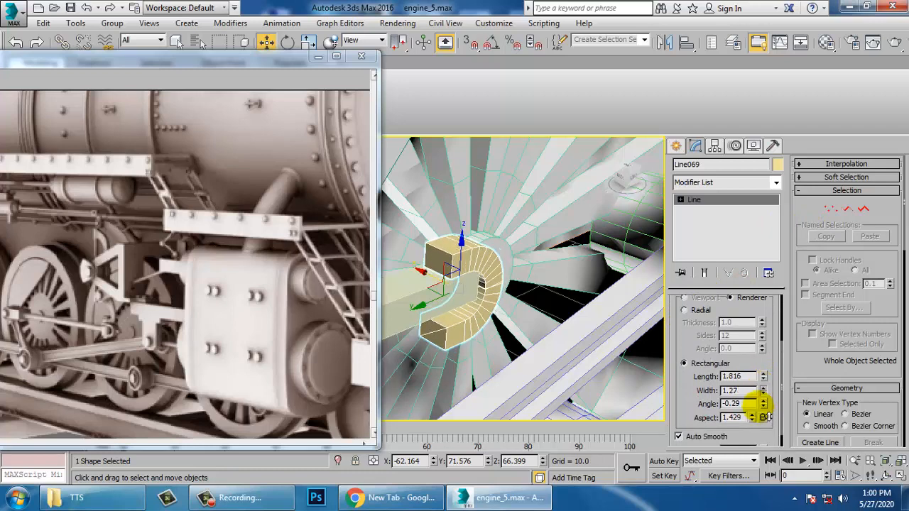
middle_click_drag(581, 304, 454, 301, "alt")
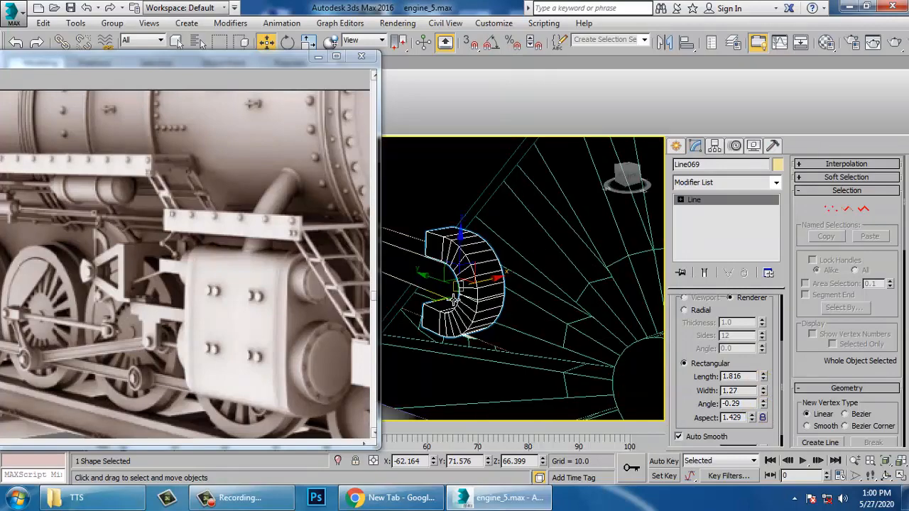
left_click(763, 401)
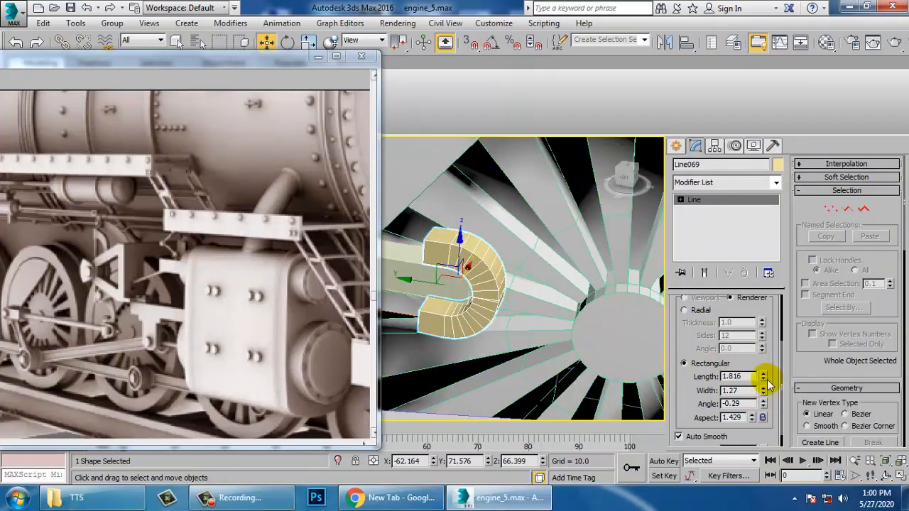
mouse_move(778, 394)
left_mouse_down()
mouse_move(786, 419)
mouse_move(778, 419)
left_mouse_up()
middle_click_drag(572, 267, 578, 296, "alt")
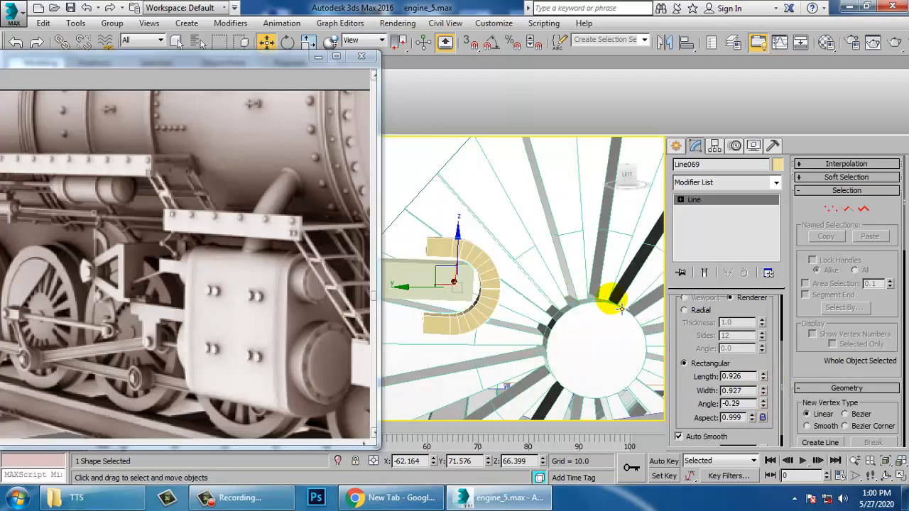
mouse_move(764, 376)
left_mouse_down()
mouse_move(767, 368)
mouse_move(769, 383)
mouse_move(773, 372)
left_mouse_up()
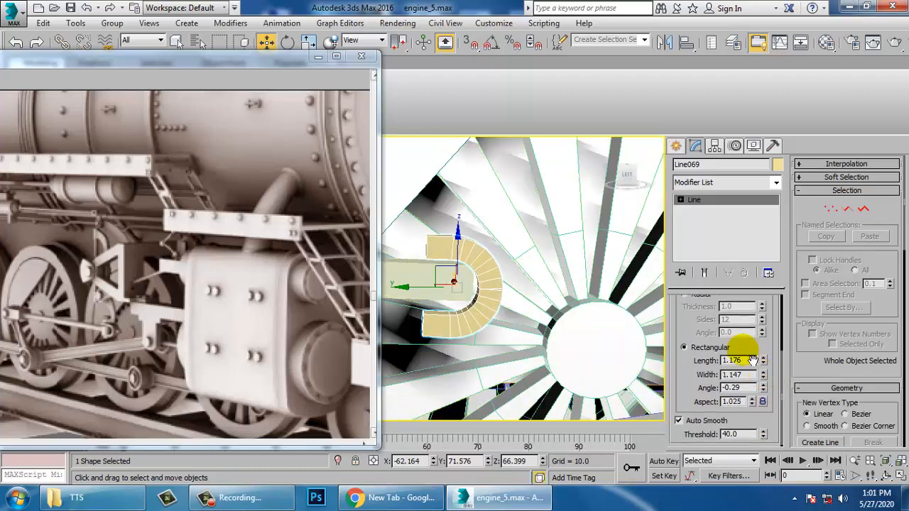
Step: Nudge the U-shaped clamp to Y 71.68 and Z 66.742 to center it around the end of the long arm
mouse_move(470, 246)
left_mouse_down()
mouse_move(463, 178)
mouse_move(465, 243)
left_mouse_up()
left_click_drag(419, 291, 418, 290)
scroll(417, 290, "down", 6)
middle_click_drag(512, 309, 549, 327)
middle_click_drag(549, 327, 531, 314, "alt")
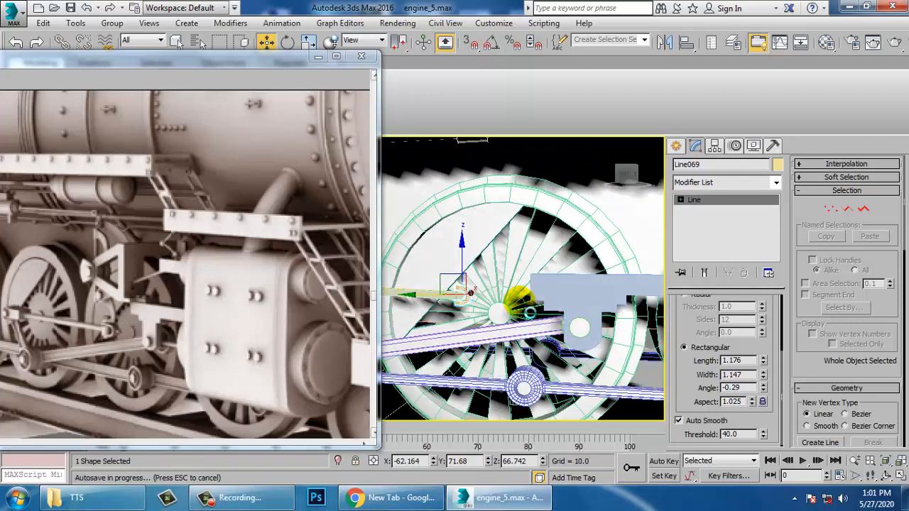
scroll(550, 328, "down", 8)
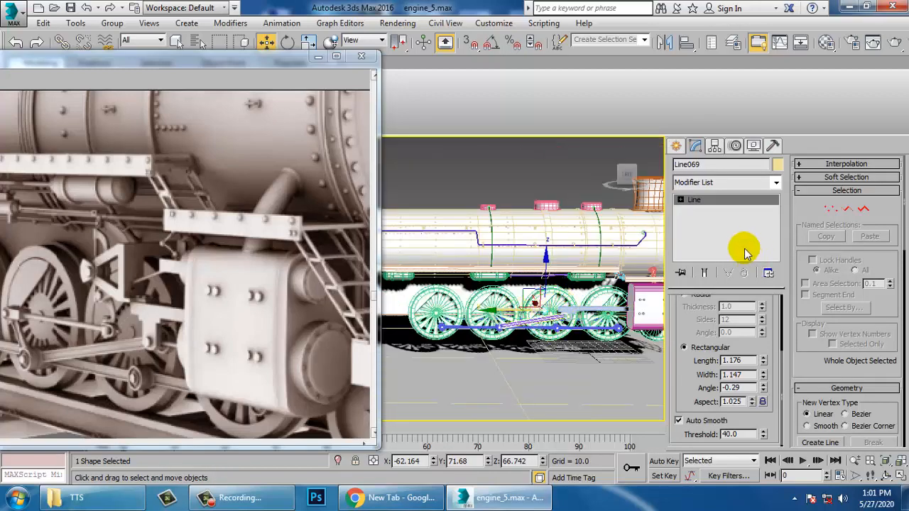
Step: Examine the reference image's linkage around the driving wheels, clear the selection and inspect the clamp's surroundings in the Left view
left_click_drag(93, 63, 387, 31)
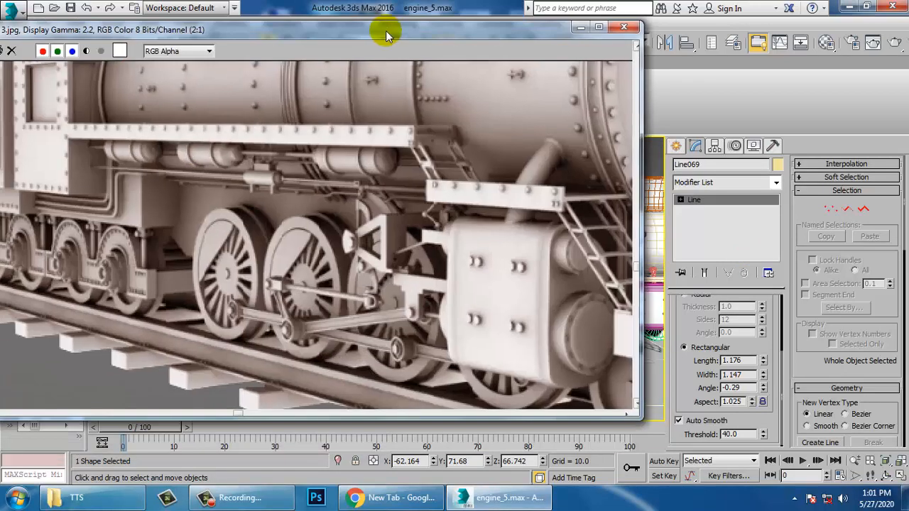
left_click_drag(385, 31, 254, 39)
left_click_drag(173, 10, 3, 48)
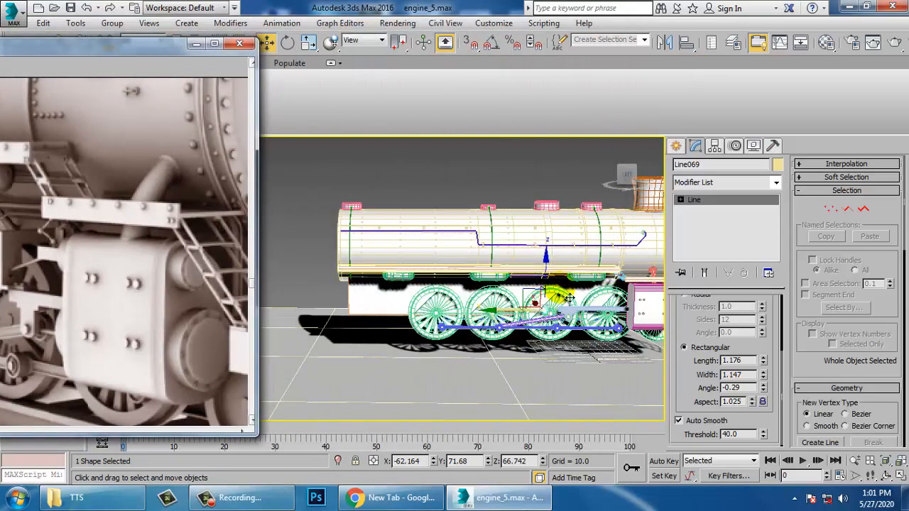
key("alt+w")
left_click(295, 378)
key("alt+w")
scroll(357, 351, "down", 5)
middle_click_drag(396, 354, 400, 331)
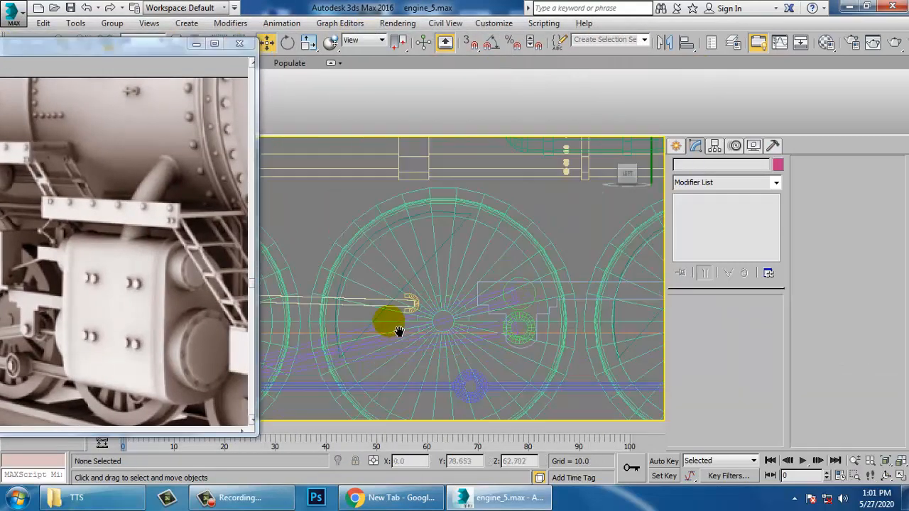
Step: Draw a line in the Left view under the running board, about 370 units rearward from the cylinder block, dropping about 22 units and continuing back
scroll(401, 330, "down", 4)
middle_click_drag(467, 308, 424, 294)
left_click(675, 145)
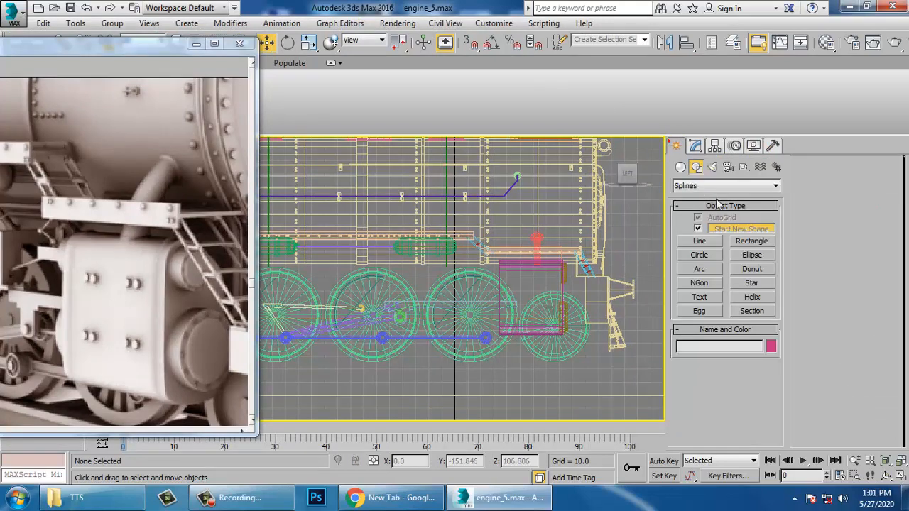
left_click(701, 241)
middle_click_drag(568, 257, 632, 277)
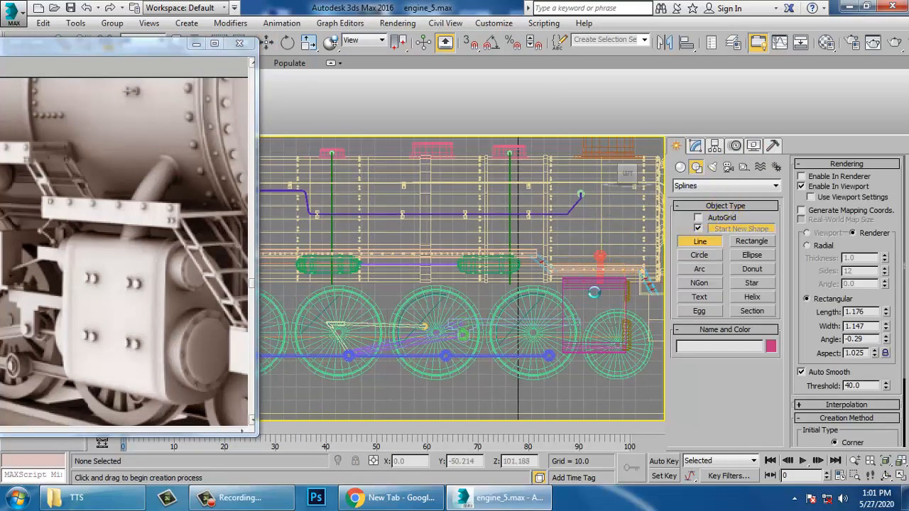
left_click_drag(584, 282, 319, 291)
middle_click_drag(302, 291, 601, 284)
left_click_drag(382, 283, 402, 278)
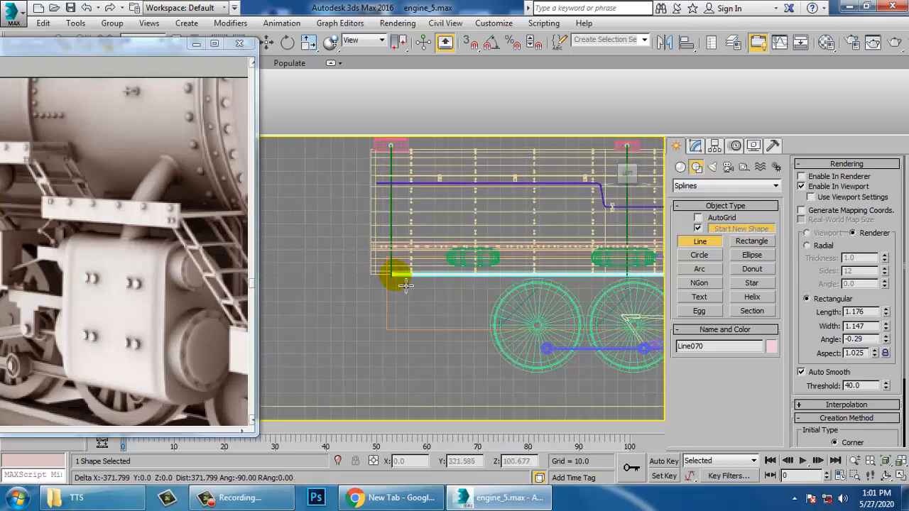
left_click(395, 276)
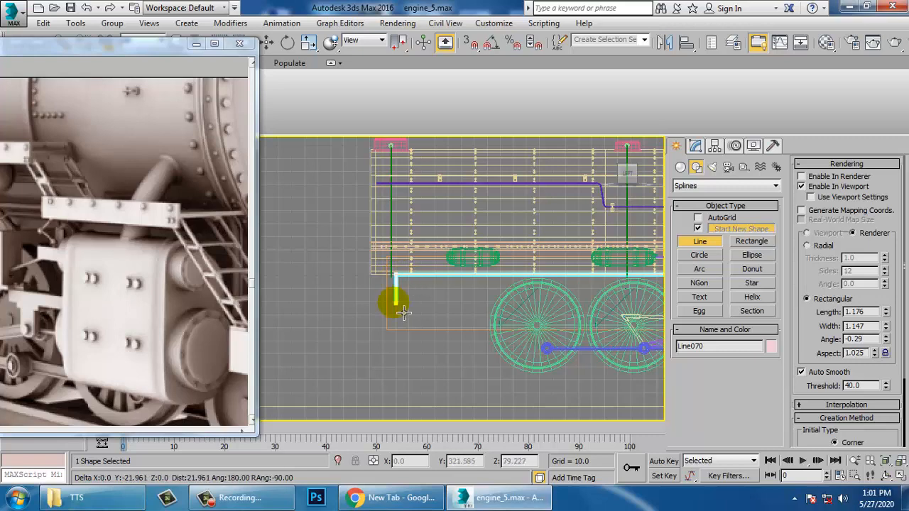
left_click(402, 312)
left_click(271, 309)
right_click(270, 308)
right_click(270, 309)
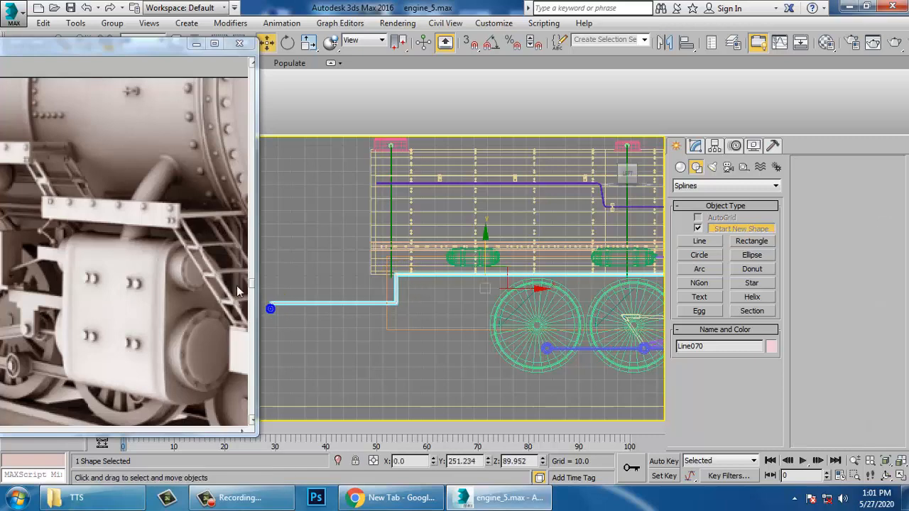
Step: Move the long stepped line out to X -45.076 toward the wheel side of the locomotive in the Perspective view
left_click_drag(49, 46, 68, 41)
middle_click_drag(561, 298, 549, 277)
key("alt+w")
middle_click(540, 302)
key("alt+w")
key("alt+w")
key("alt+w")
scroll(543, 279, "up", 3)
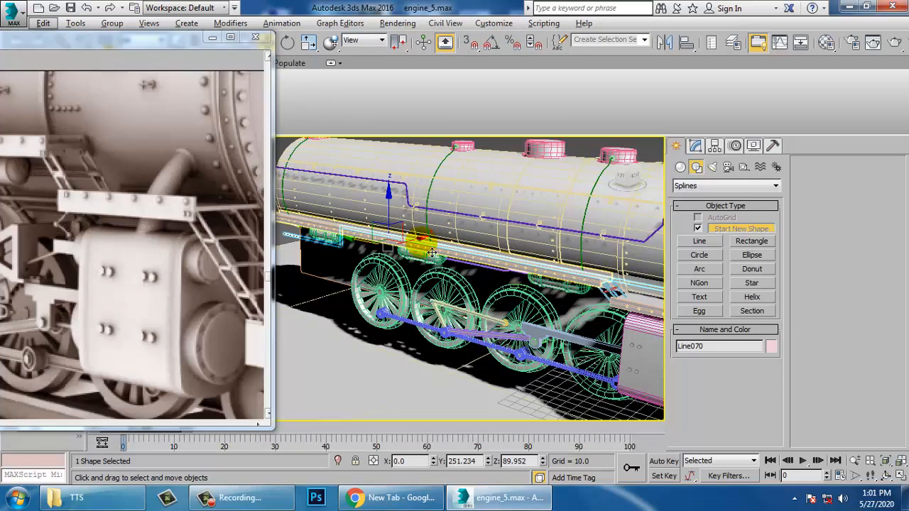
left_click_drag(432, 252, 400, 266)
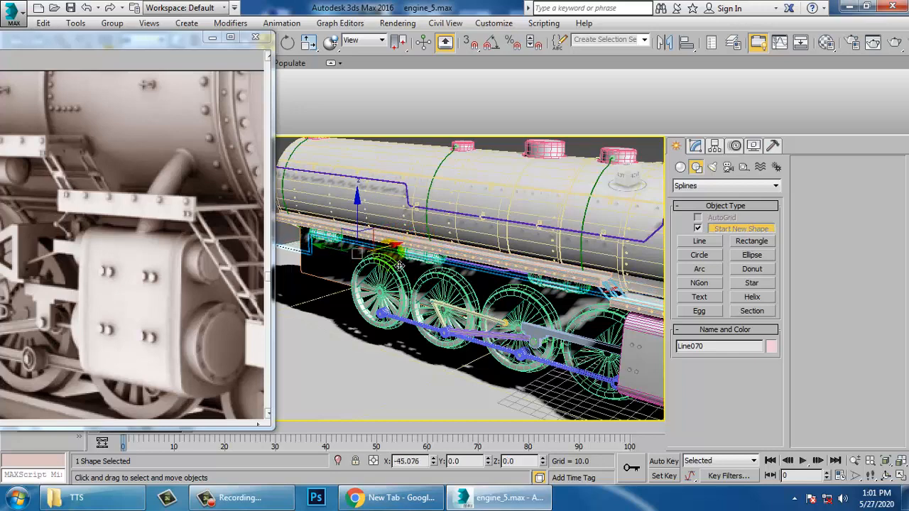
Step: Switch the line's rendered cross-section to Radial with a thickness of 1.0 and 12 sides
left_click(695, 147)
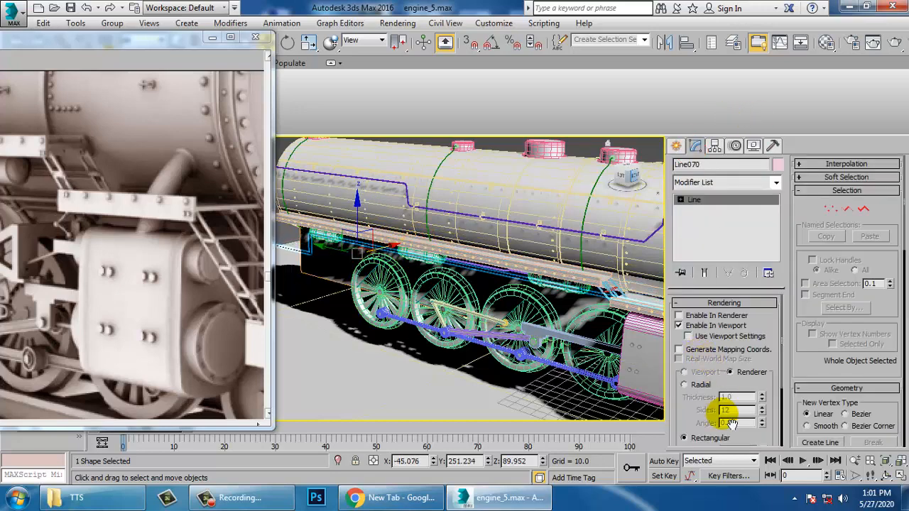
left_click(684, 384)
scroll(454, 197, "up", 8)
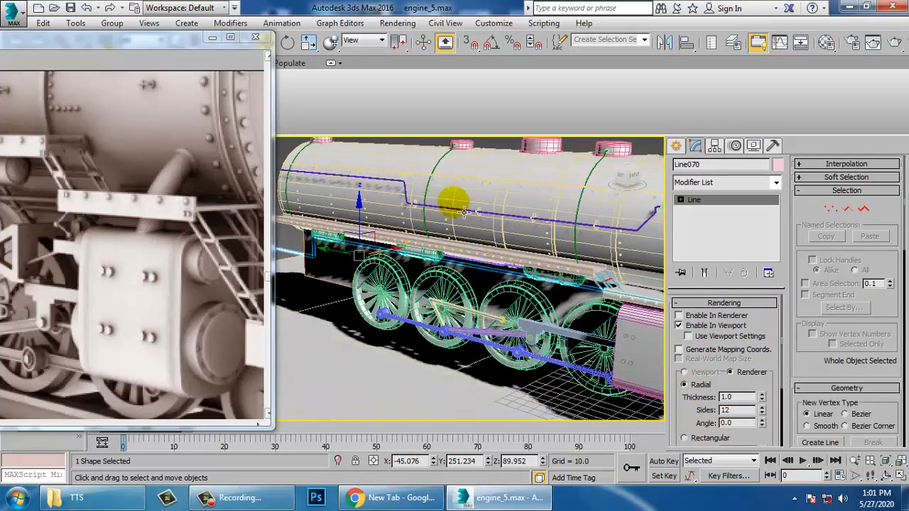
Step: Reposition the round pipe under the running board at X -61.059 and Z 95.9, above the driving wheels
middle_click_drag(526, 256, 552, 275, "alt")
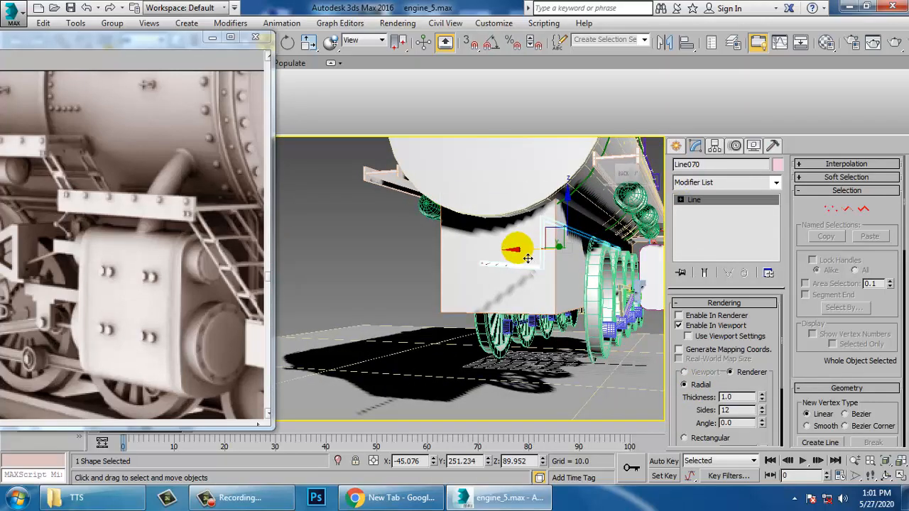
left_click_drag(527, 256, 568, 263)
middle_click_drag(568, 263, 495, 338, "alt")
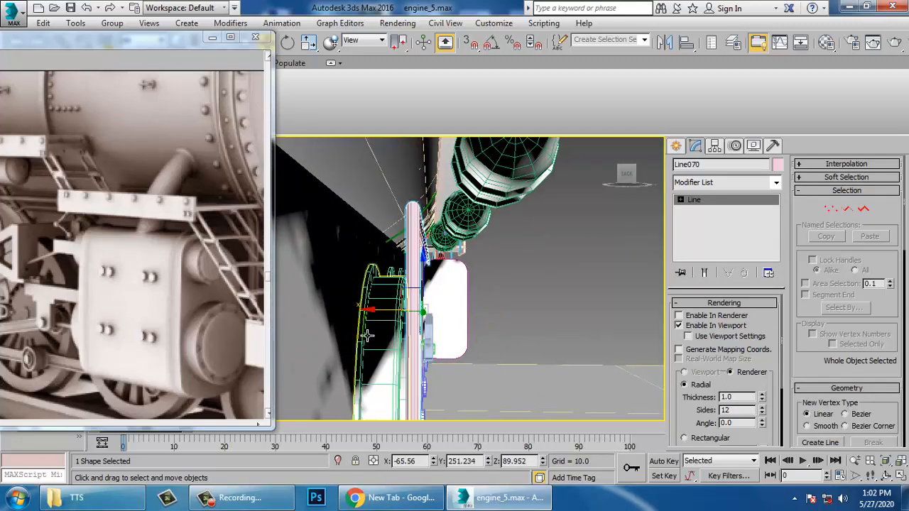
scroll(392, 333, "down", 1)
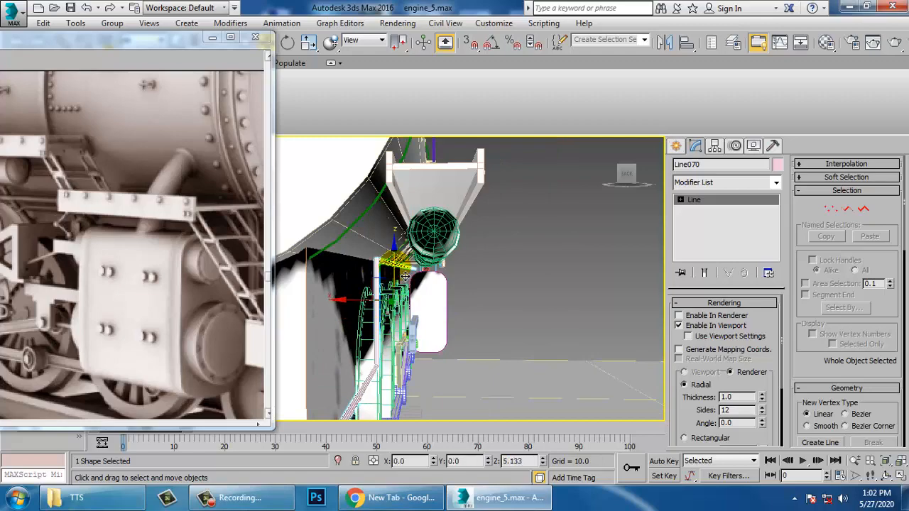
left_click_drag(350, 310, 336, 310)
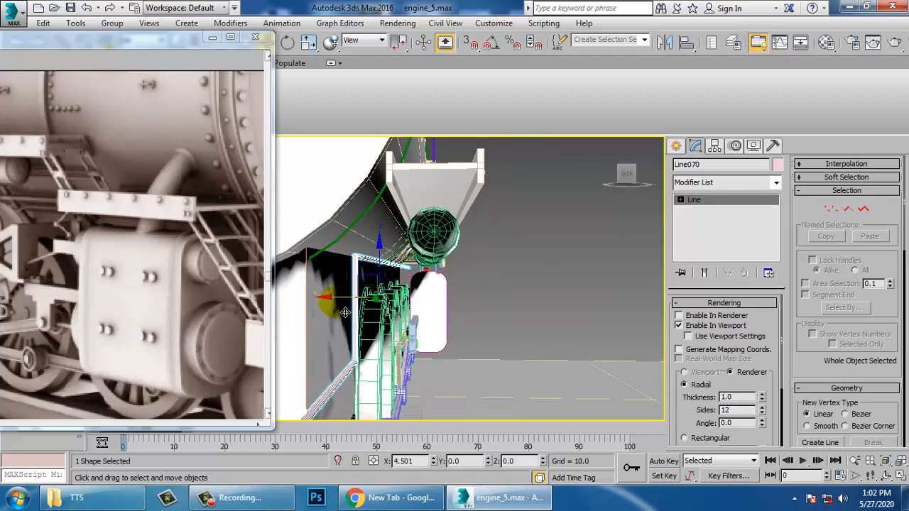
middle_click_drag(490, 304, 300, 306, "alt")
middle_click_drag(423, 274, 407, 276)
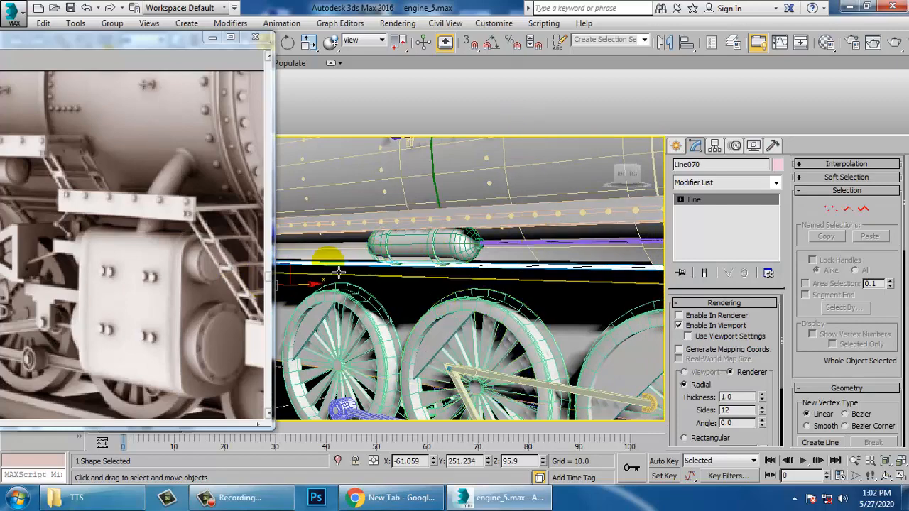
Step: Fine-tune the pipe's position between the wheels and the air tanks to X -67.854 and Z 93.066
middle_click_drag(339, 272, 453, 258)
left_click_drag(447, 240, 450, 246)
middle_click_drag(458, 247, 404, 236, "alt")
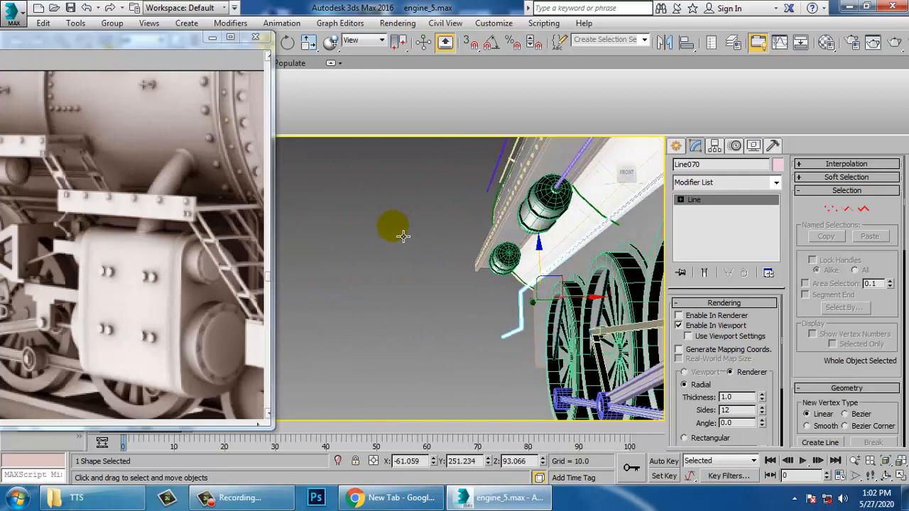
left_click_drag(593, 313, 578, 313)
middle_click_drag(398, 281, 501, 278, "alt")
scroll(454, 275, "down", 5)
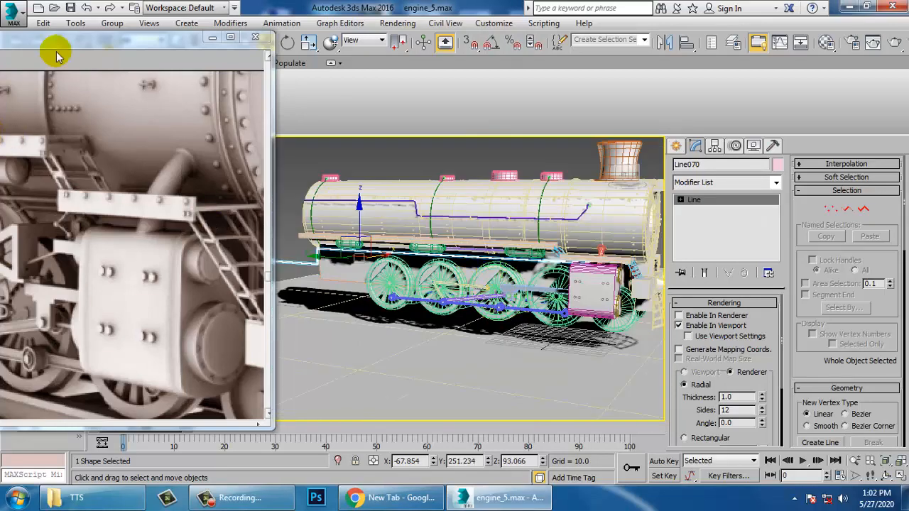
Step: Clone the headlight cylinder from the boiler's top front and move the copy beside the driving wheels at Y 97.407, Z 63.146
left_click_drag(104, 39, 347, 47)
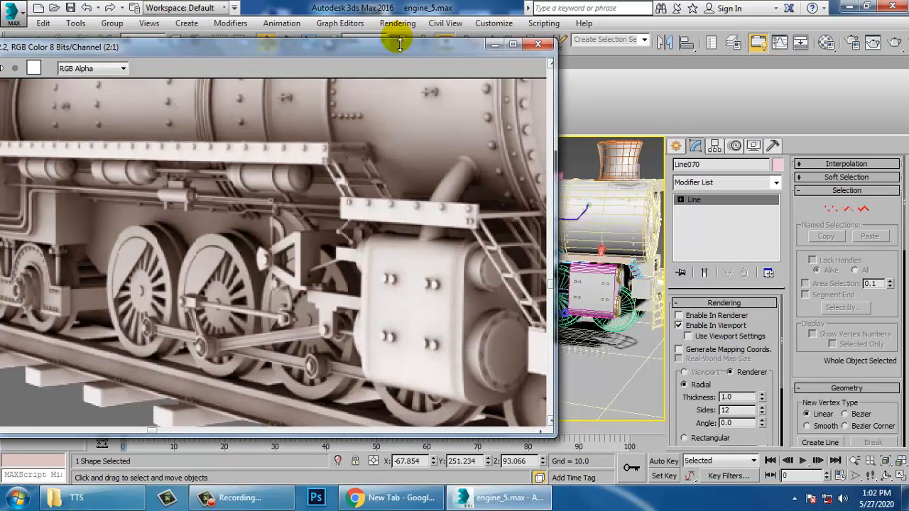
scroll(389, 150, "down", 1)
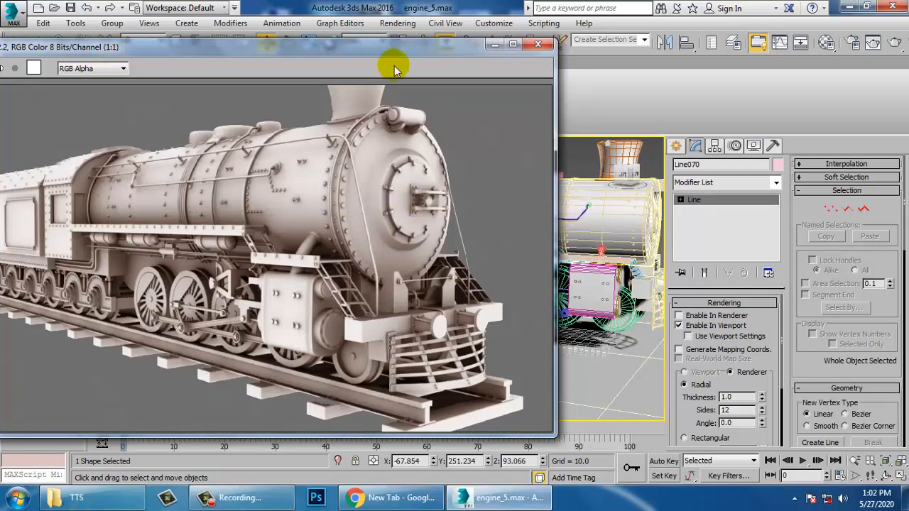
left_click_drag(426, 53, 349, 72)
middle_click_drag(610, 298, 568, 321, "alt")
left_click(585, 250)
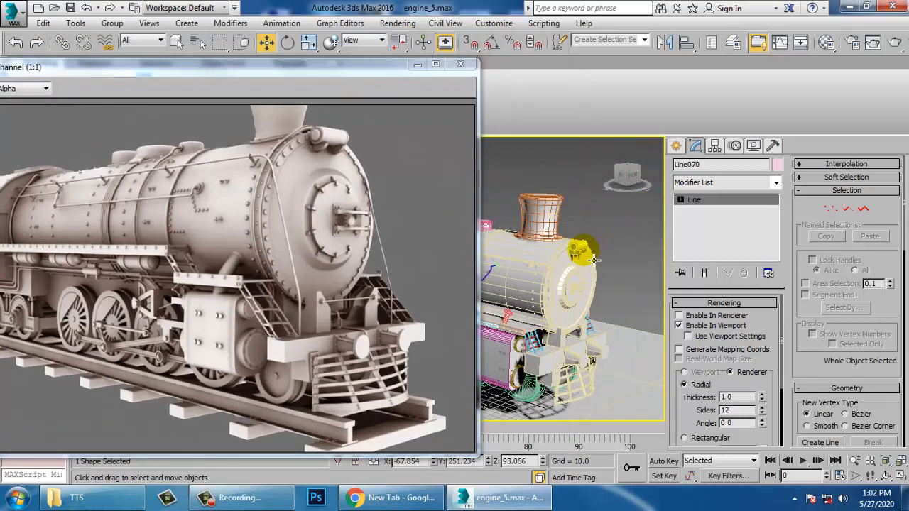
middle_click_drag(593, 254, 653, 244)
left_click_drag(654, 213, 655, 339, "shift")
left_click(463, 305)
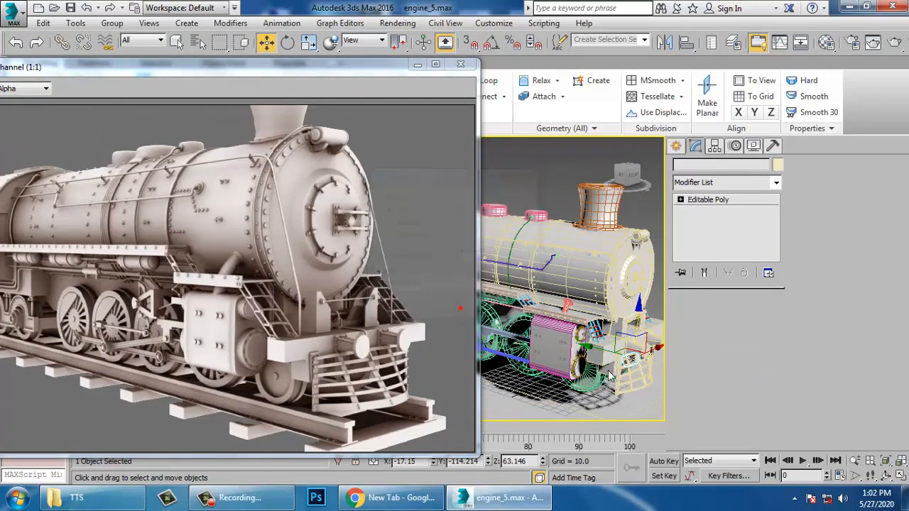
left_click_drag(533, 359, 434, 336)
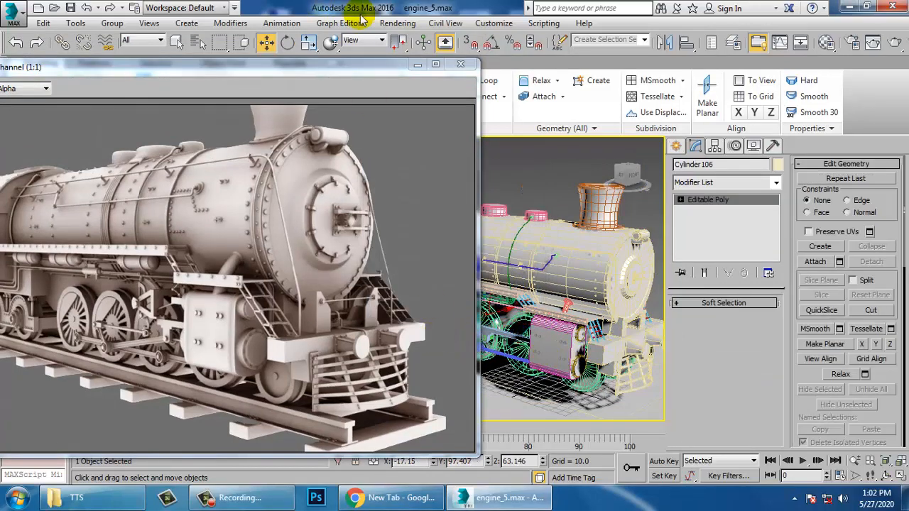
Step: Turn on angle snap and rotate the cloned cylinder about its Z axis
left_click_drag(399, 71, 214, 49)
scroll(465, 341, "up", 5)
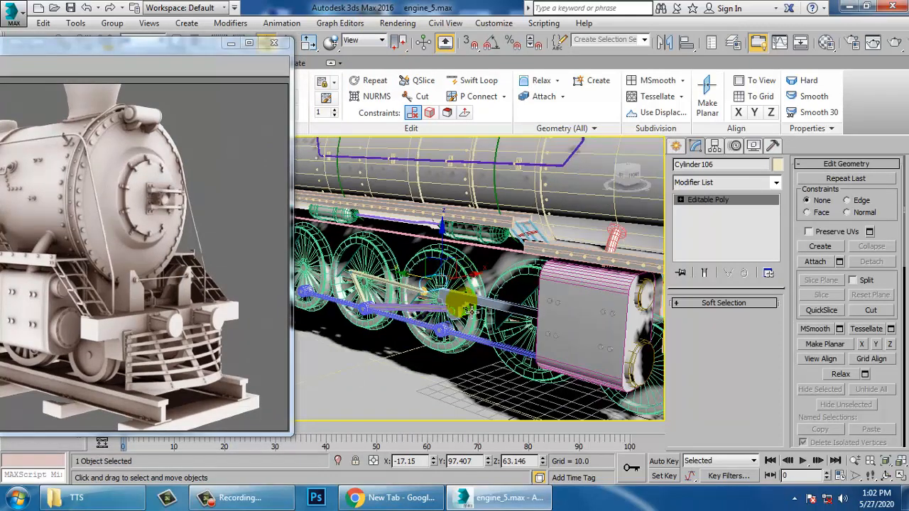
left_click(492, 42)
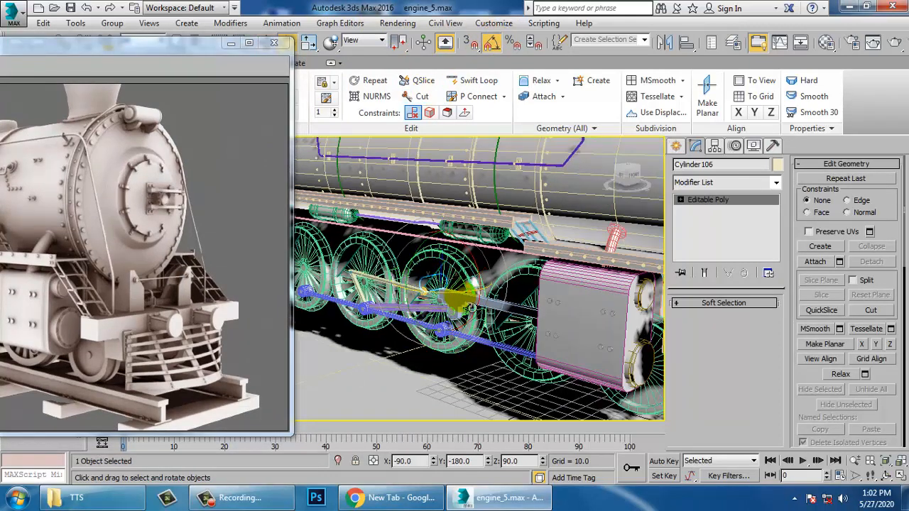
left_click(462, 302)
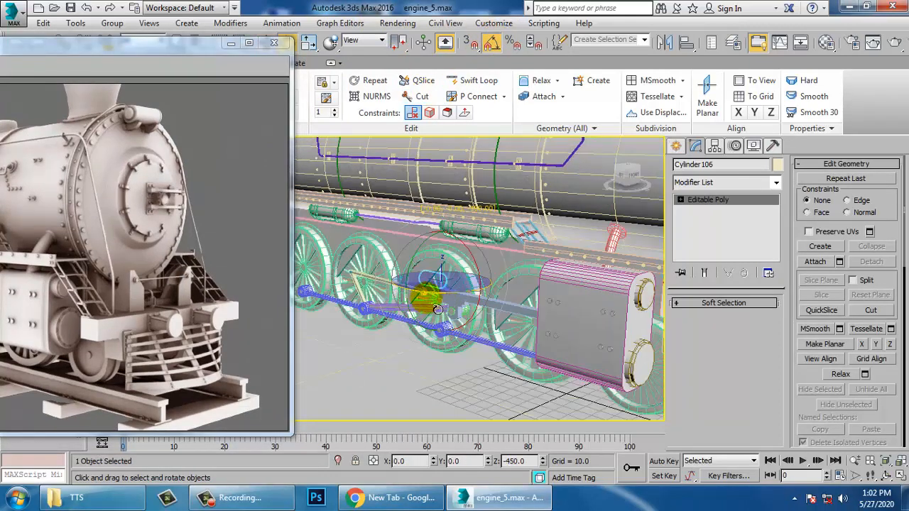
Step: Move the cloned cylinder up onto the long pipe behind the air tanks, to X -67.439 and Z 104.433
key("w")
left_click_drag(438, 309, 450, 206)
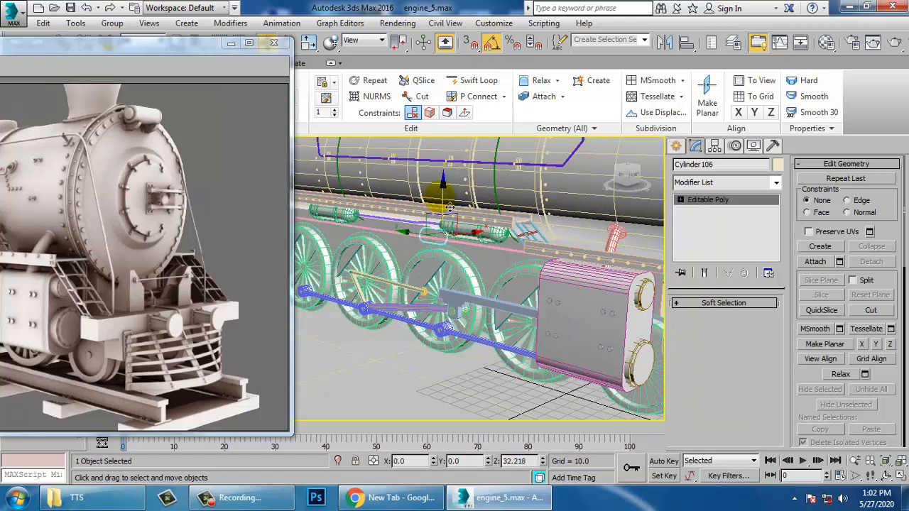
middle_click_drag(453, 245, 465, 244, "alt")
left_click_drag(485, 237, 435, 233)
key("z")
middle_click_drag(438, 239, 471, 234, "alt")
scroll(431, 254, "down", 5)
left_click_drag(471, 235, 475, 191)
middle_click_drag(475, 190, 462, 205, "alt")
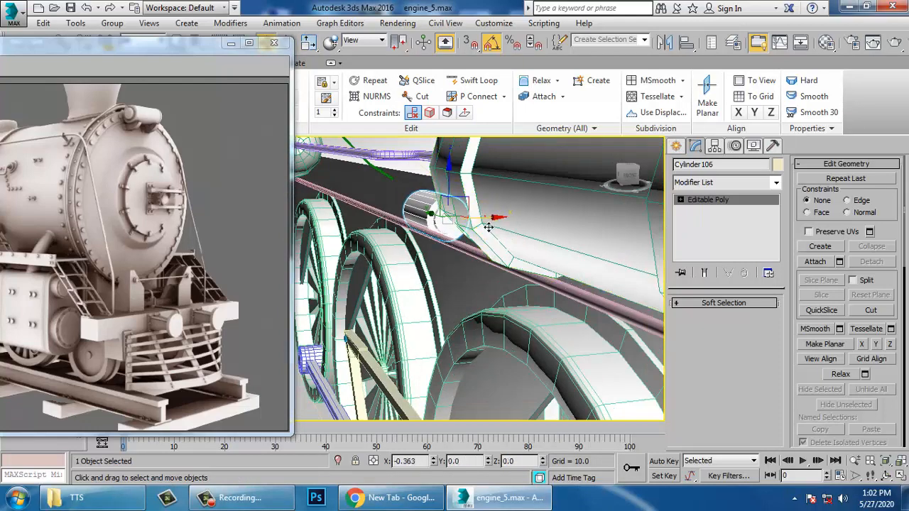
left_click_drag(447, 236, 428, 236)
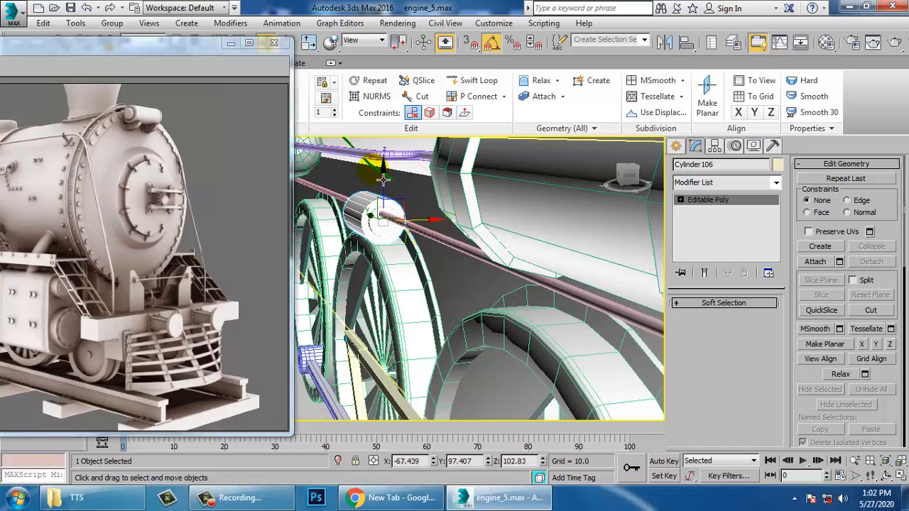
left_click_drag(394, 196, 389, 188)
middle_click_drag(390, 188, 514, 262, "alt")
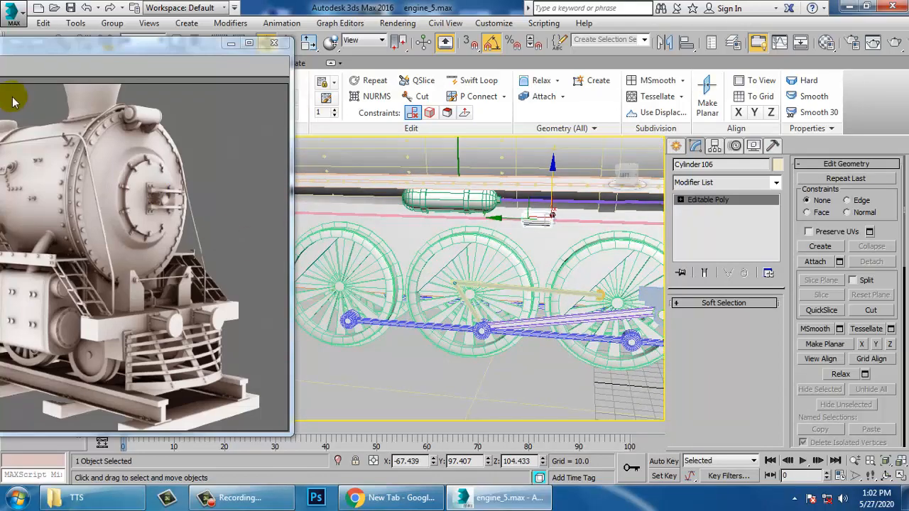
Step: Scale the cylinder on the pipe along its length to make it longer, using the reference image as a guide
left_click_drag(92, 50, 212, 42)
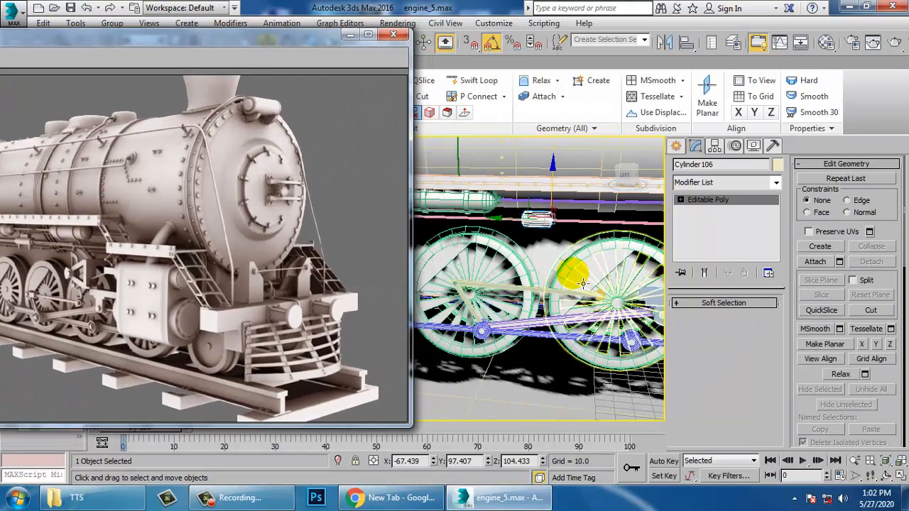
scroll(566, 260, "up", 1)
scroll(569, 257, "up", 5)
key("r")
middle_click_drag(571, 246, 662, 313, "alt")
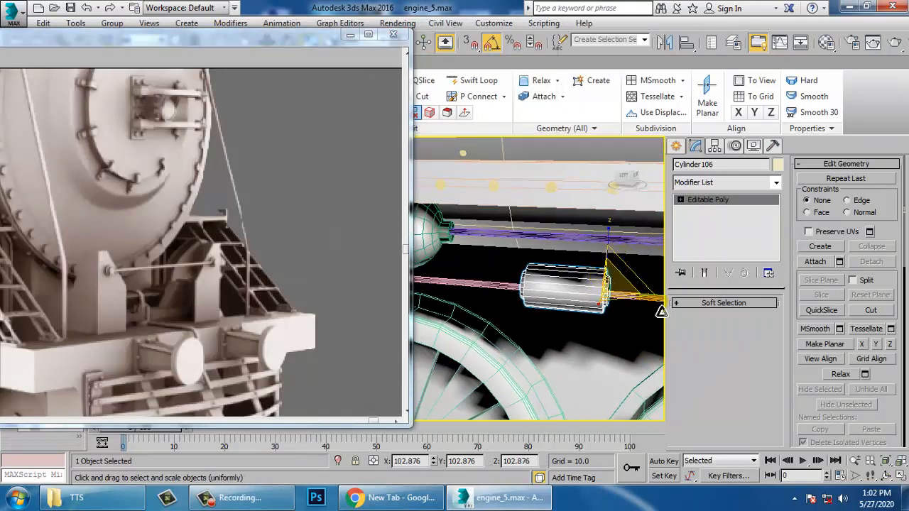
left_click_drag(633, 296, 696, 307)
key("w")
middle_click_drag(561, 242, 554, 272, "alt")
middle_click_drag(554, 271, 672, 328)
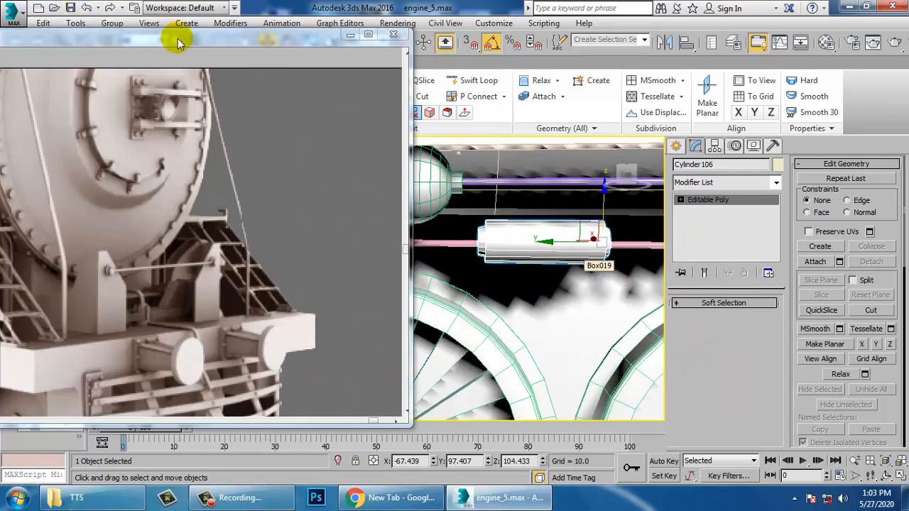
Step: Add an edge loop near each end of the cylinder on the pipe with Swift Loop
left_click_drag(178, 42, 85, 43)
left_click(471, 80)
left_click(507, 250)
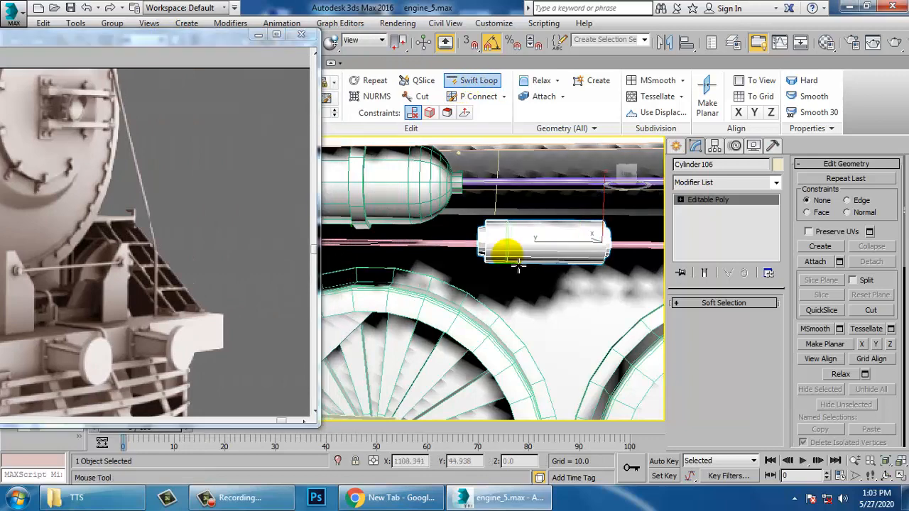
left_click(598, 243)
scroll(598, 243, "up", 5)
middle_click_drag(598, 243, 657, 238)
scroll(519, 249, "down", 2)
right_click(531, 252)
Step: Select polygons in the band between the new edge loop and the cylinder's rear end, and return to object level
middle_click_drag(531, 252, 540, 238, "alt")
key("4")
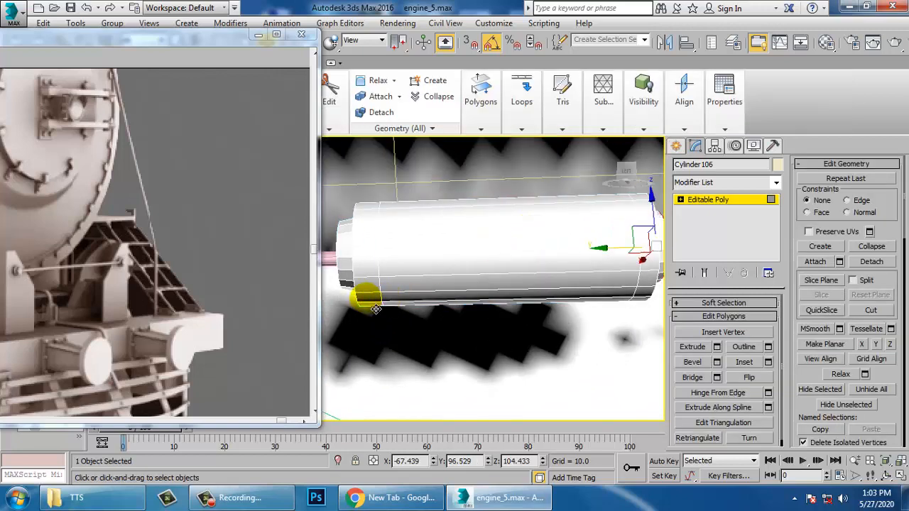
left_click(376, 309)
middle_click_drag(376, 309, 470, 325, "alt")
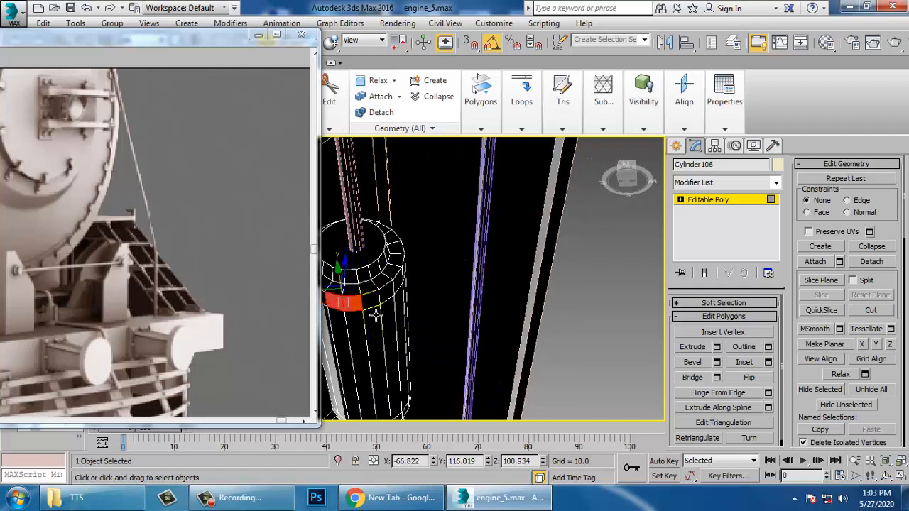
left_click(375, 308)
left_click(351, 304)
middle_click_drag(437, 397, 436, 354)
left_click(709, 200)
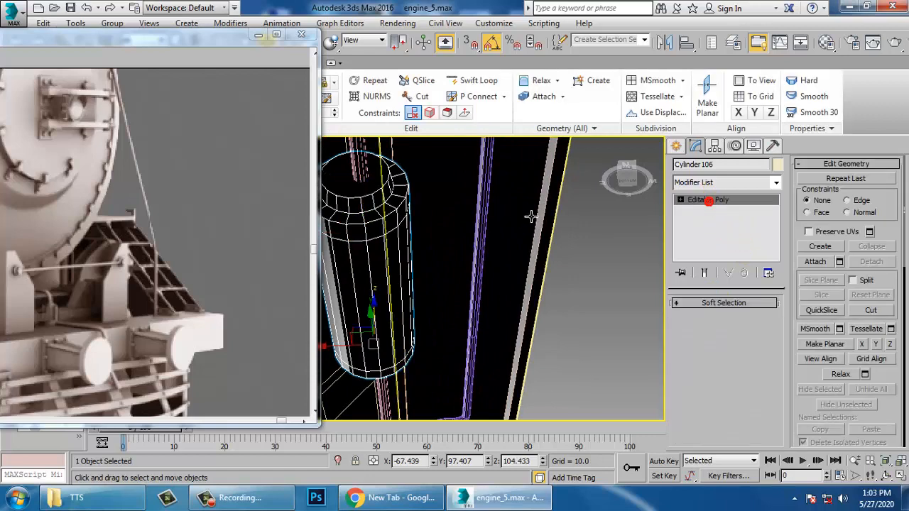
Step: Rotate the cylinder on the pipe about 13 degrees around its length, and extrude one polygon in each end band by 1.543
key("e")
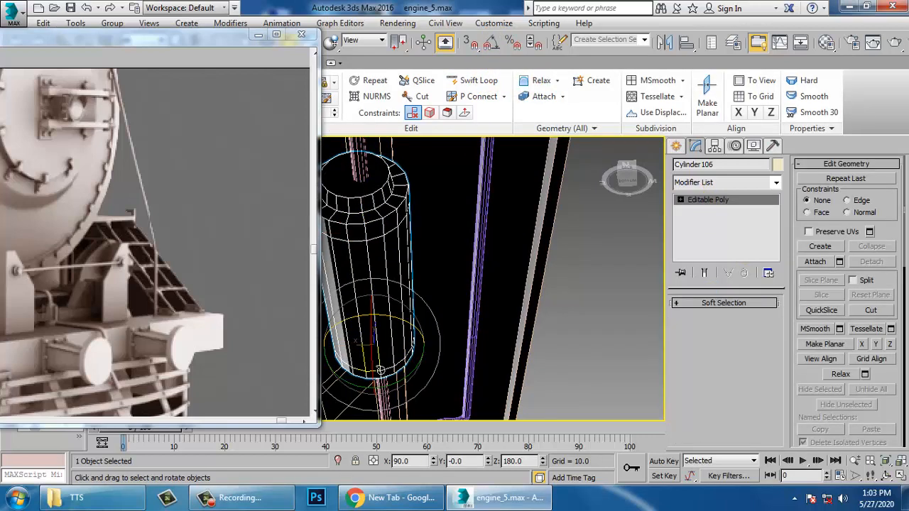
left_click_drag(411, 390, 391, 395)
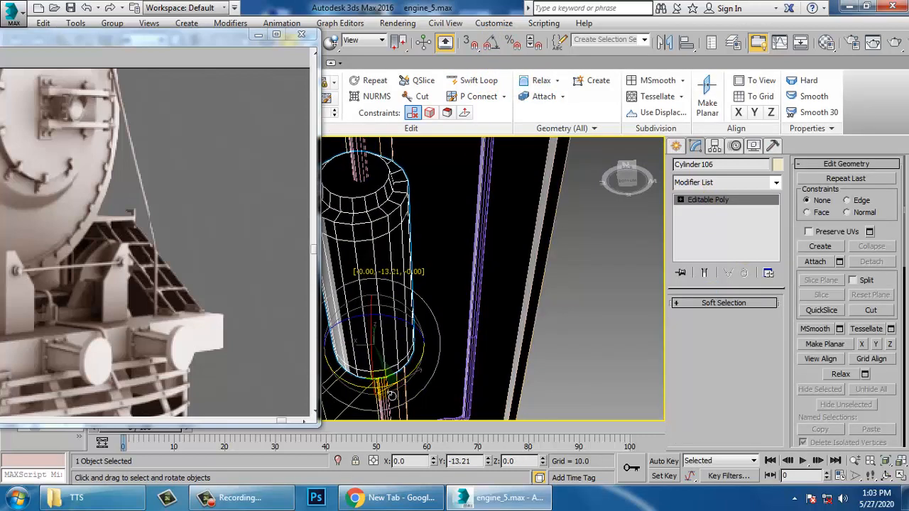
key("4")
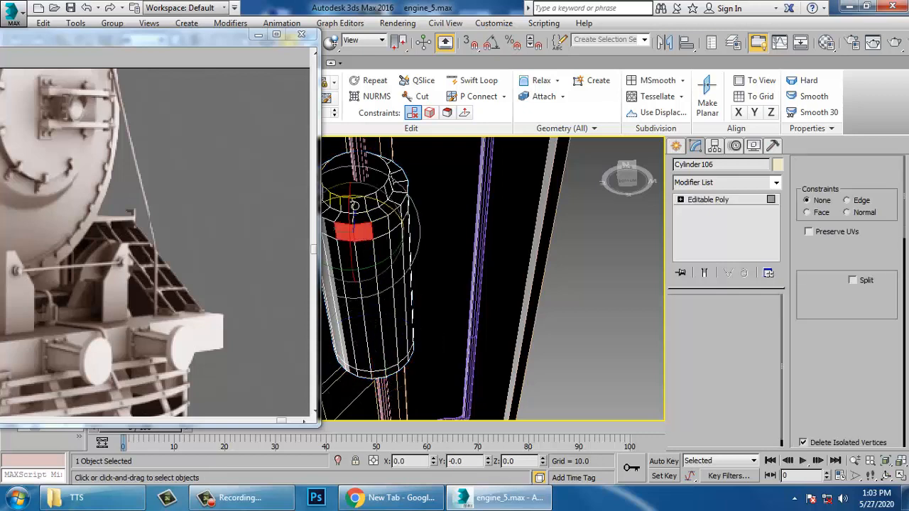
left_click(380, 380, "ctrl")
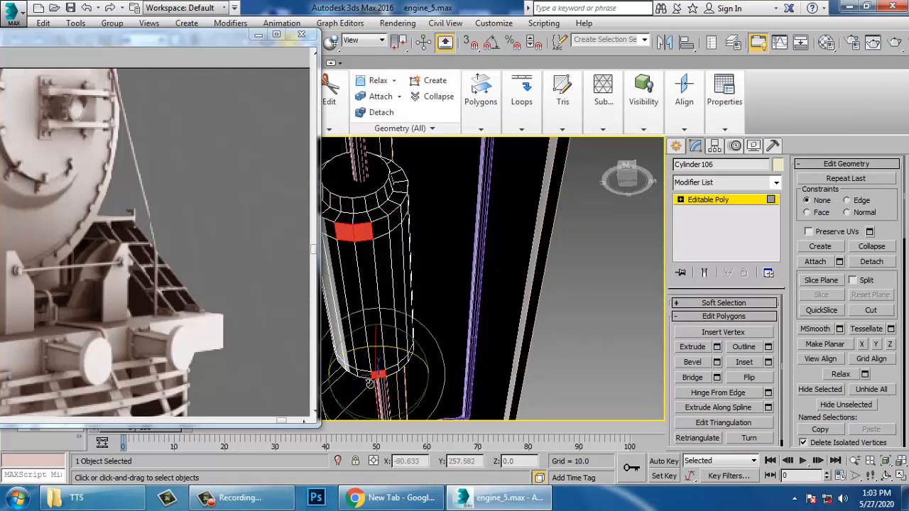
left_click(717, 347)
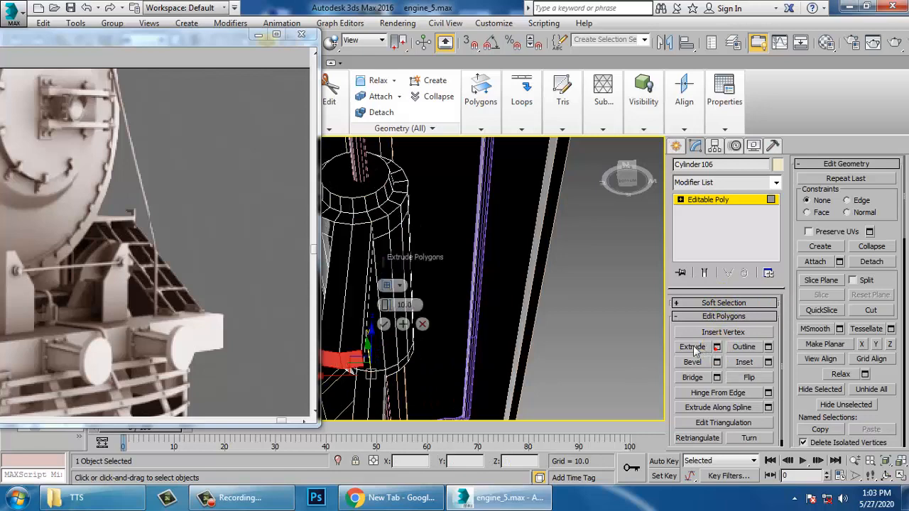
left_click_drag(384, 307, 402, 343)
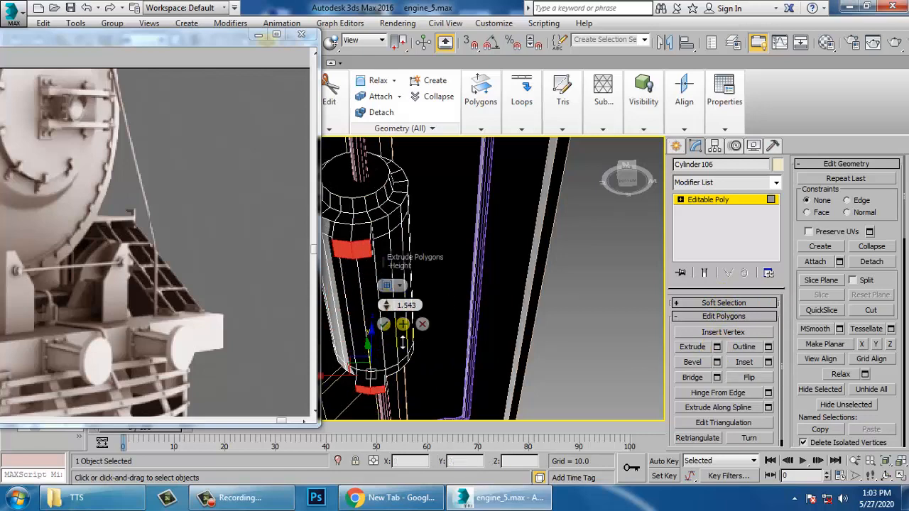
left_click(383, 325)
scroll(429, 313, "up", 10)
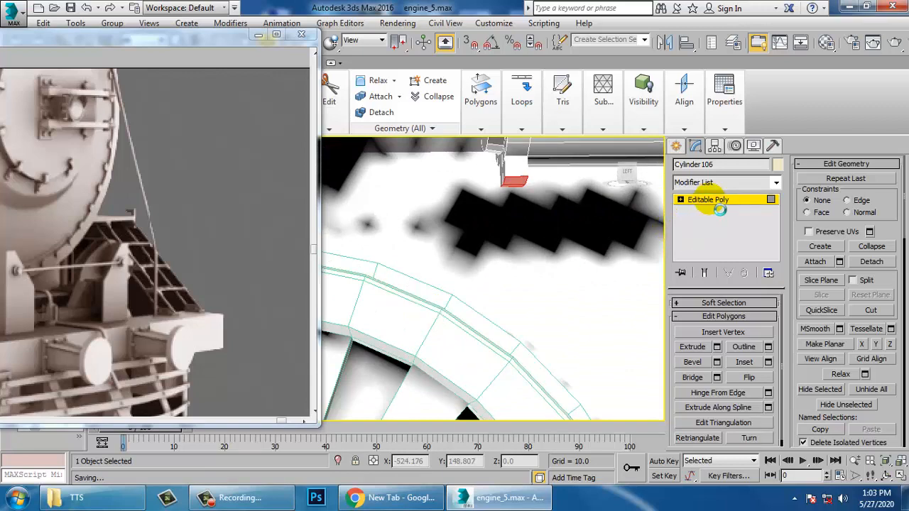
left_click(708, 199)
Step: Examine the pipes and linkage above the driving wheels in the reference image and compare them with the model's side
scroll(497, 242, "down", 6)
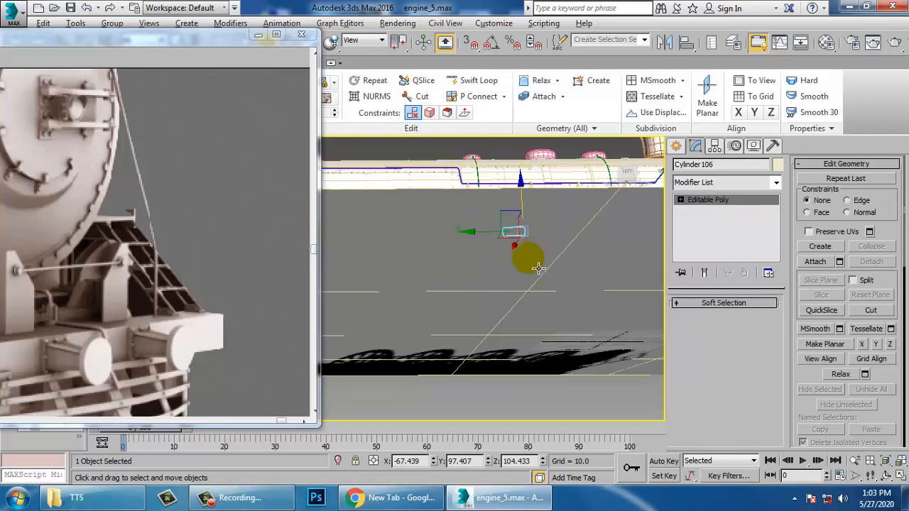
middle_click_drag(524, 304, 530, 317)
left_click_drag(109, 42, 686, 12)
middle_click_drag(576, 177, 677, 181)
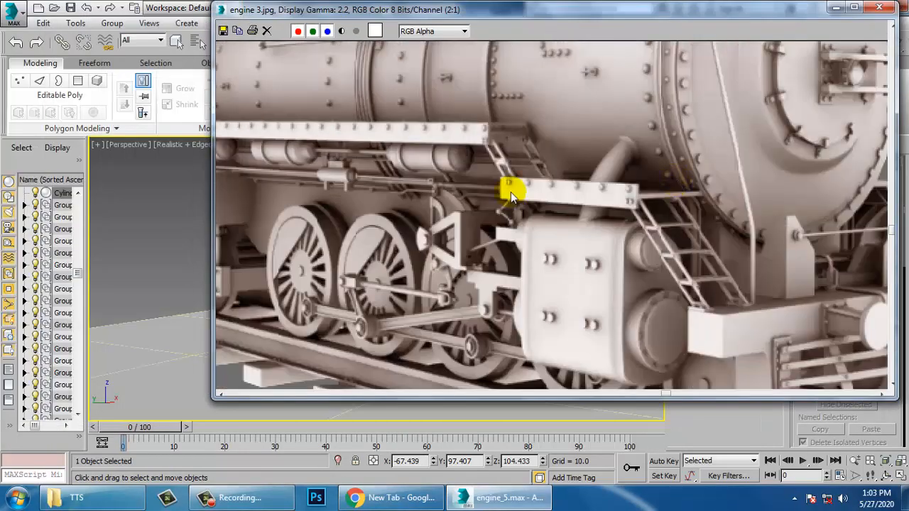
left_click_drag(552, 10, 2, 21)
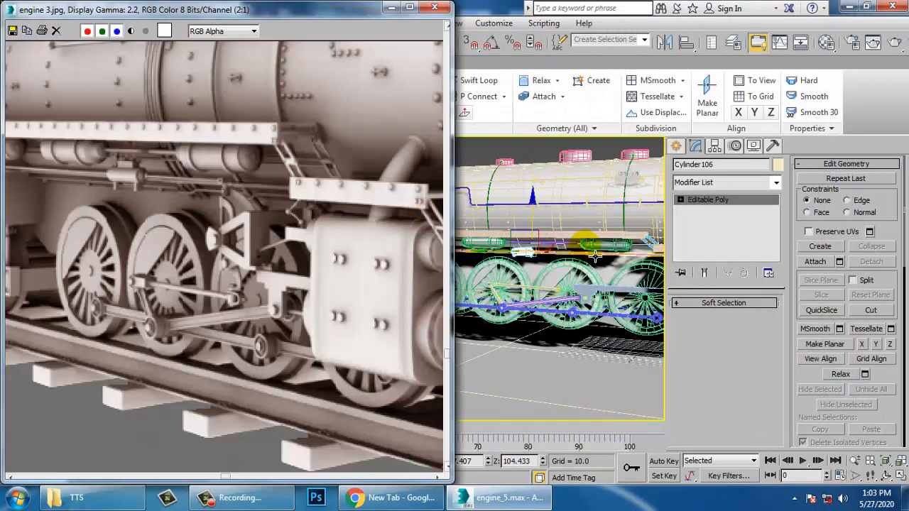
left_click(574, 246)
scroll(575, 249, "up", 5)
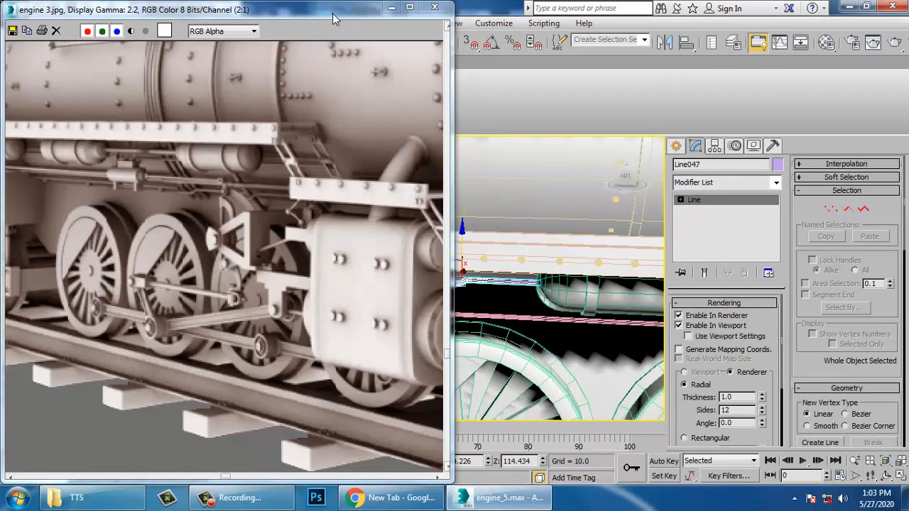
left_click_drag(333, 18, 165, 23)
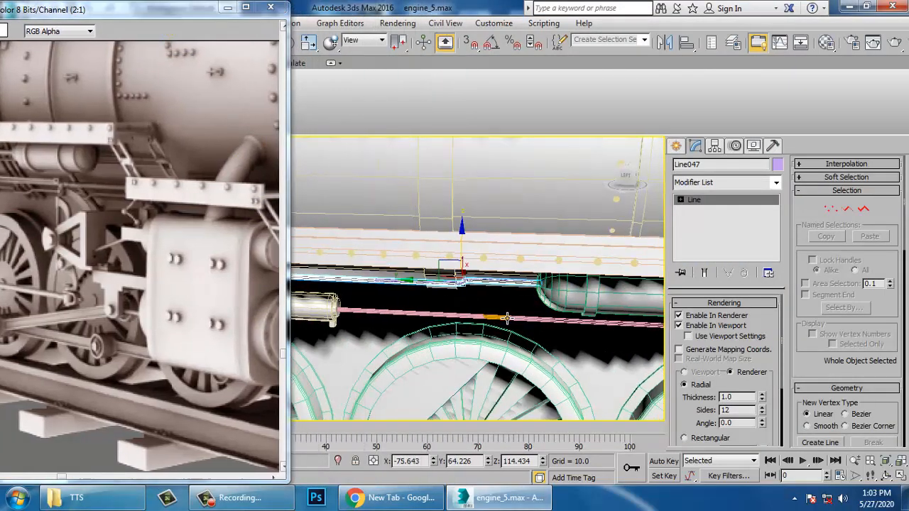
Step: Try to convert the long pipe spline under the air tanks to an Editable Poly and select its edges
left_click_drag(581, 354, 576, 337, "alt")
middle_click_drag(576, 337, 590, 341, "alt")
left_click(587, 330)
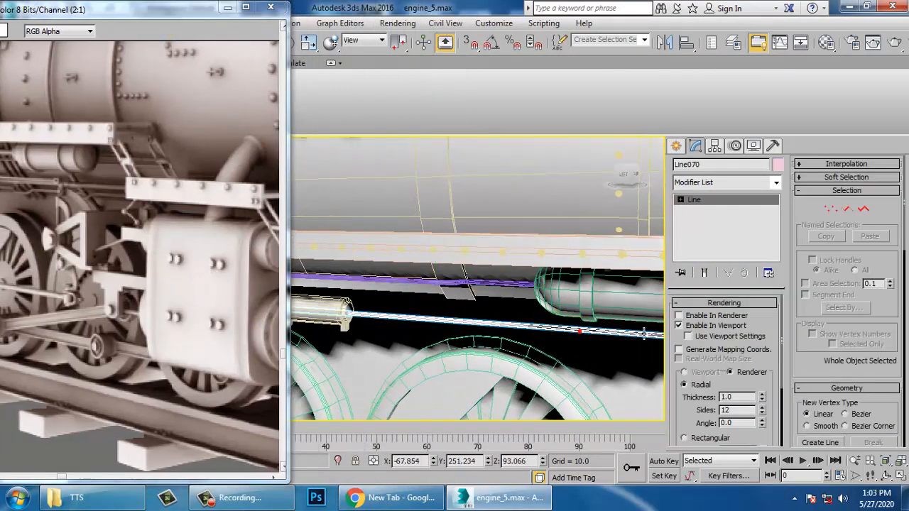
middle_click_drag(644, 333, 545, 304, "alt")
scroll(545, 304, "up", 3)
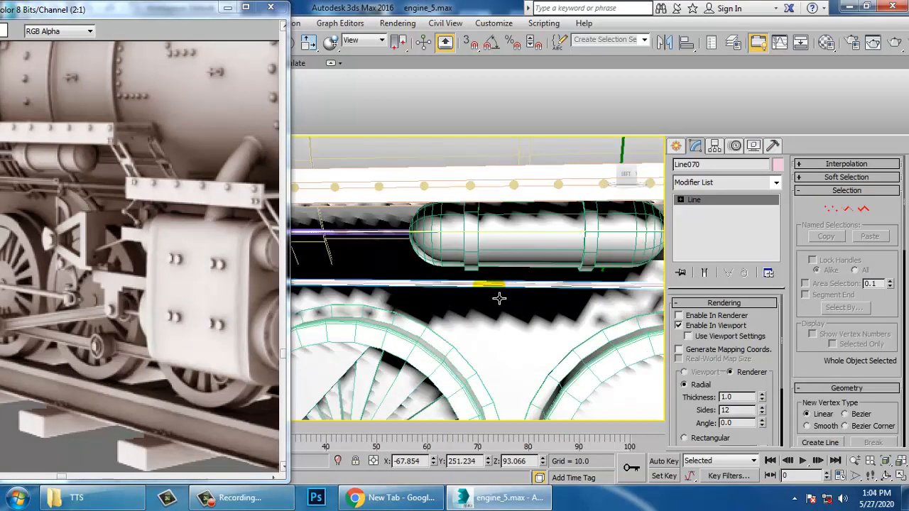
right_click(490, 286)
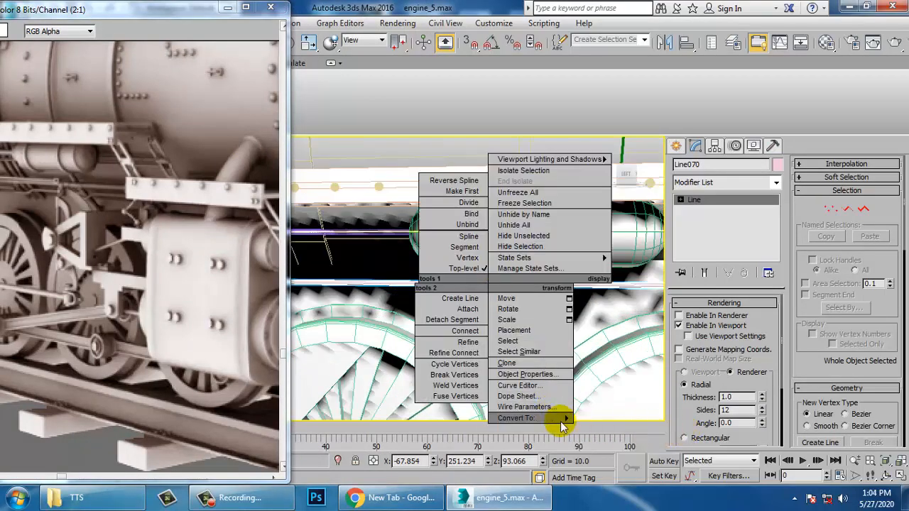
mouse_move(562, 424)
left_click(625, 459)
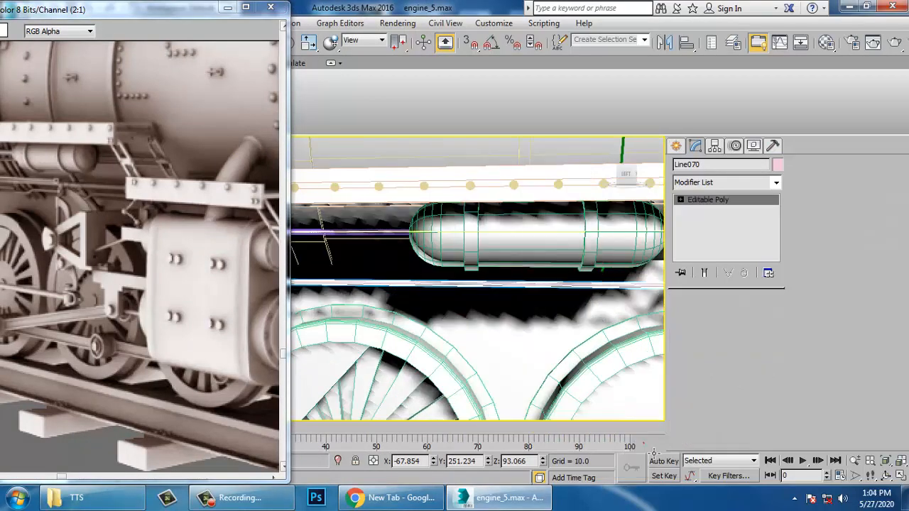
left_click(679, 199)
left_click(703, 221)
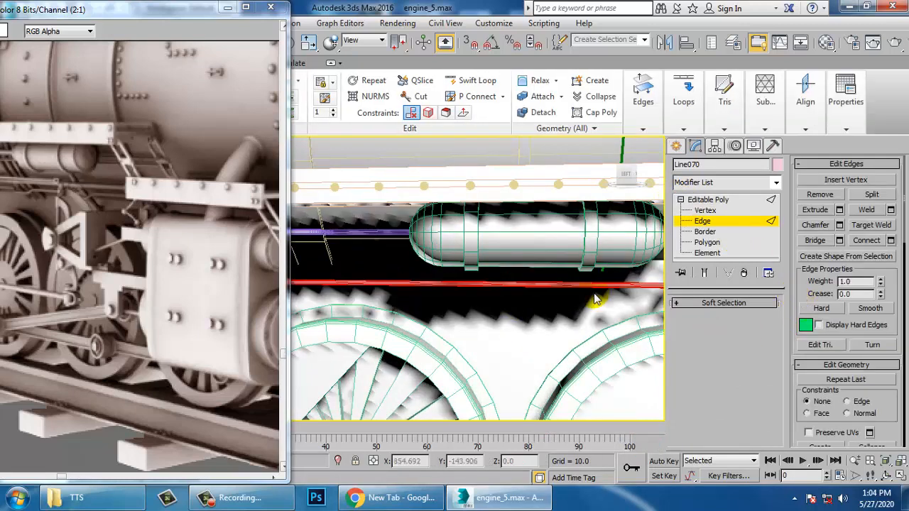
key("ctrl+z")
key("ctrl+z")
key("ctrl+z")
Step: Compare the linkage frame beside the driving wheels in the reference image with the model in the Left view
middle_click_drag(405, 326, 473, 305)
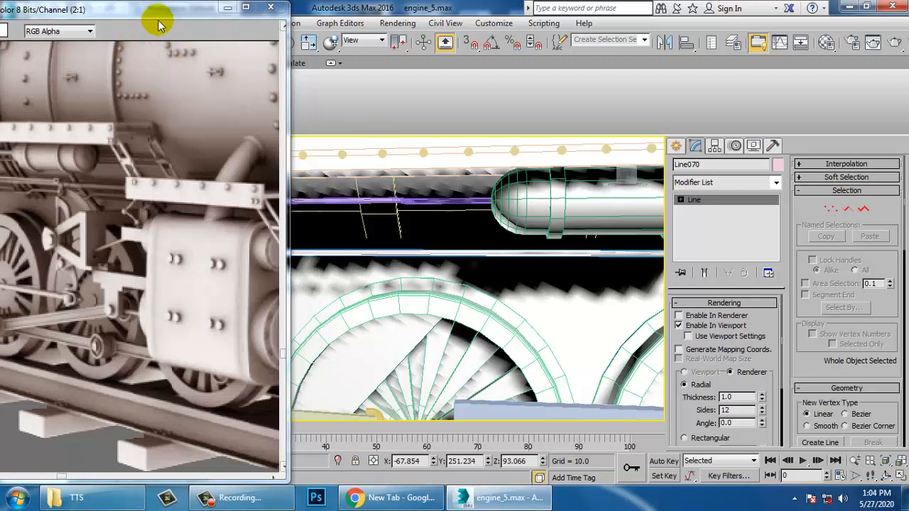
left_click_drag(213, 10, 377, 11)
left_click(567, 267)
key("alt+w")
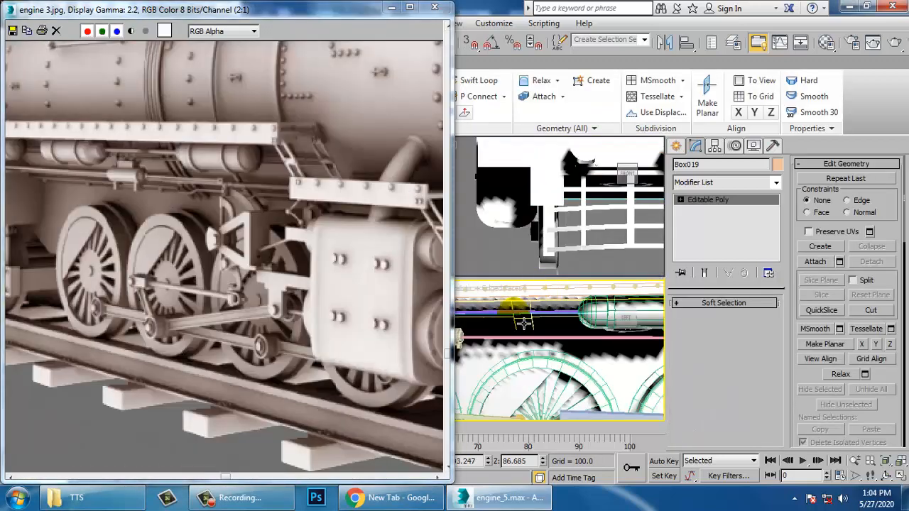
left_click_drag(316, 9, 25, 9)
left_click(202, 364)
key("alt+w")
middle_click_drag(414, 340, 235, 349)
middle_click_drag(333, 315, 185, 320)
scroll(496, 298, "up", 3)
middle_click_drag(496, 298, 535, 294)
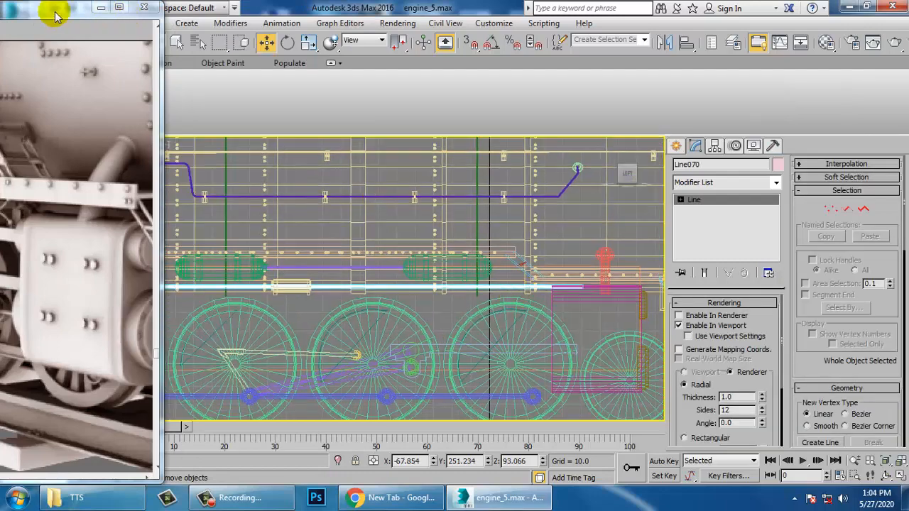
left_click_drag(56, 10, 310, 9)
middle_click_drag(571, 277, 612, 268)
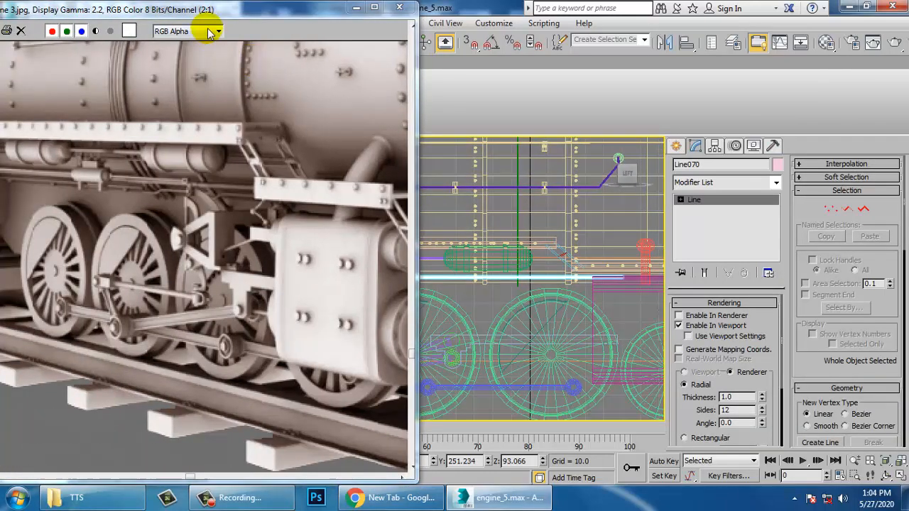
left_click_drag(228, 9, 115, 9)
Step: Draw a closed triangular spline with the Line tool over the middle driving wheel in the Left view, its tip pointing rearward
left_click(678, 146)
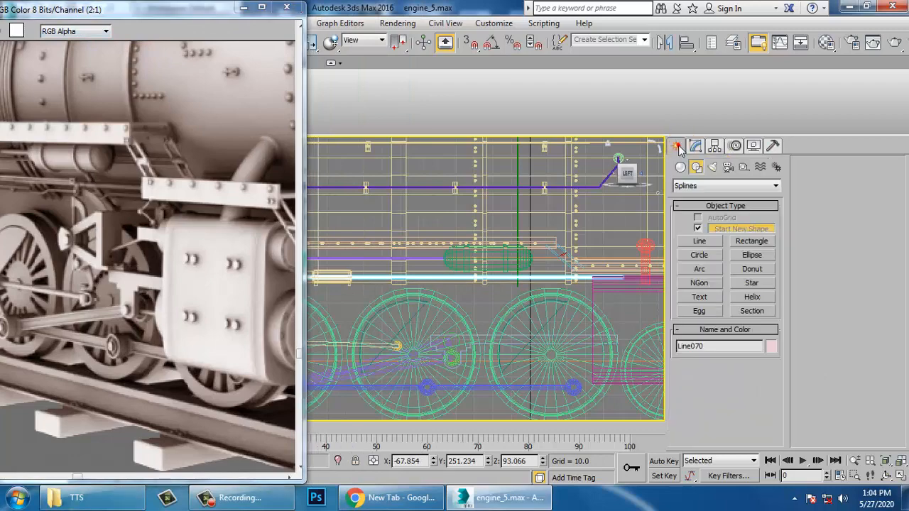
left_click(713, 242)
middle_click_drag(547, 292, 469, 277)
middle_click_drag(498, 362, 536, 371)
scroll(479, 375, "up", 2)
middle_click_drag(435, 356, 522, 359)
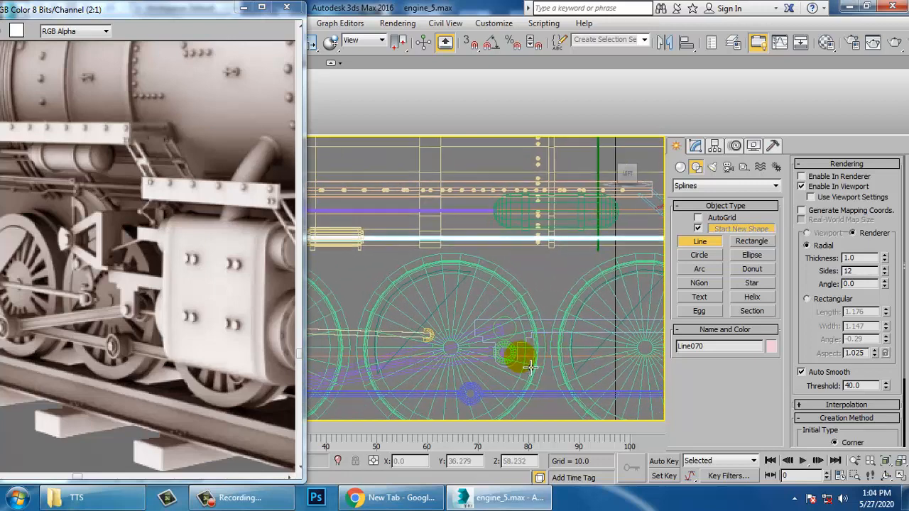
left_click(454, 295)
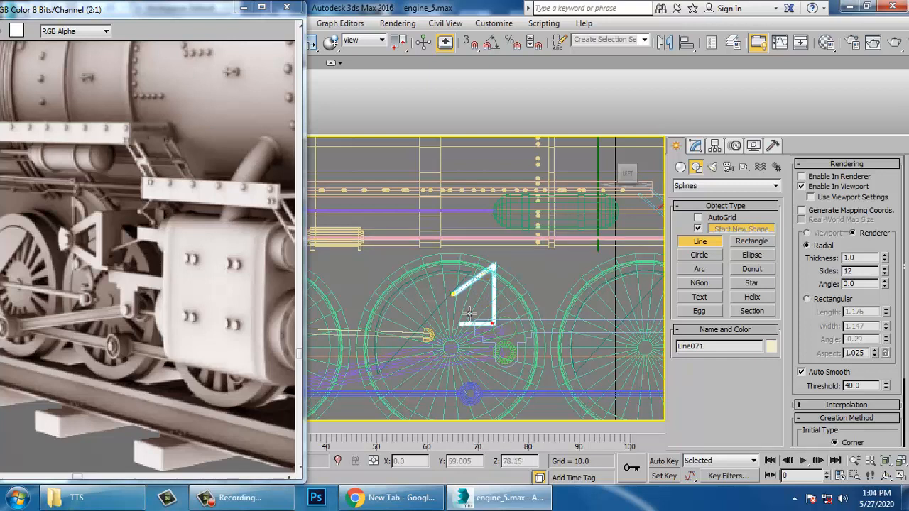
left_click(458, 295)
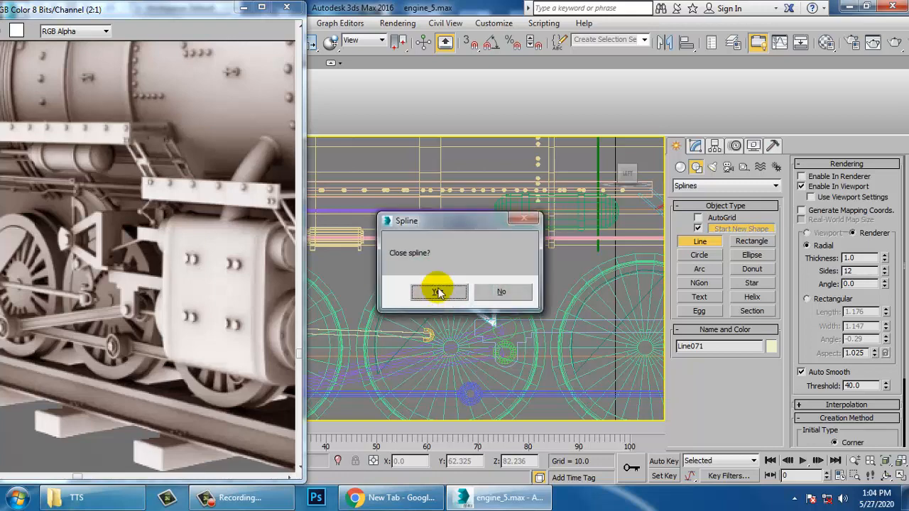
left_click(442, 293)
right_click(514, 313)
Step: Scale the triangle slightly smaller and position it over the middle driving wheel at Y 59.769 and Z 80.597
left_click_drag(535, 296, 516, 310)
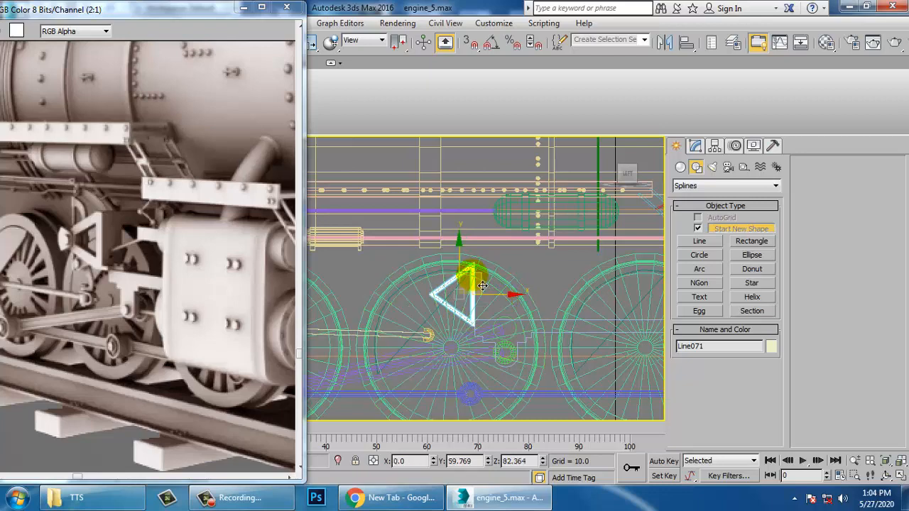
key("r")
key("w")
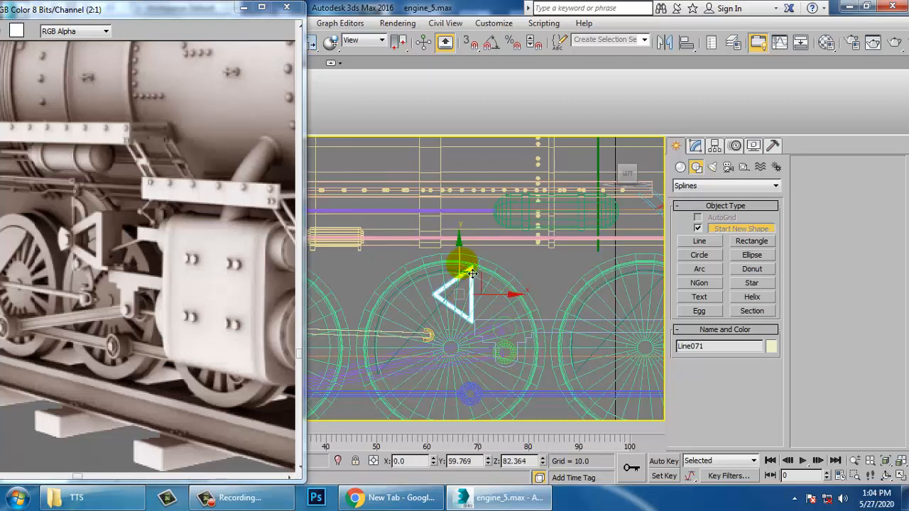
left_click_drag(469, 267, 470, 272)
Step: Move the triangle sideways out of the boiler to X -72.368, beside the piston linkage at the wheels
key("alt+w")
right_click(544, 341)
key("z")
key("alt+w")
middle_click_drag(544, 341, 445, 349, "alt")
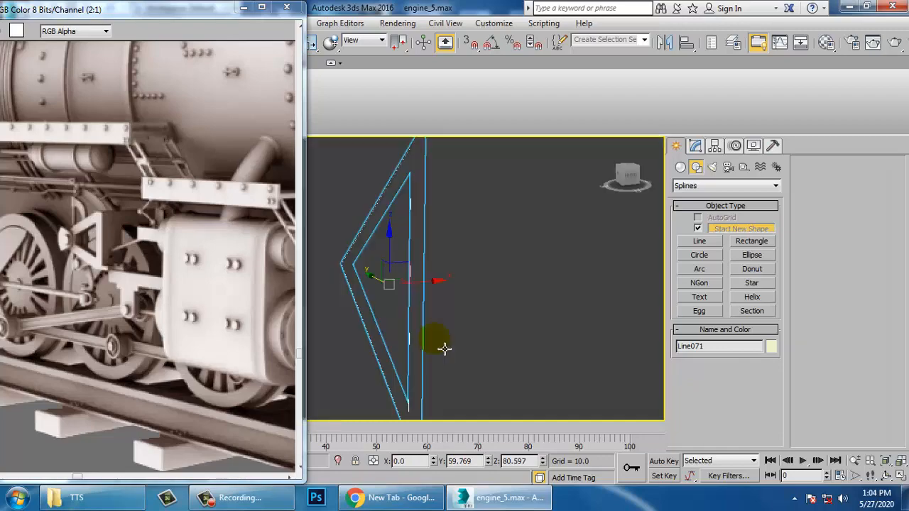
scroll(458, 339, "down", 5)
left_click_drag(470, 312, 317, 324)
scroll(467, 341, "down", 6)
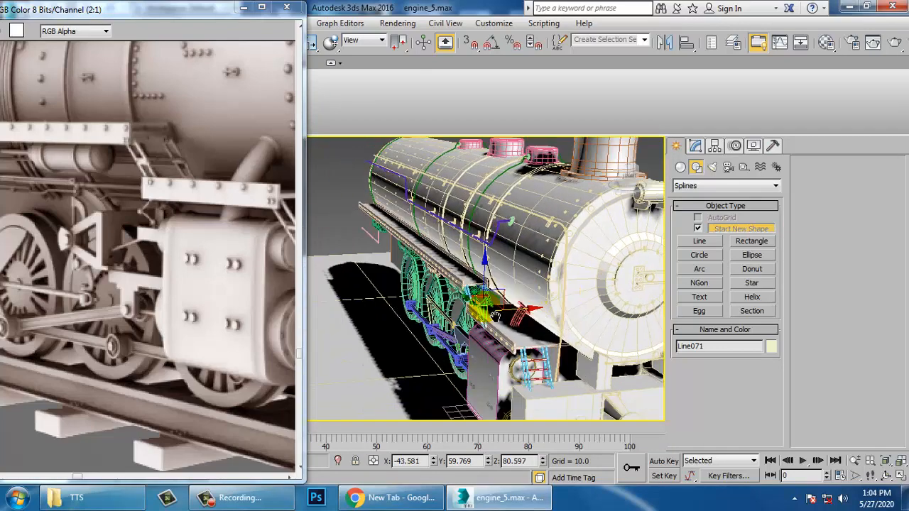
scroll(510, 324, "up", 4)
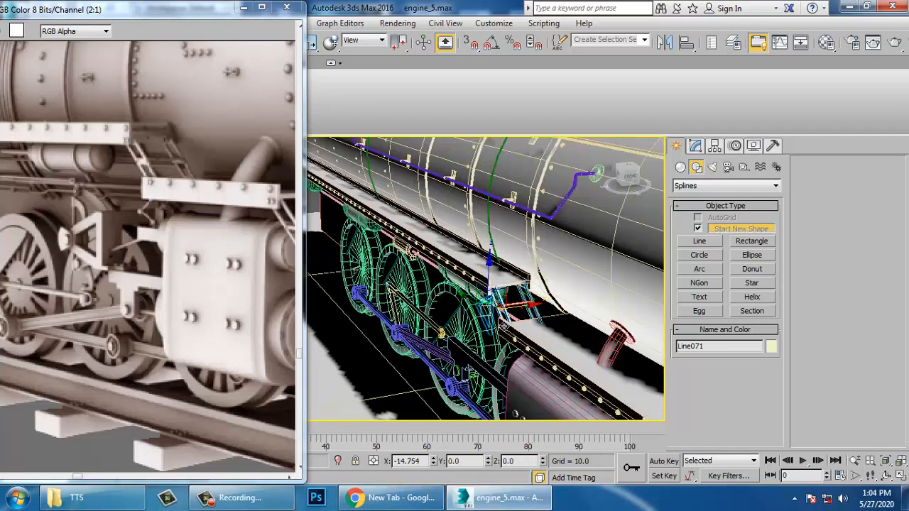
key("z")
middle_click_drag(484, 329, 549, 313, "alt")
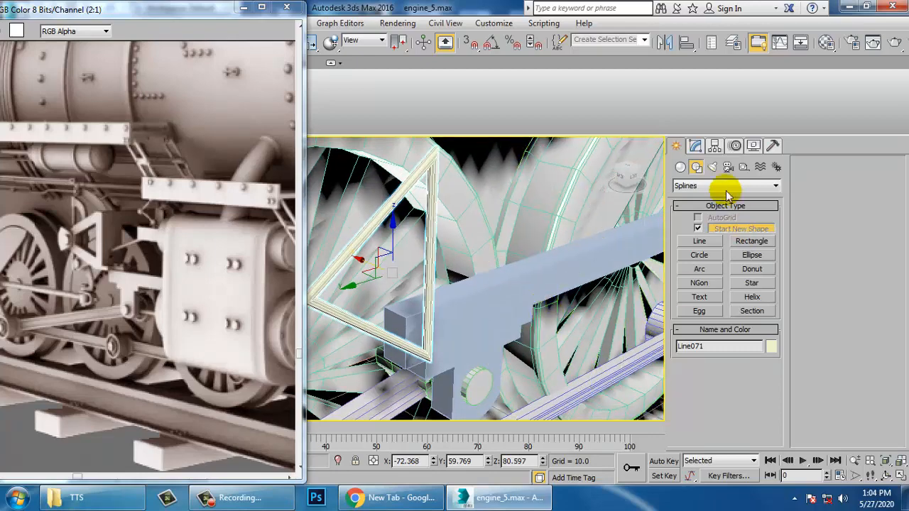
Step: Give the triangle spline a rectangular cross-section with length 3.14 and width 2.318
left_click(695, 144)
scroll(700, 409, "down", 2)
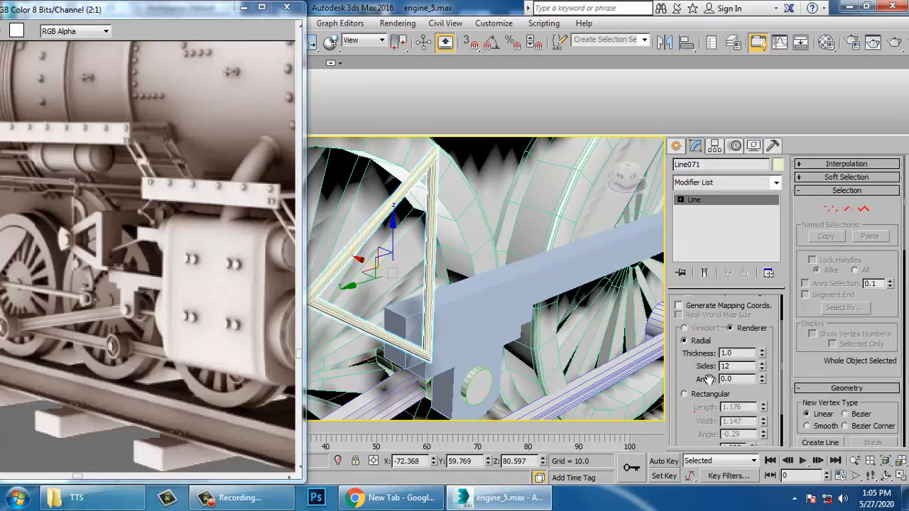
left_click(685, 393)
middle_click_drag(485, 326, 522, 315, "alt")
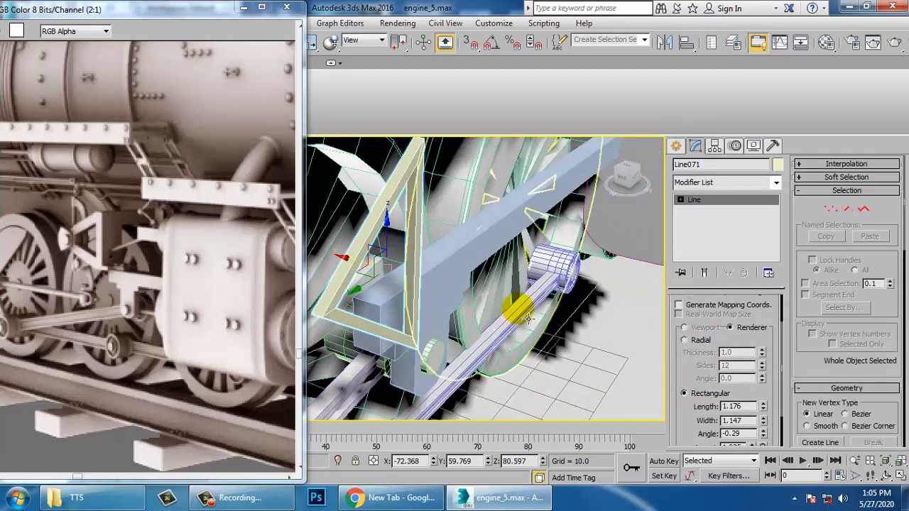
left_click_drag(763, 407, 745, 292)
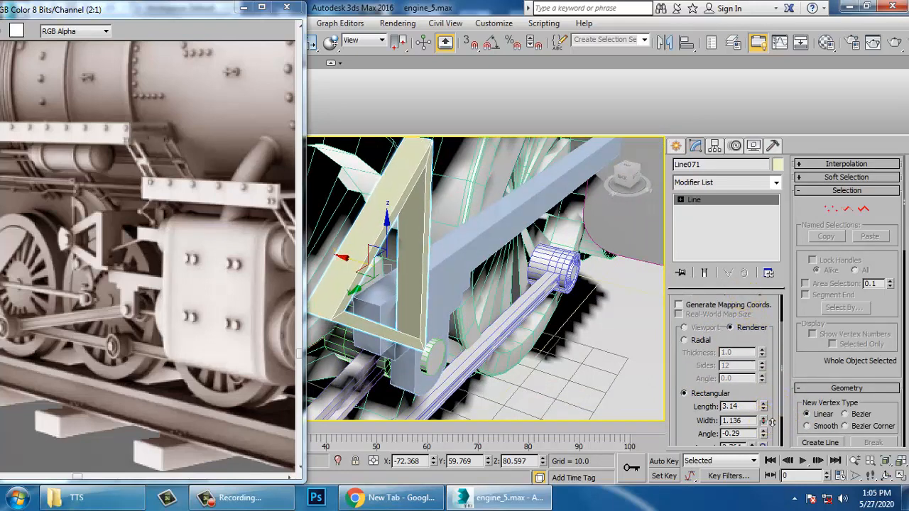
left_click_drag(772, 422, 773, 362)
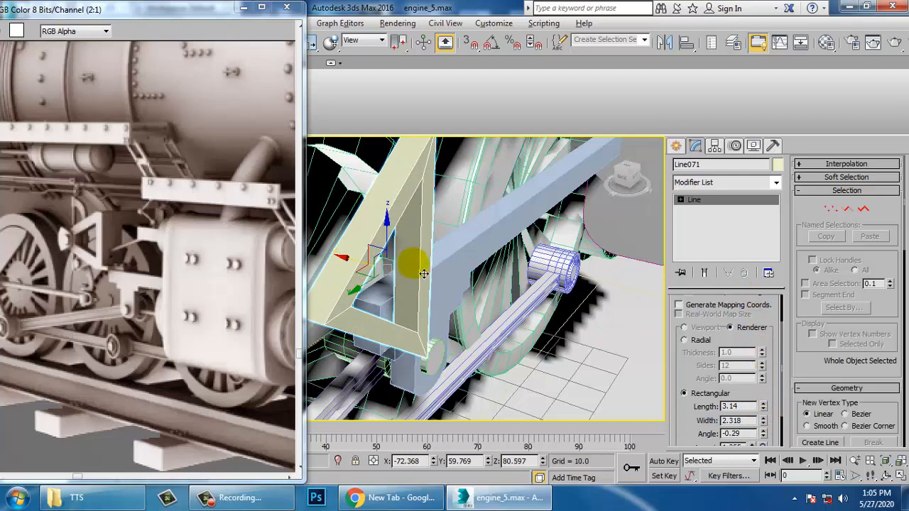
Step: Set the triangle's rectangular cross-section to length 4.961 and width 2.318, and move it sideways to X -66.042
middle_click_drag(423, 274, 714, 307, "alt")
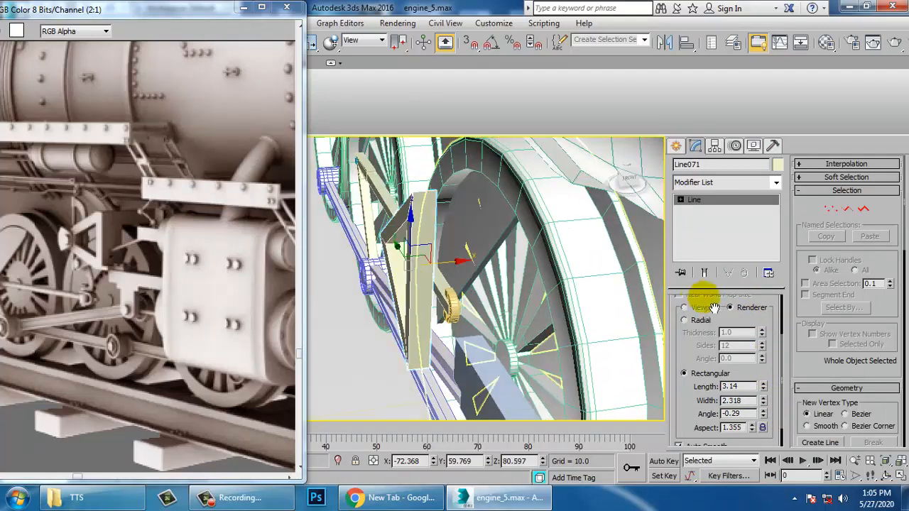
left_click_drag(763, 401, 763, 402)
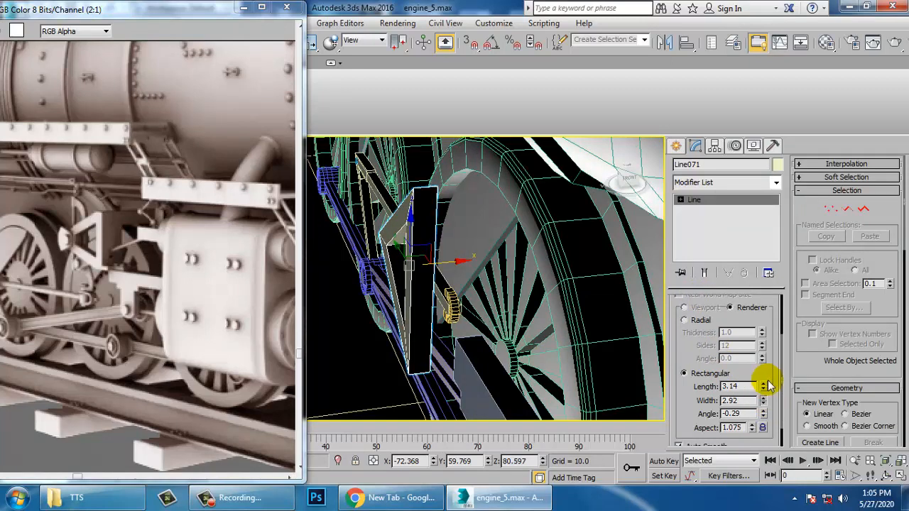
left_click_drag(769, 362, 725, 338)
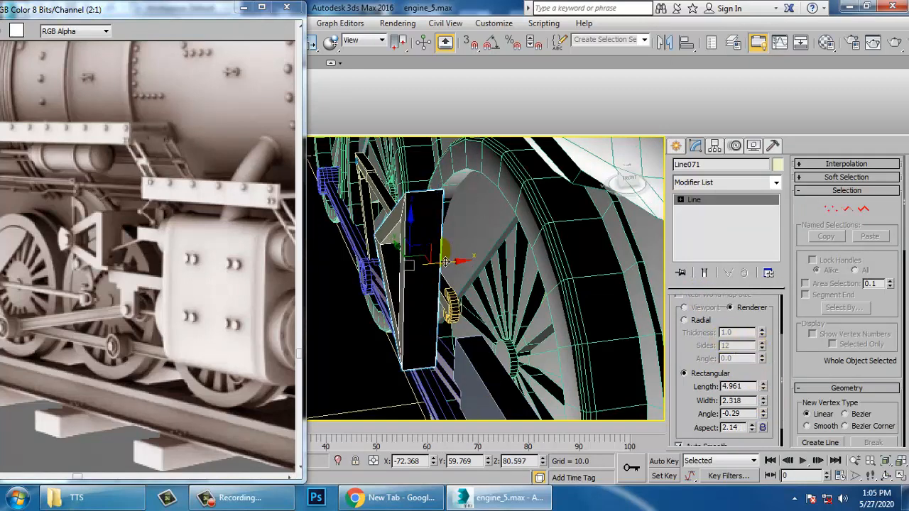
middle_click_drag(447, 254, 500, 256, "alt")
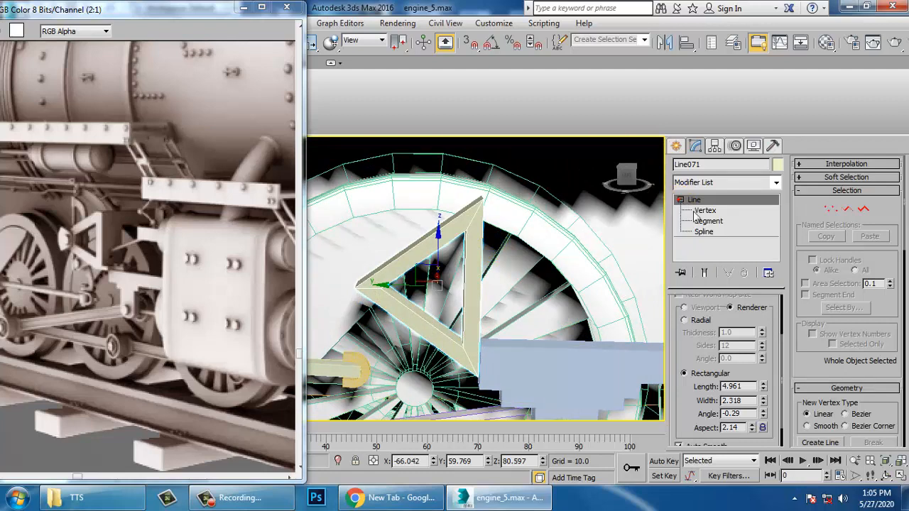
Step: Compact the triangle's vertices: lower the top one about 2.5 units, raise the bottom one to Z 74.646, and move the tip to Y 67.721
left_click(702, 211)
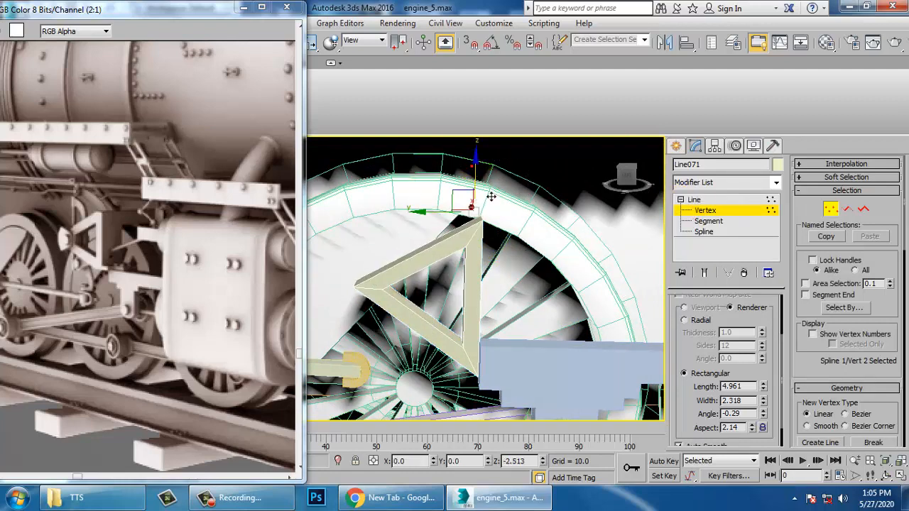
middle_click_drag(480, 237, 453, 355, "alt")
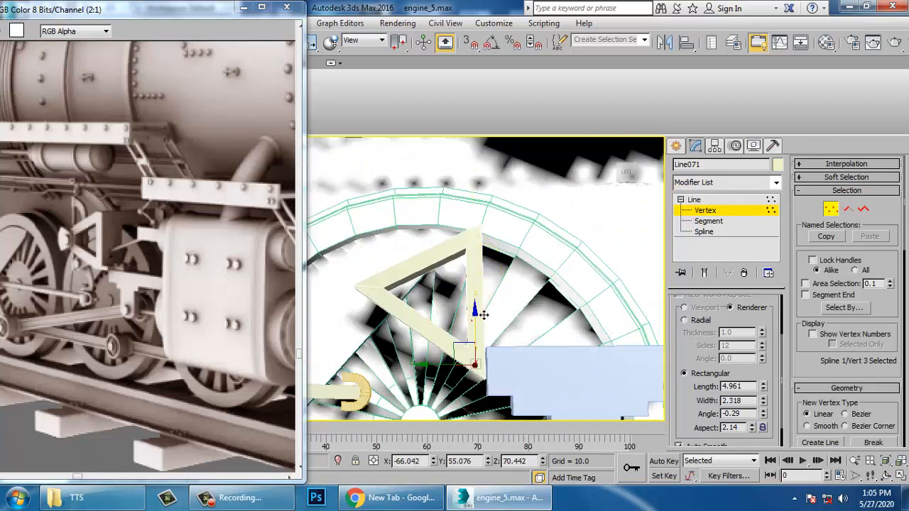
left_click_drag(483, 315, 485, 299)
middle_click_drag(383, 251, 378, 270, "alt")
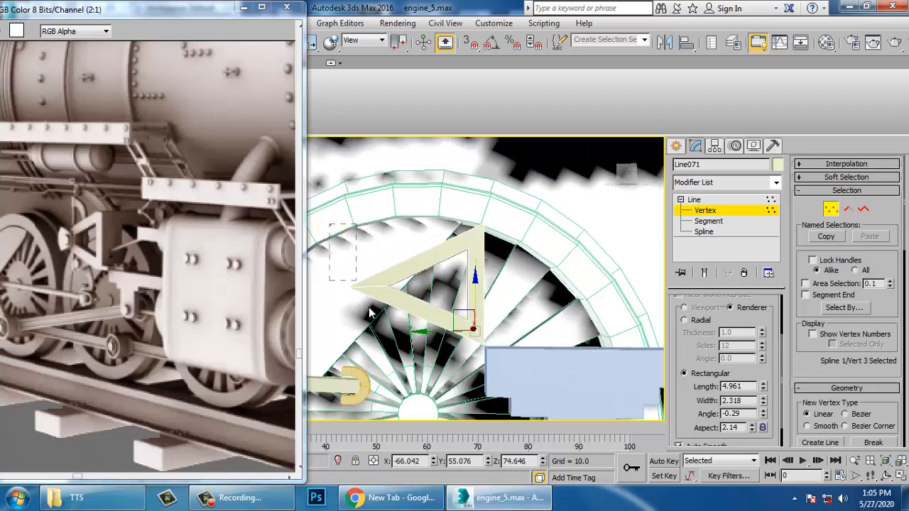
left_click_drag(332, 298, 355, 297)
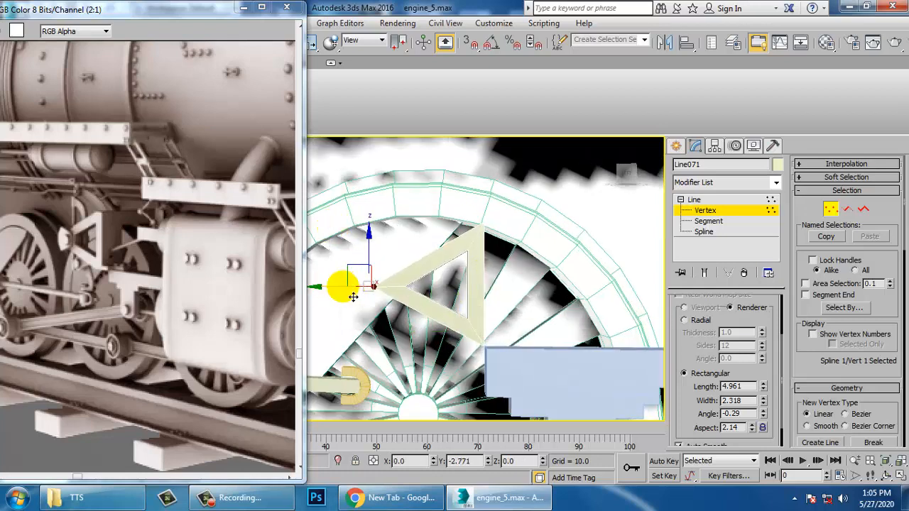
middle_click_drag(341, 287, 664, 273, "alt")
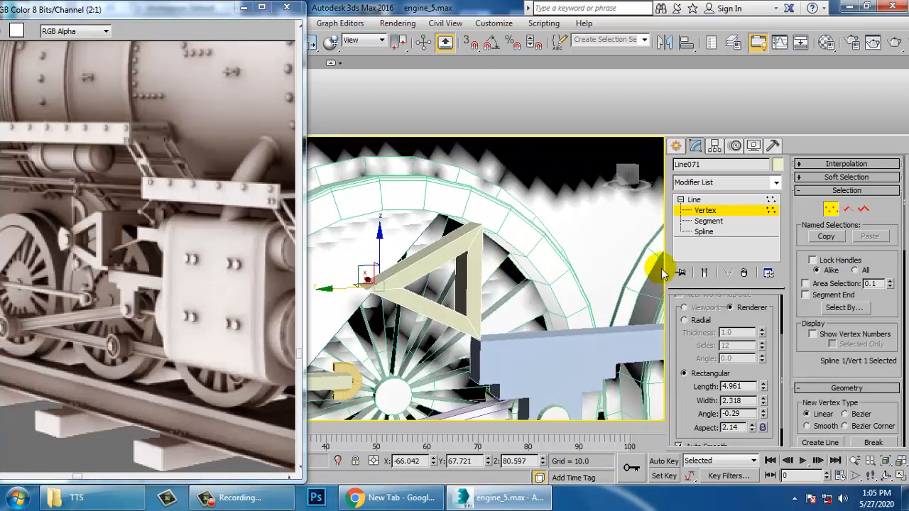
left_click(704, 200)
mouse_move(459, 298)
middle_mouse_down("alt")
mouse_move(499, 309)
mouse_move(462, 299)
middle_mouse_up("alt")
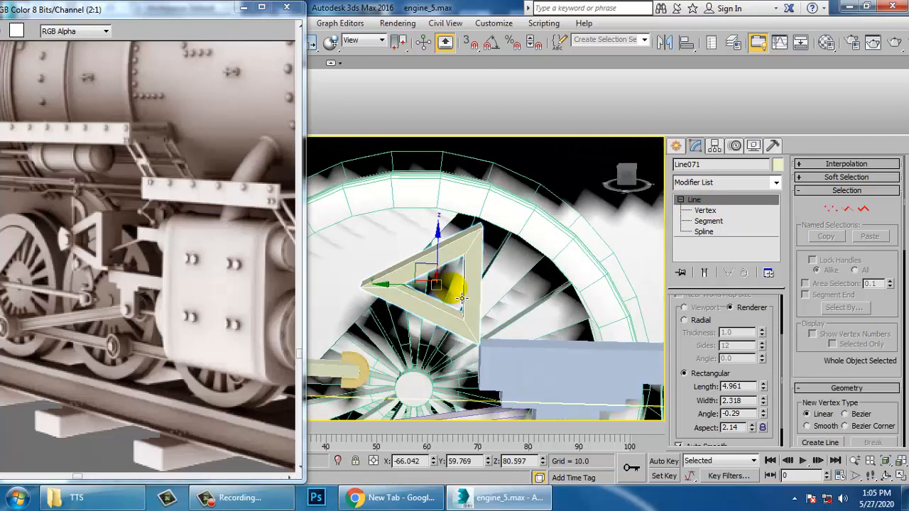
Step: Convert the triangle spline to an Editable Poly
scroll(461, 298, "up", 10)
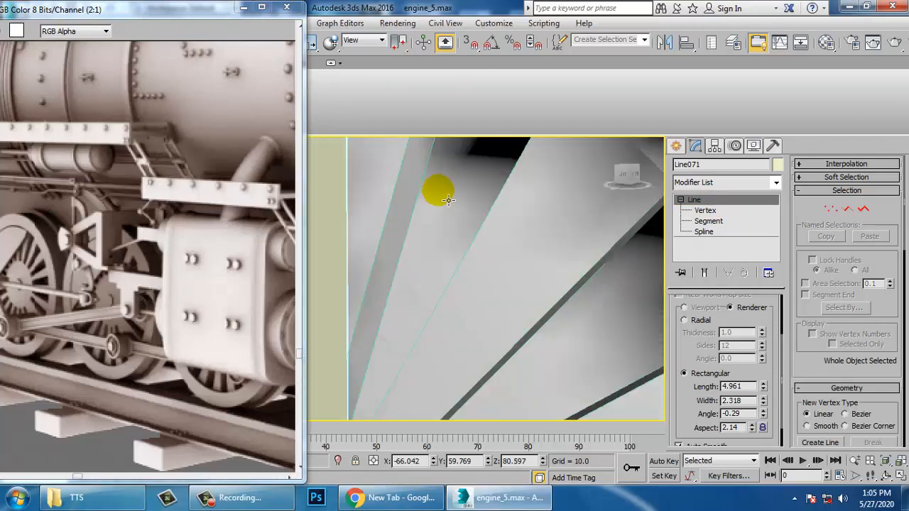
right_click(438, 192)
left_click(456, 245)
scroll(468, 257, "down", 10)
scroll(470, 256, "up", 5)
right_click(467, 201)
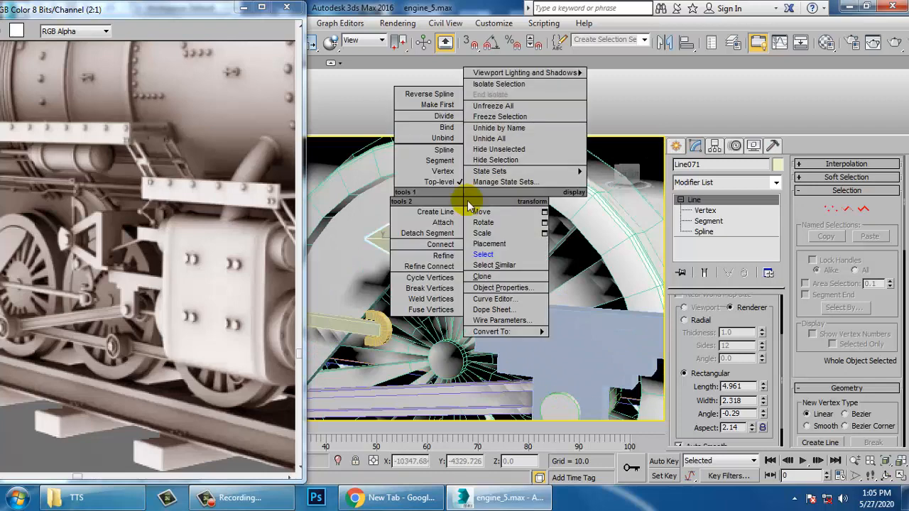
left_click(515, 222)
right_click(464, 191)
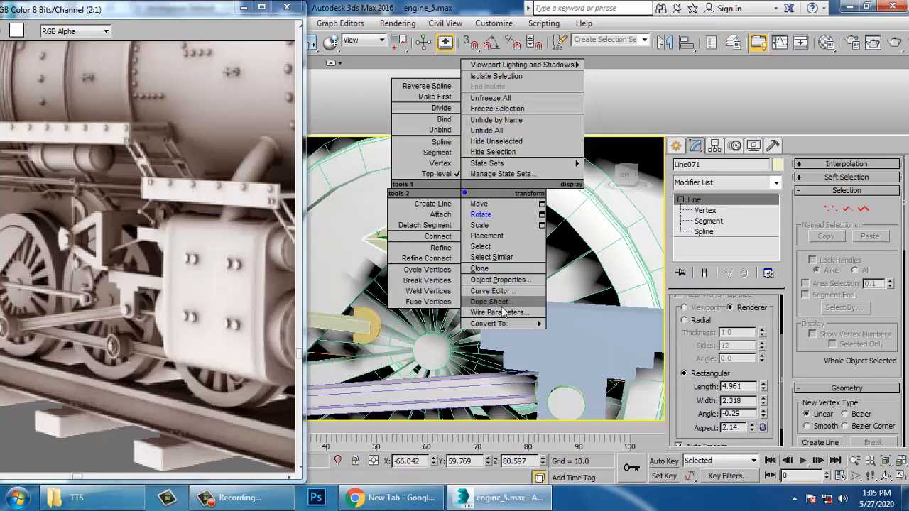
left_click(589, 344)
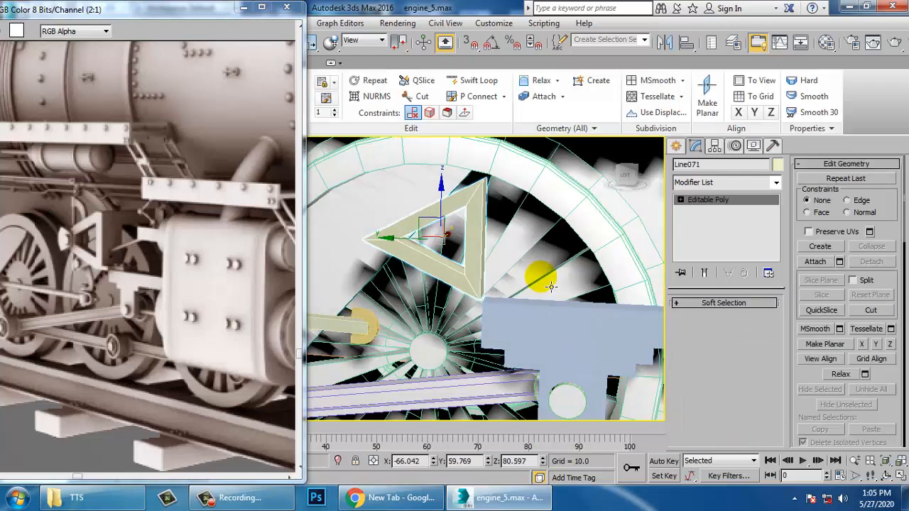
Step: Select the faces lining the inside of the triangular frame's opening and inset them as a group
key("4")
middle_click_drag(489, 261, 425, 286, "alt")
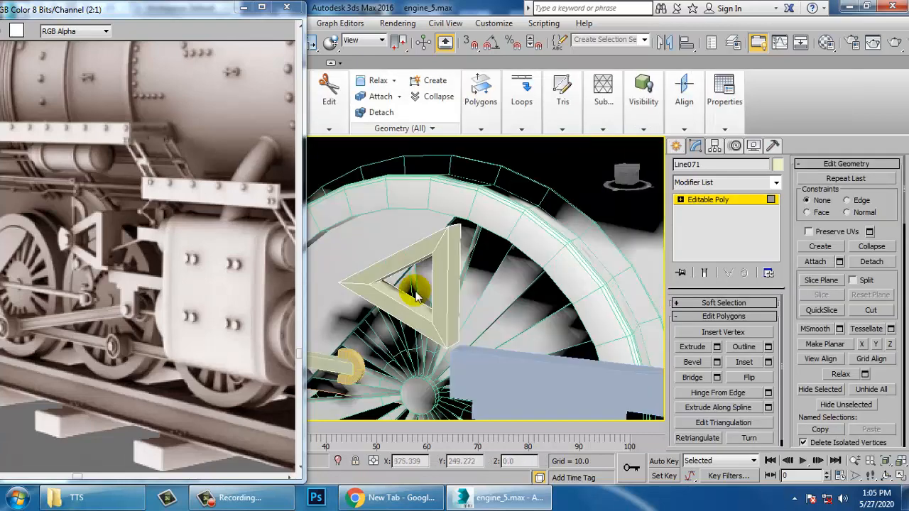
left_click(416, 295)
middle_click_drag(527, 293, 397, 272, "alt")
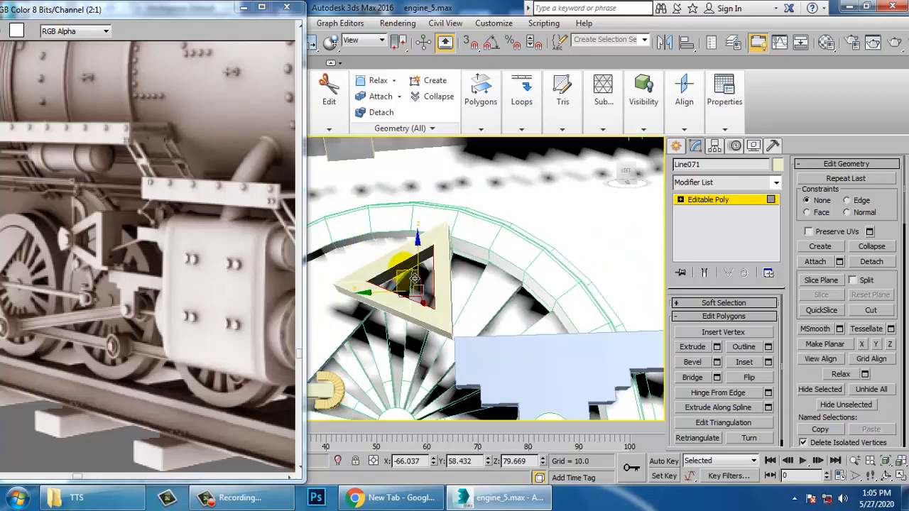
left_click(409, 264, "ctrl")
middle_click_drag(510, 280, 516, 293, "alt")
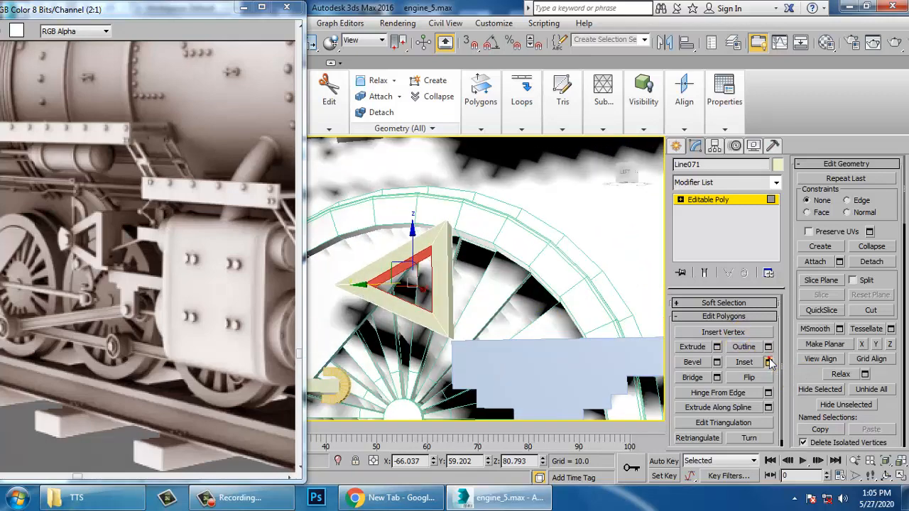
left_click(769, 363)
scroll(446, 239, "up", 5)
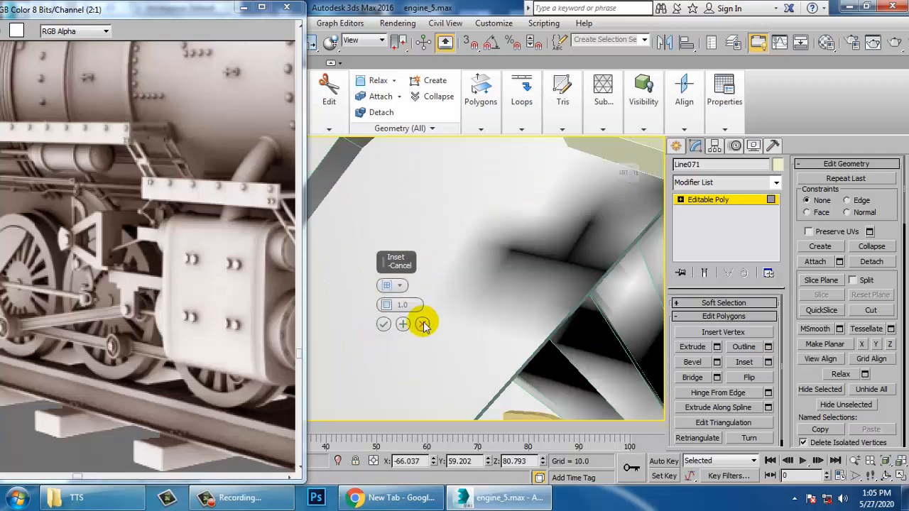
left_click(423, 325)
scroll(488, 254, "down", 5)
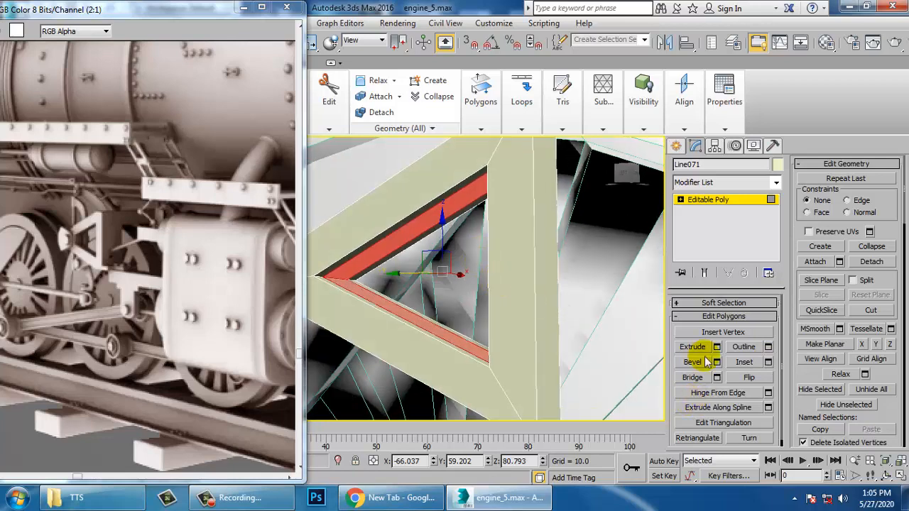
Step: Extrude the inset inner faces by Local Normal into the frame to form a shallow groove
left_click(717, 348)
left_click(401, 285)
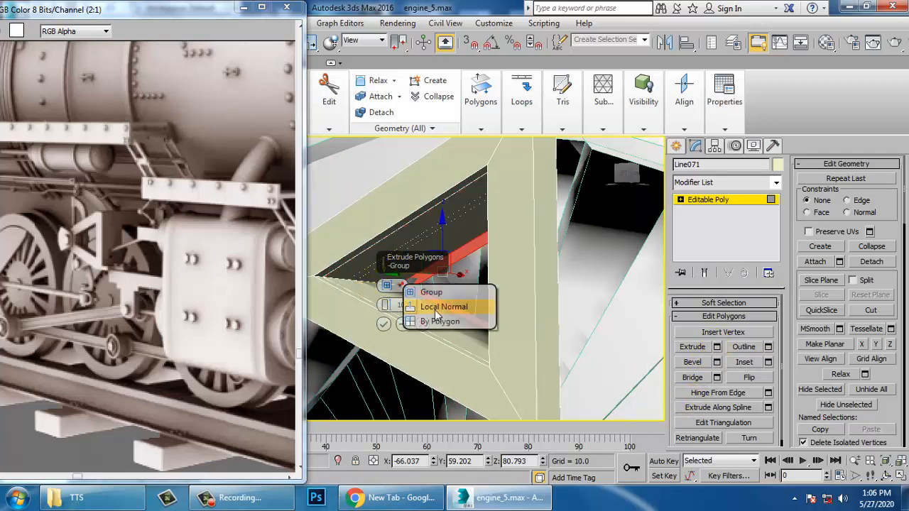
left_click(420, 306)
left_click_drag(389, 309, 413, 355)
left_click(383, 324)
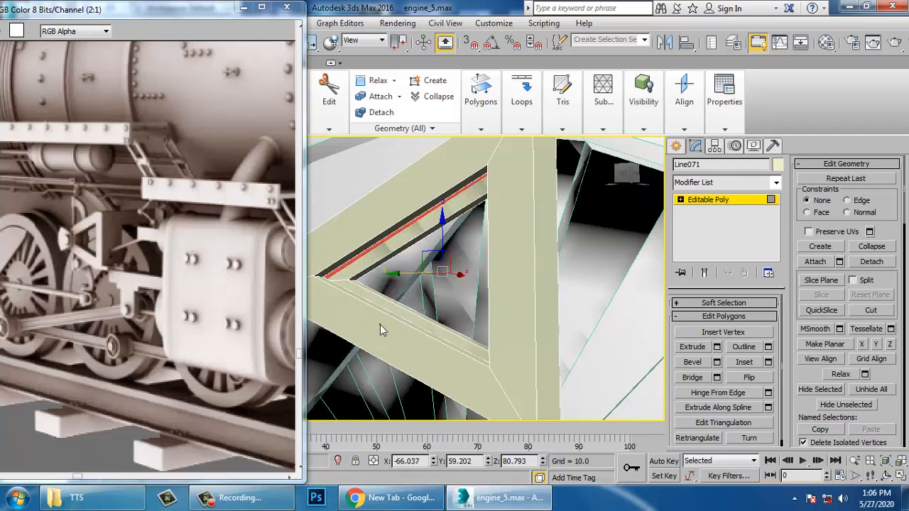
scroll(381, 329, "down", 5)
left_click(701, 201)
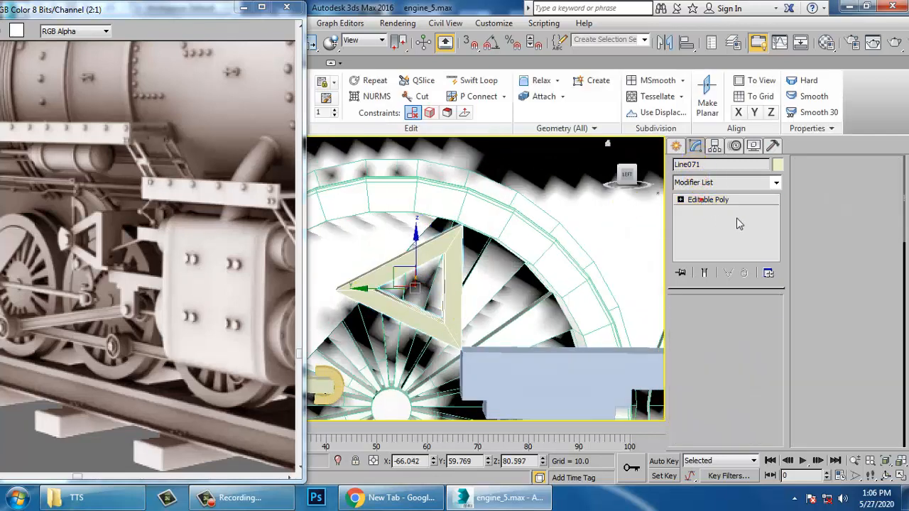
Step: Examine the triangular frame's placement over the middle driving wheel in the Left view
key("alt+w")
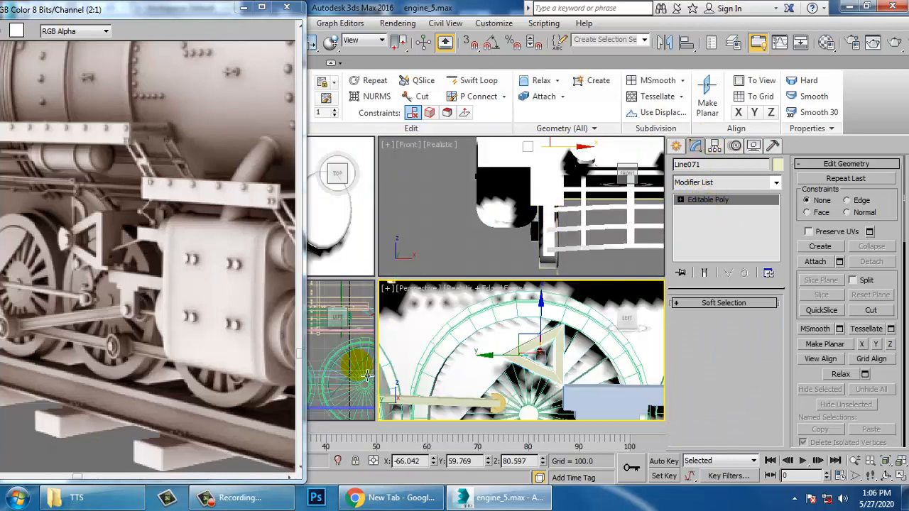
right_click(332, 380)
key("alt+w")
key("z")
scroll(477, 327, "down", 7)
scroll(497, 333, "up", 3)
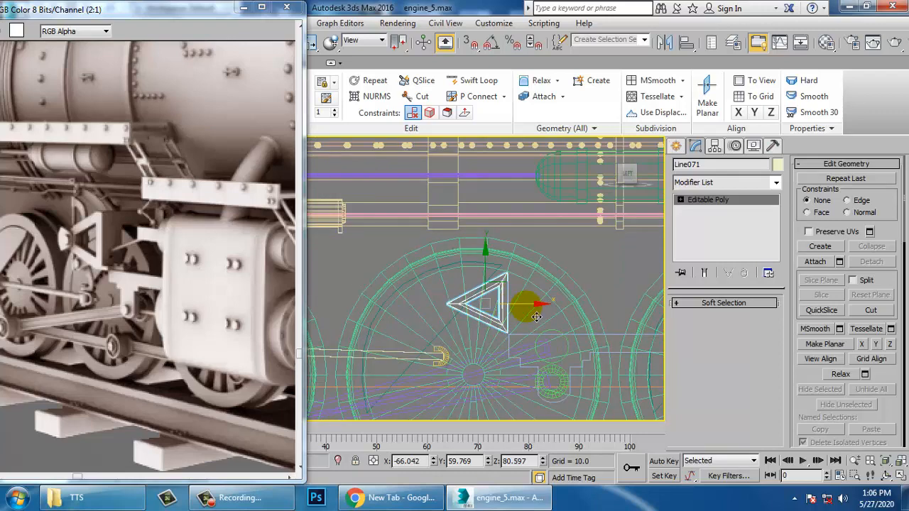
key("alt+w")
right_click(527, 382)
key("alt+w")
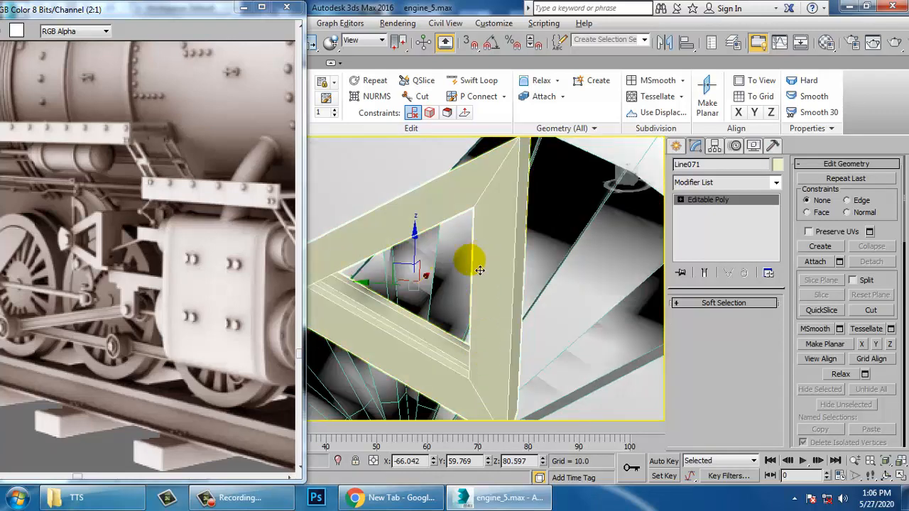
Step: Move the triangular frame to Y 58.91 and add an edge loop close to its bottom corner with Swift Loop
middle_click_drag(480, 271, 494, 274, "alt")
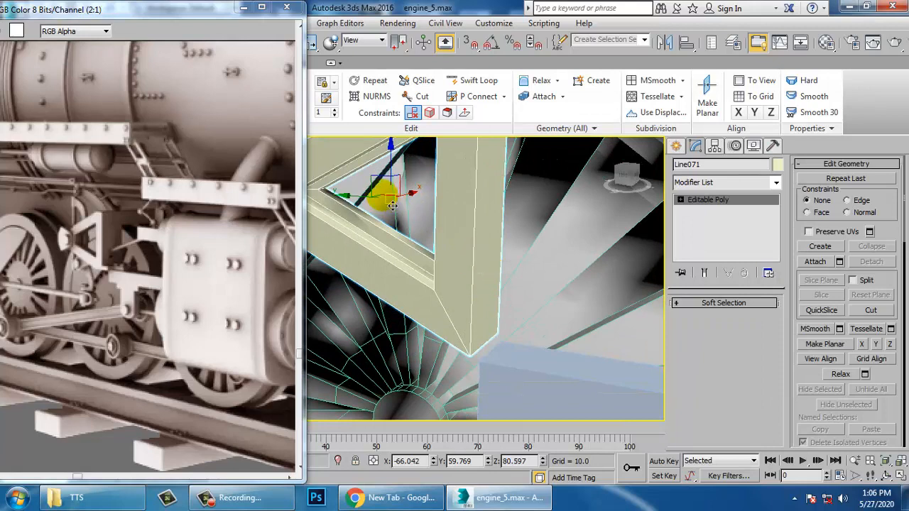
left_click_drag(353, 205, 368, 207)
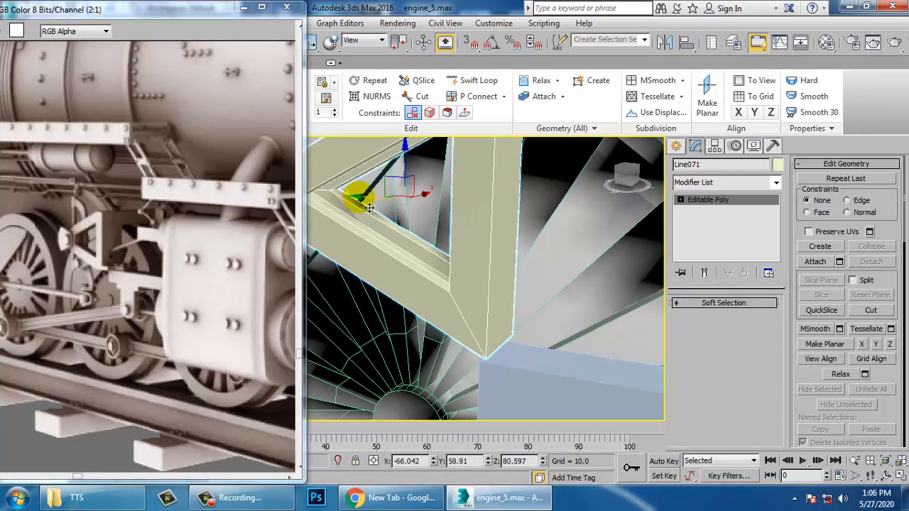
left_click(465, 80)
left_click_drag(476, 356, 489, 344)
right_click(609, 300)
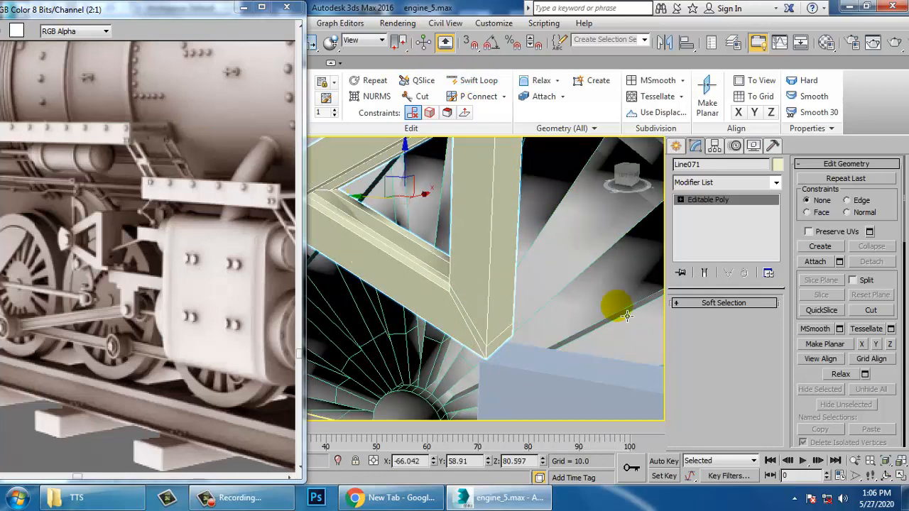
Step: Extrude the small face at the frame's bottom corner about 3.1 units over the blue block, and lower the frame to Z 80.312
key("4")
left_click(491, 353)
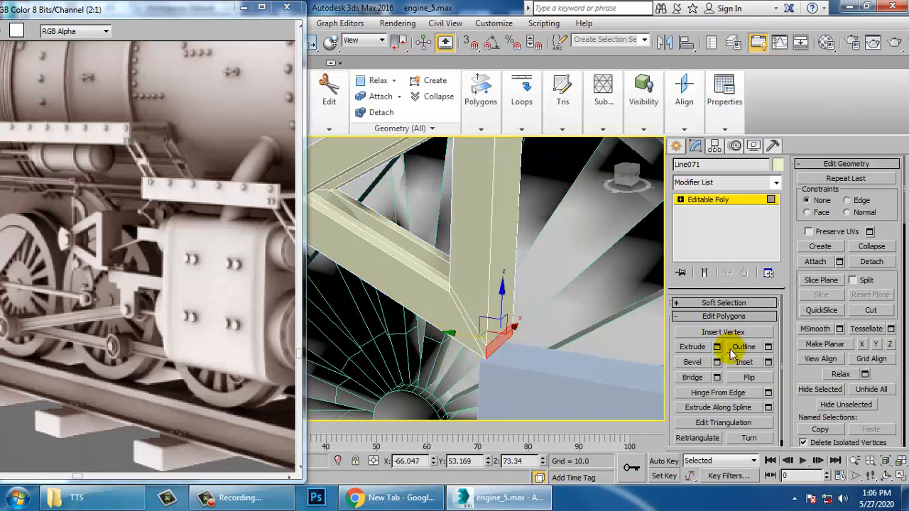
left_click(718, 347)
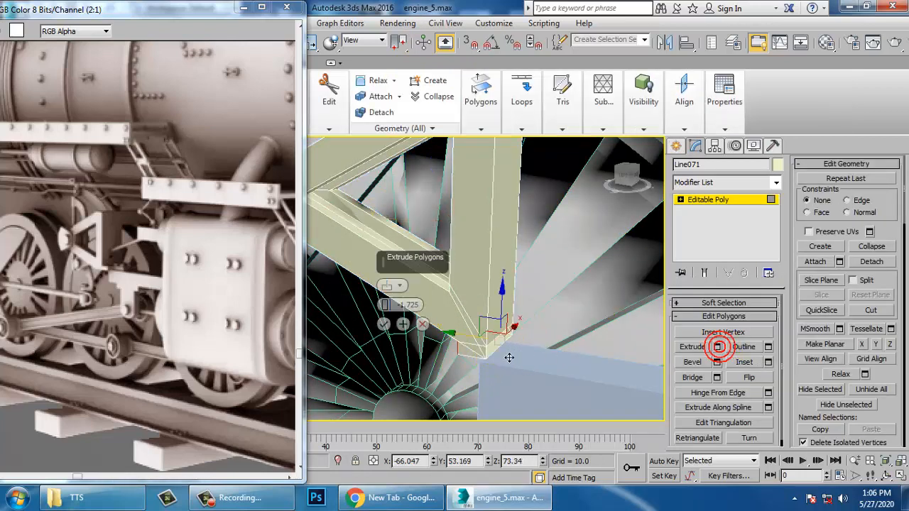
left_click_drag(387, 307, 388, 291)
left_click(384, 324)
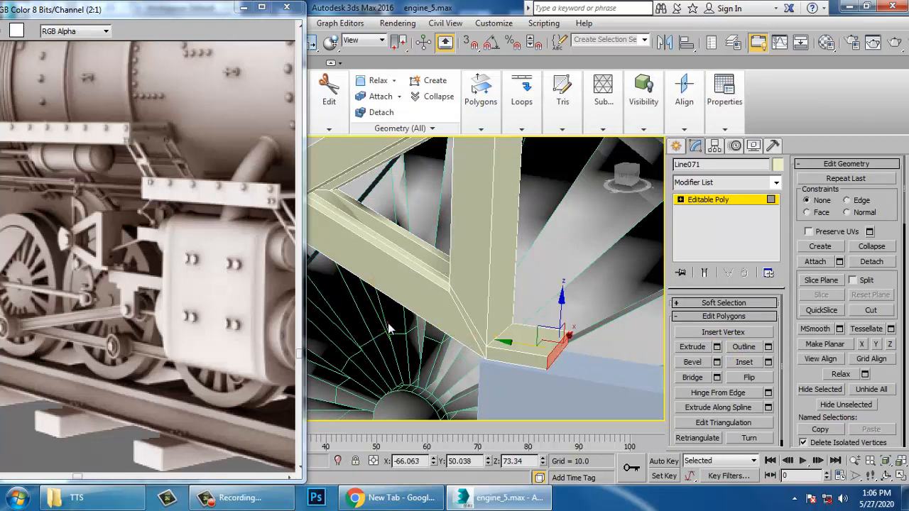
left_click(705, 201)
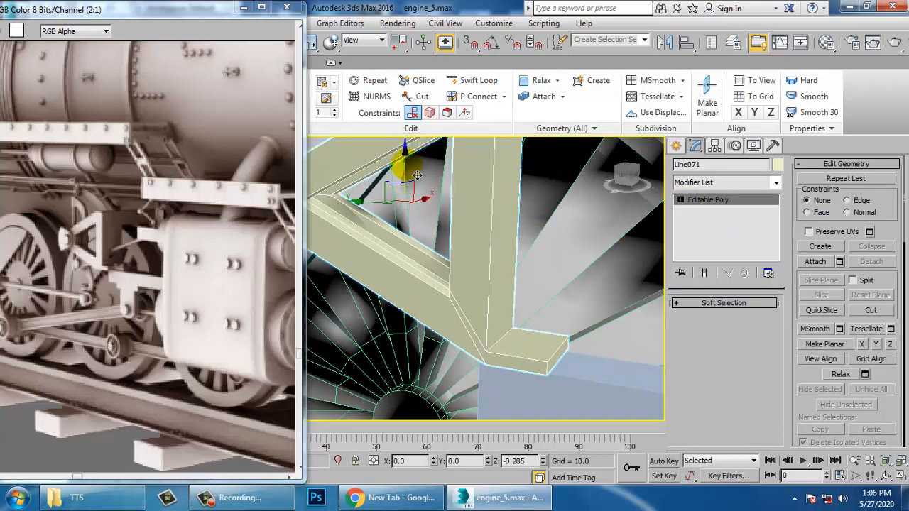
Step: Create a small standing cylinder on the top face of the frame's corner tab using AutoGrid
left_click(675, 145)
left_click(696, 167)
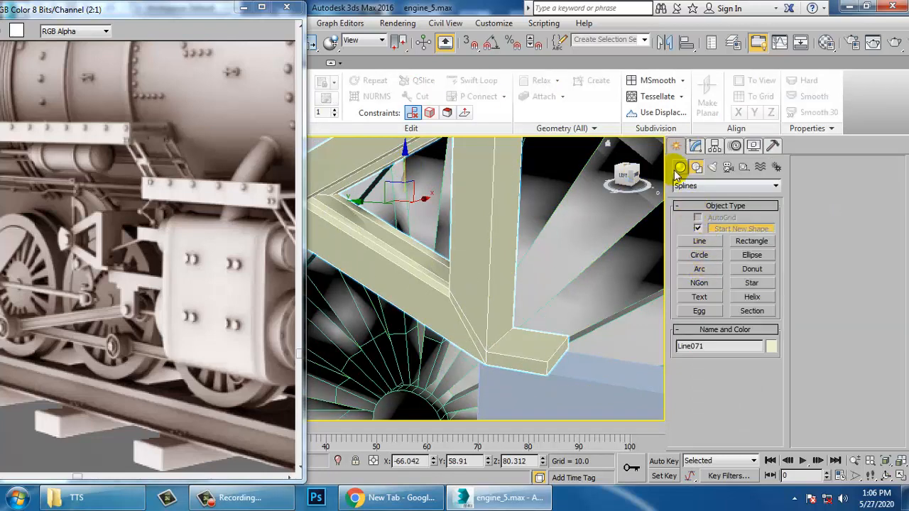
left_click(679, 169)
left_click(700, 260)
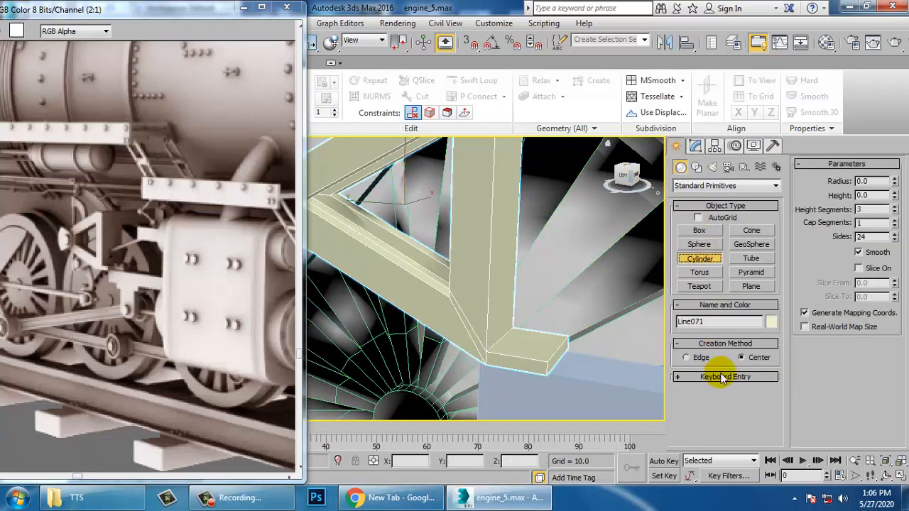
left_click(709, 220)
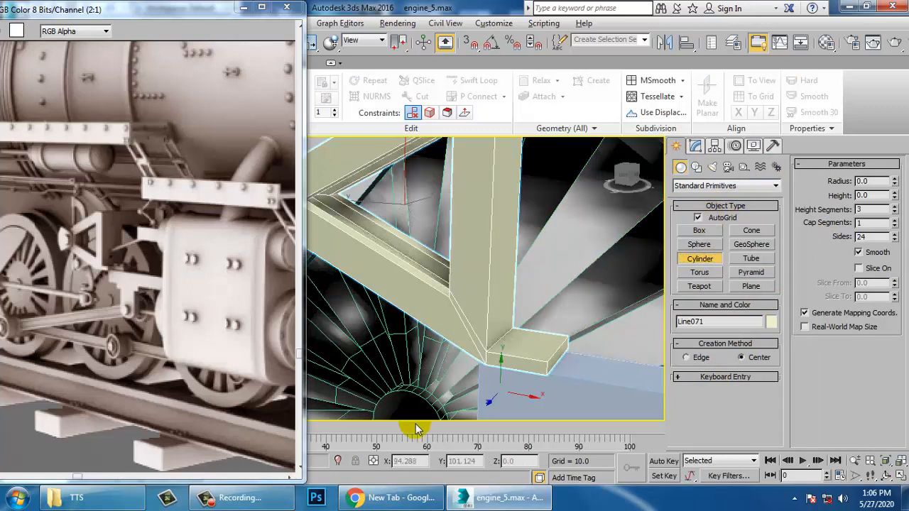
middle_click_drag(502, 368, 487, 280)
left_click_drag(462, 274, 474, 284)
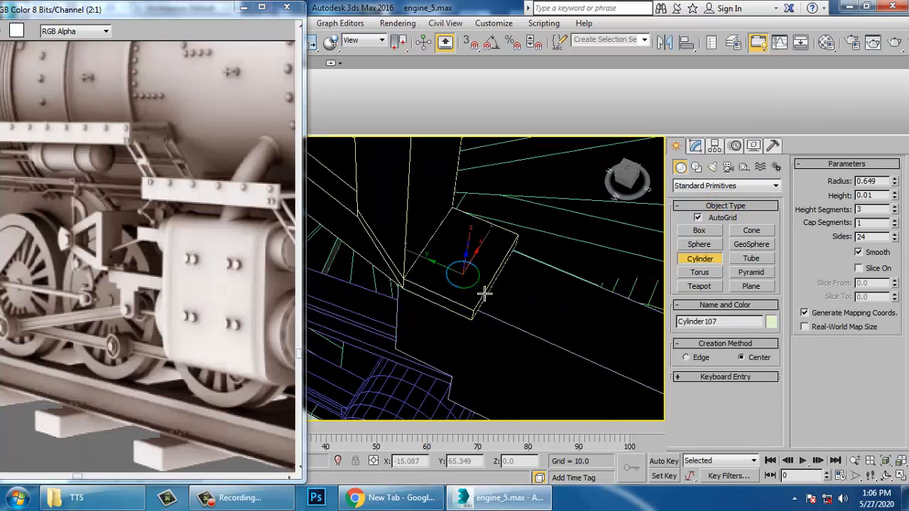
left_click(479, 274)
key("w")
middle_click_drag(479, 264, 490, 172, "alt")
key("F3")
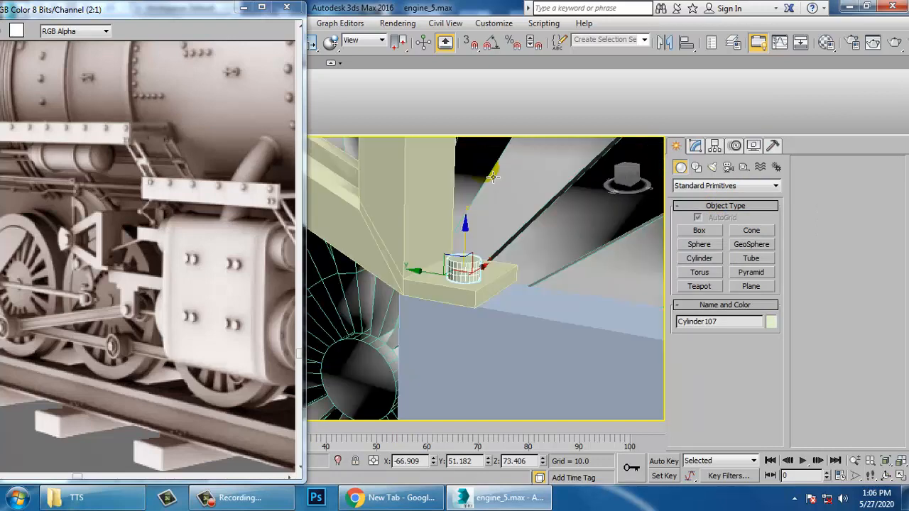
Step: Set the cylinder's sides to 17 and radius to 0.719, and sink it into the tab at Z 72.127
key("z")
scroll(467, 285, "down", 5)
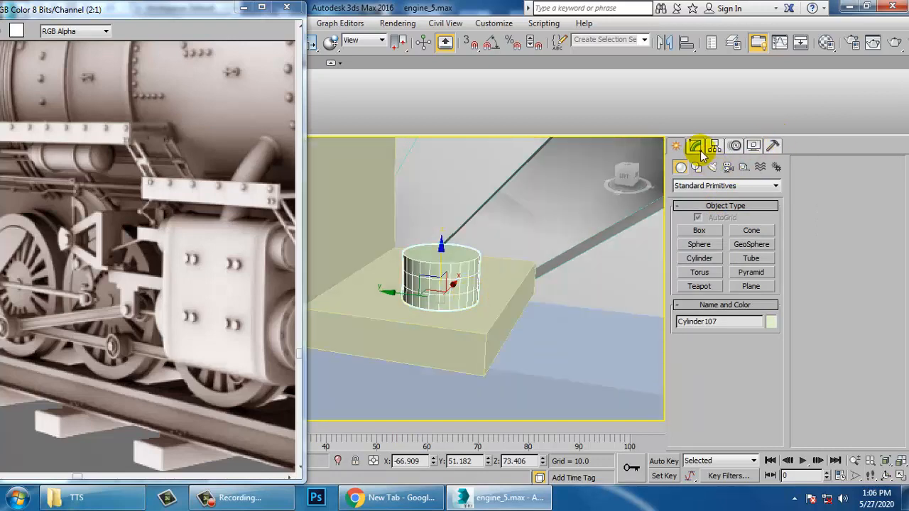
left_click(696, 145)
left_click_drag(773, 378, 778, 382)
left_click_drag(772, 321, 772, 313)
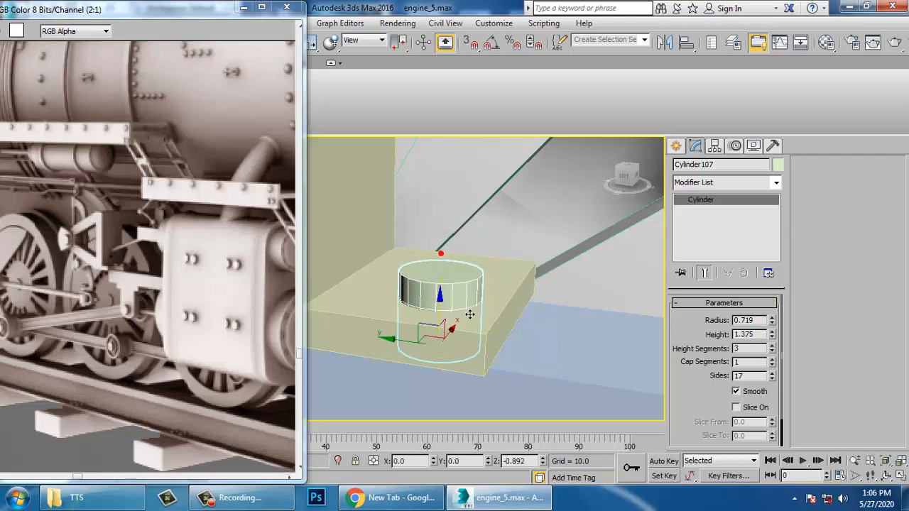
middle_click_drag(480, 331, 433, 321, "alt")
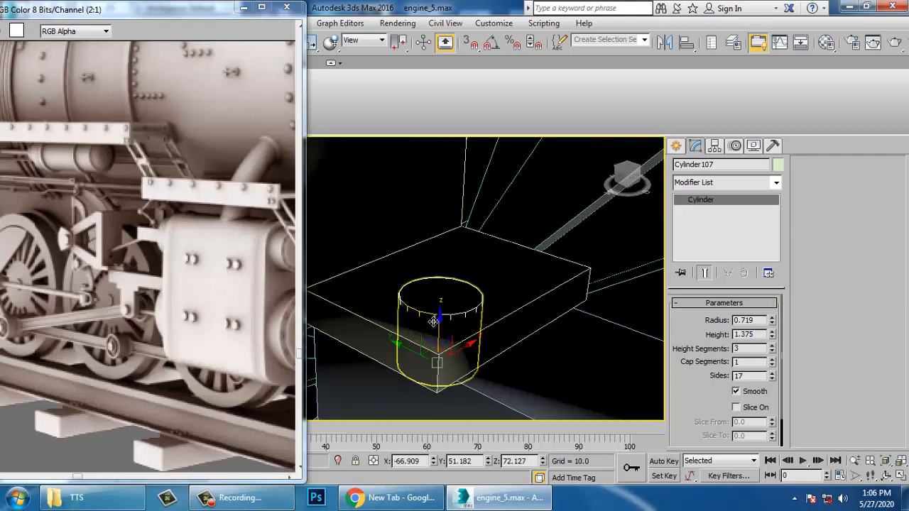
Step: Copy the bolt cylinder along the tab to X -64.631
scroll(457, 328, "up", 3)
scroll(458, 329, "down", 3)
middle_click_drag(502, 310, 454, 341, "alt")
key("F3")
left_click_drag(453, 336, 540, 297, "shift")
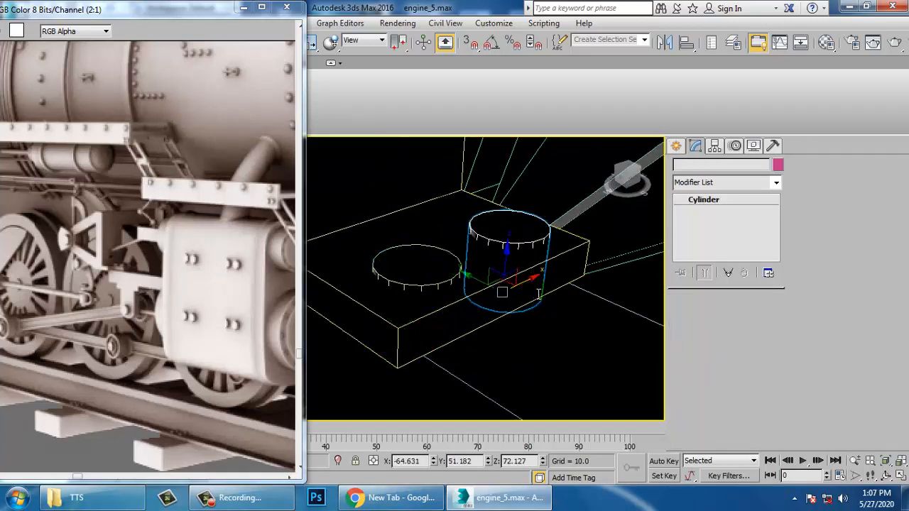
left_click(447, 309)
key("F3")
mouse_move(496, 323)
middle_mouse_down("alt")
mouse_move(589, 277)
mouse_move(540, 295)
mouse_move(543, 332)
middle_mouse_up("alt")
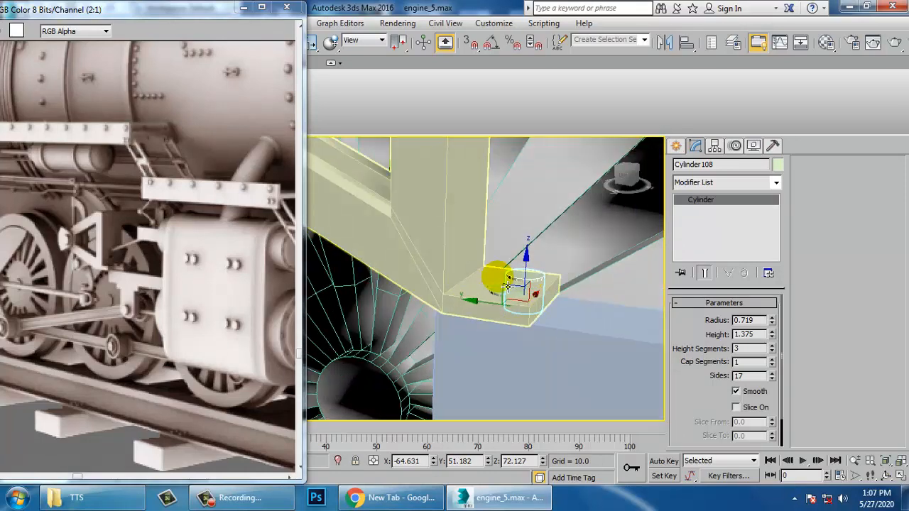
middle_click_drag(507, 285, 547, 346, "alt")
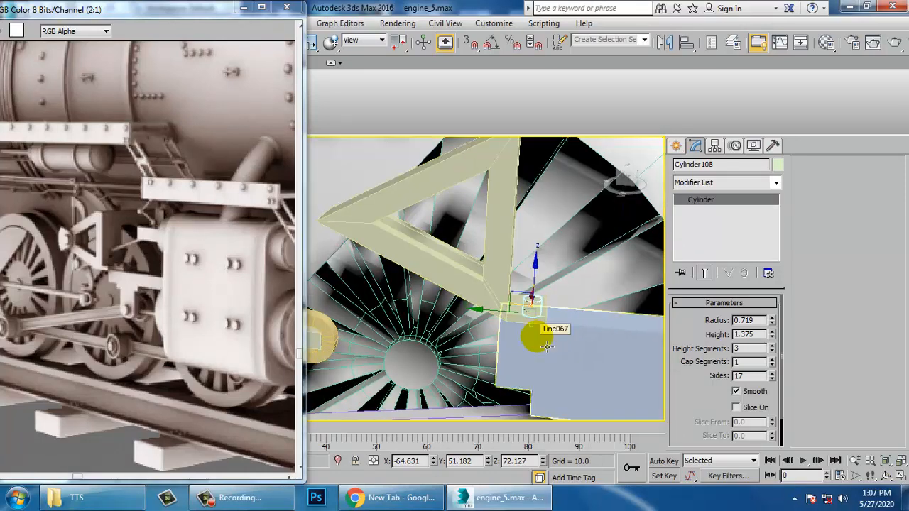
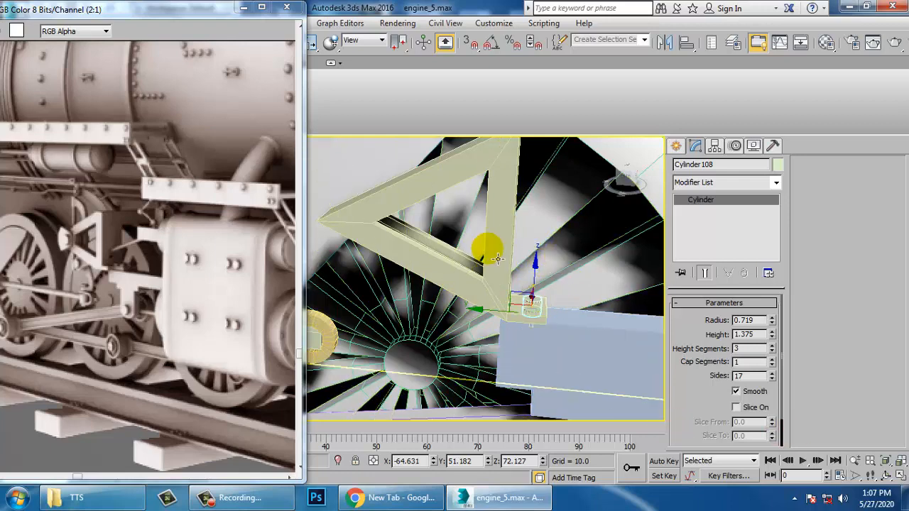
Step: Draw a closed three-point teardrop spline around the triangular frame's pointed end in the Left view, with viewport thickness turned off
left_click(676, 146)
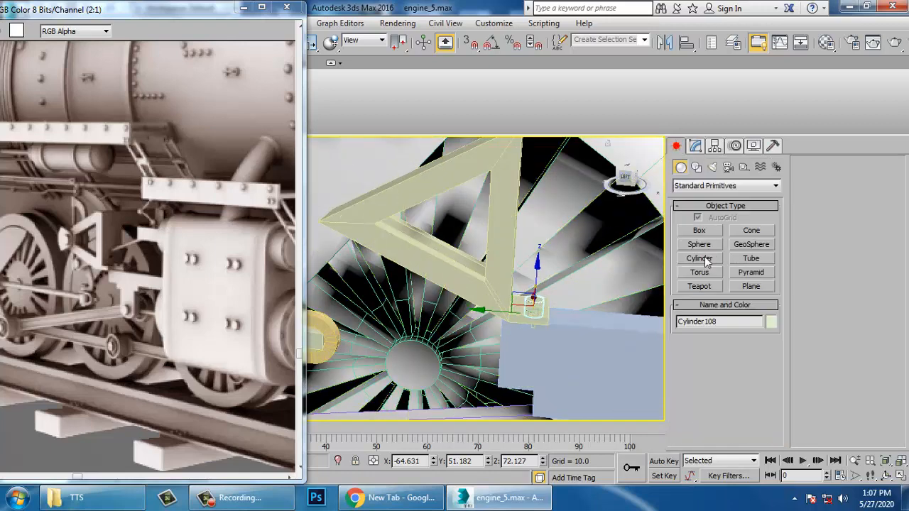
left_click(696, 167)
left_click(699, 241)
key("alt+w")
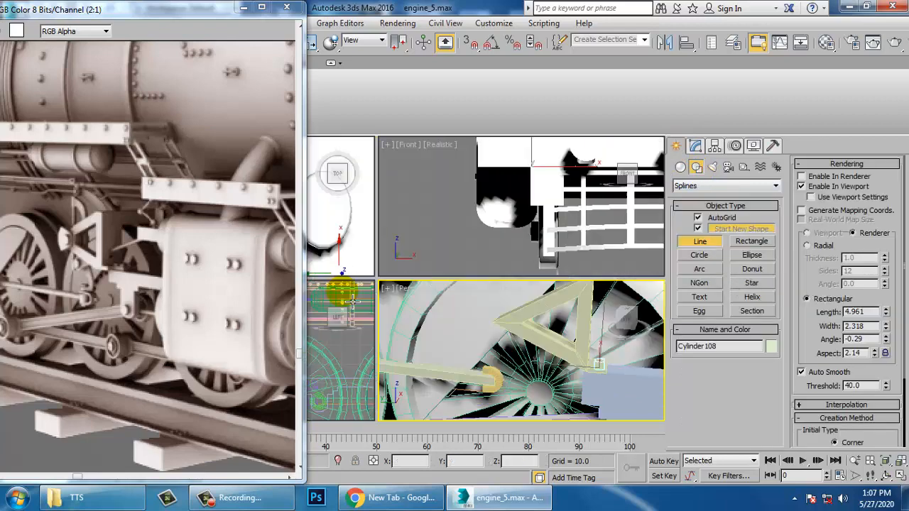
middle_click(338, 369)
key("alt+w")
key("z")
scroll(495, 319, "down", 10)
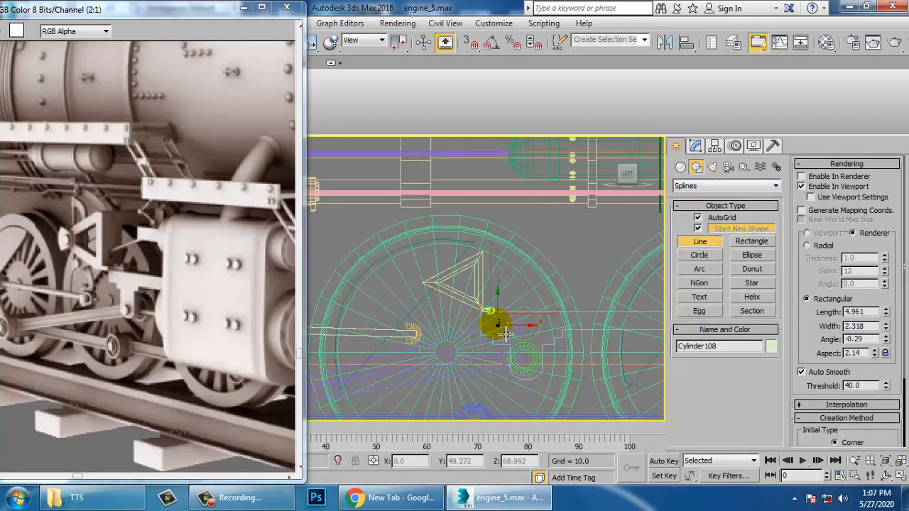
scroll(490, 316, "up", 3)
middle_click_drag(472, 307, 545, 292)
scroll(546, 292, "up", 3)
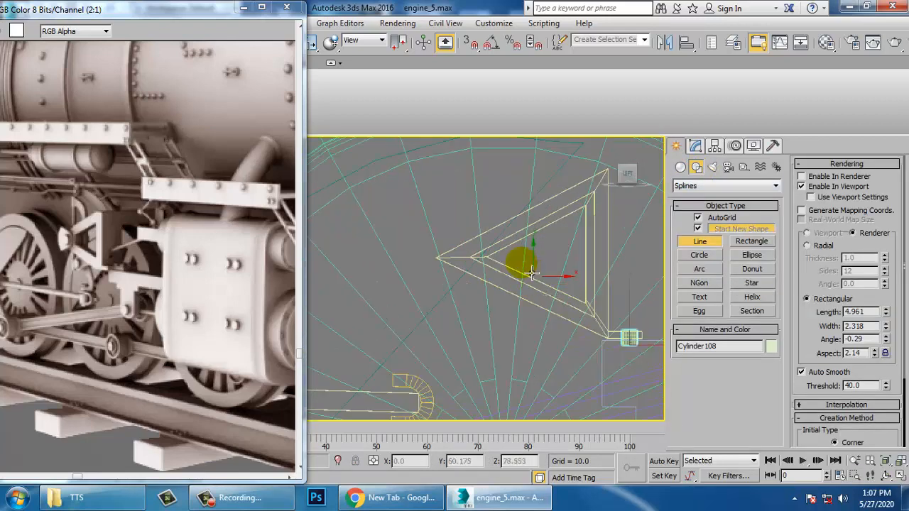
left_click(471, 255)
right_click(432, 239)
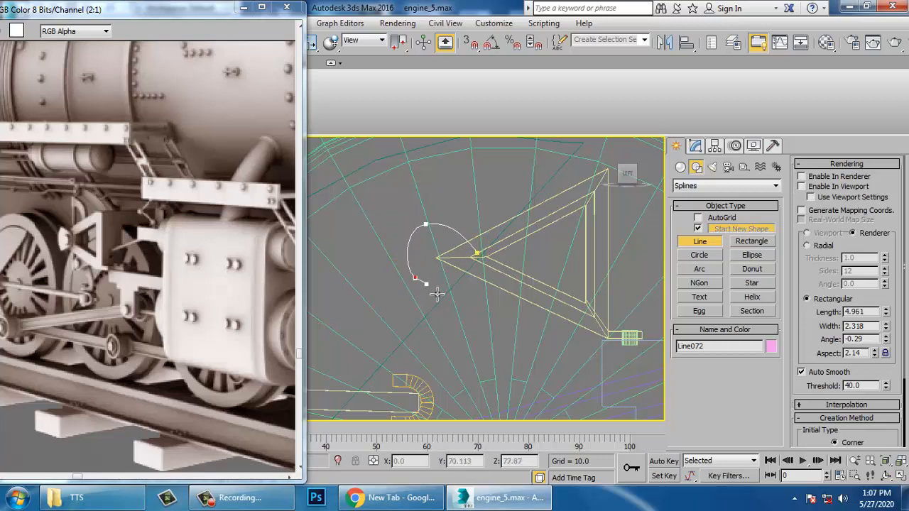
left_click(487, 264)
left_click(432, 289)
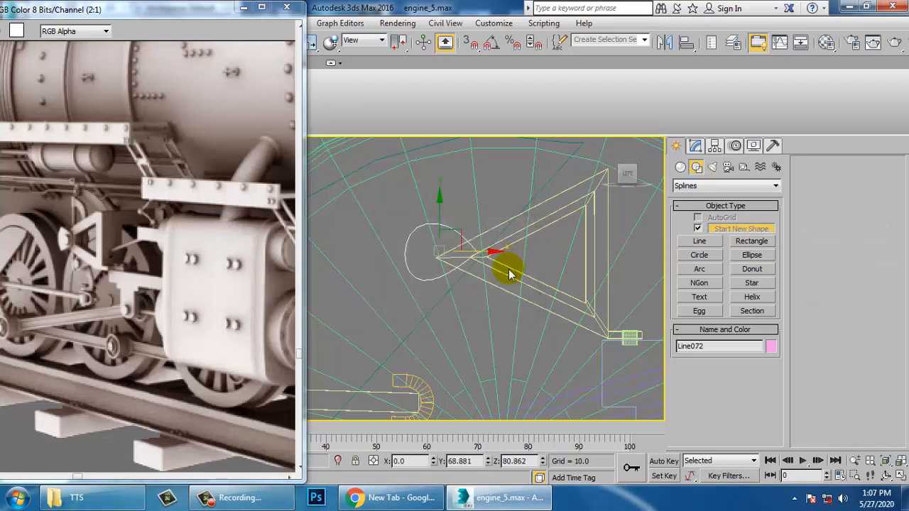
Step: Move the teardrop spline's pointed vertex onto the frame's centre line at Y 66.02, Z 80.363
key("1")
scroll(445, 259, "up", 2)
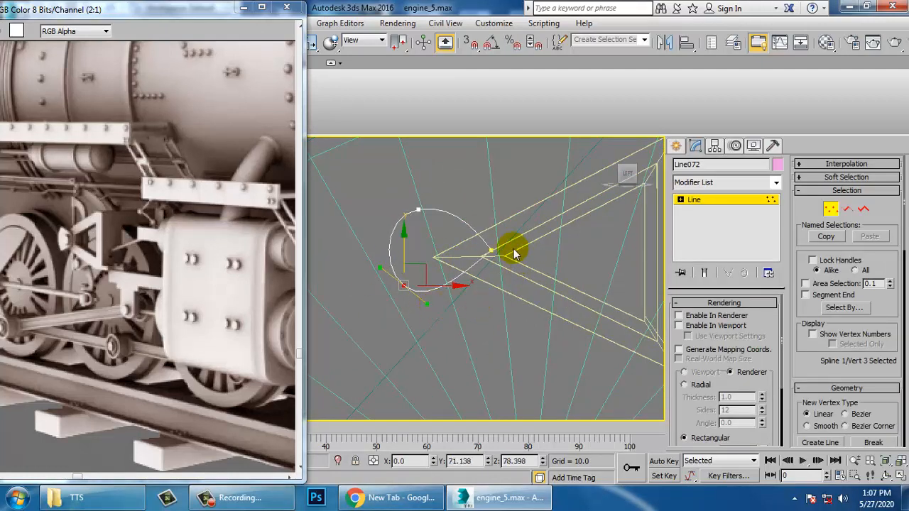
left_click_drag(488, 248, 488, 248)
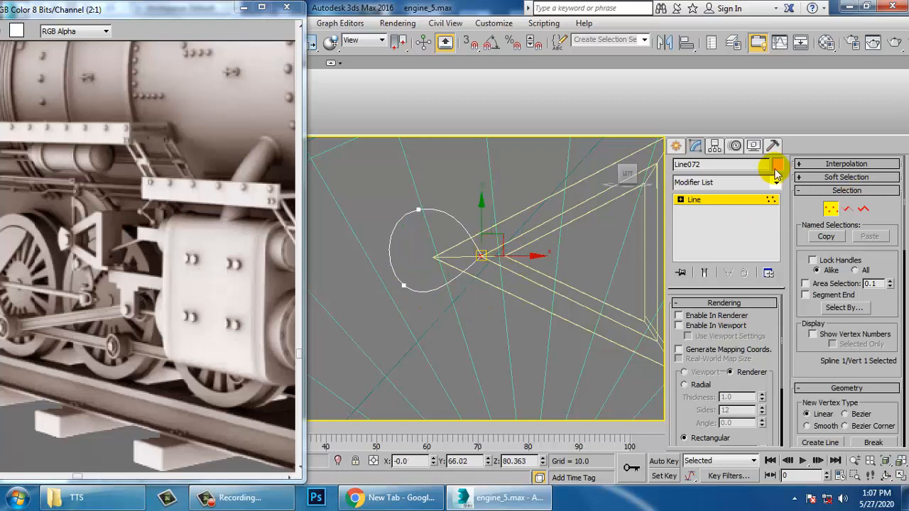
left_click(713, 204)
Step: Move the teardrop spline sideways in the Perspective view to X -68.43, beside the triangular frame's pointed end
key("alt+w")
middle_click(623, 340)
key("alt+w")
middle_click_drag(497, 320, 472, 306, "alt")
scroll(472, 307, "down", 5)
left_click_drag(441, 289, 633, 393)
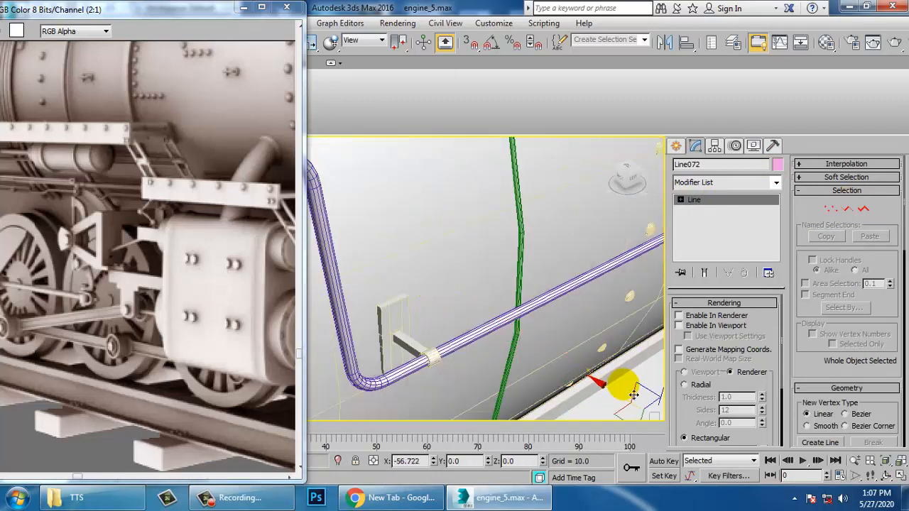
middle_click_drag(563, 355, 391, 256)
scroll(417, 256, "down", 4)
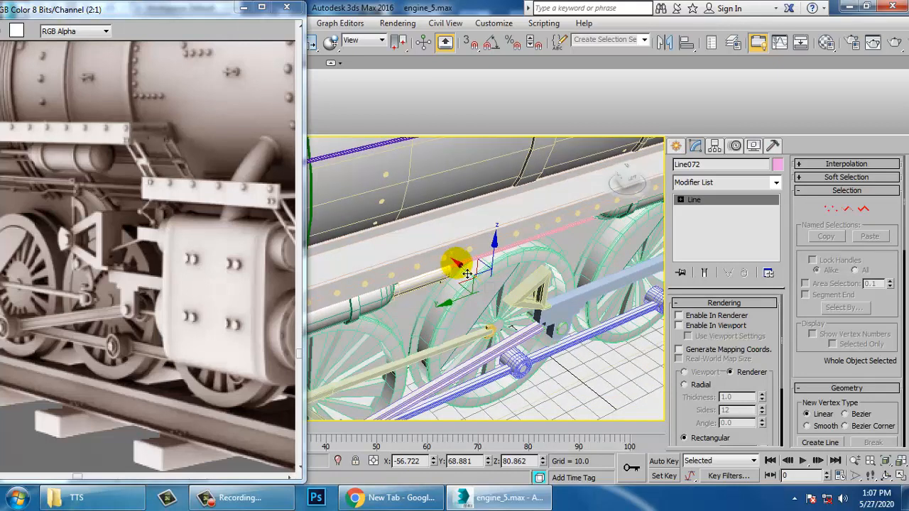
left_click_drag(451, 256, 463, 268)
scroll(518, 292, "up", 8)
middle_click_drag(509, 287, 483, 267, "alt")
Step: Apply an Extrude modifier with an amount of 4.5 to the teardrop spline
left_click(778, 182)
type("ex")
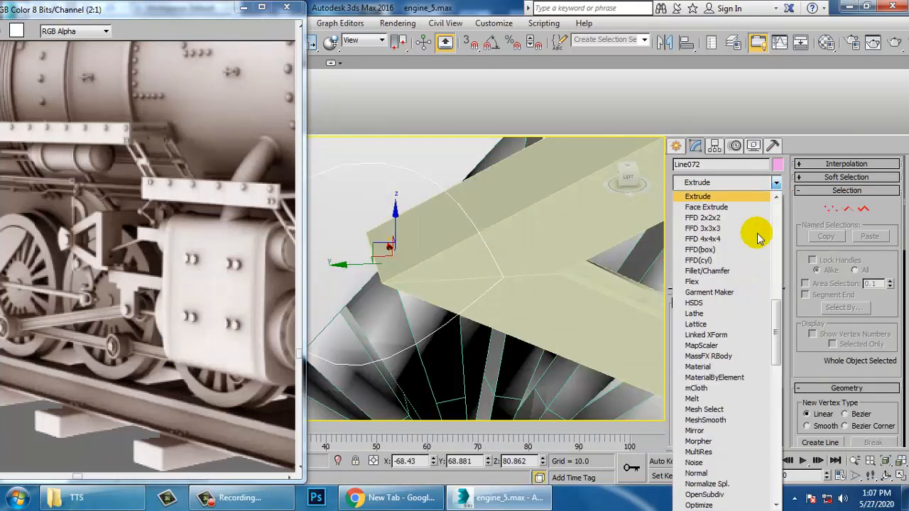
key("Return")
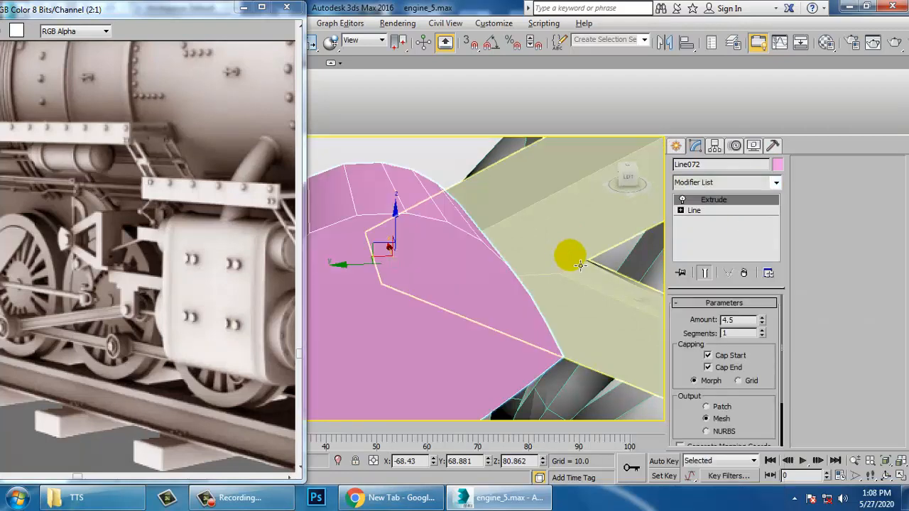
scroll(568, 262, "down", 2)
middle_click_drag(534, 258, 568, 267, "alt")
middle_click_drag(656, 321, 699, 313, "alt")
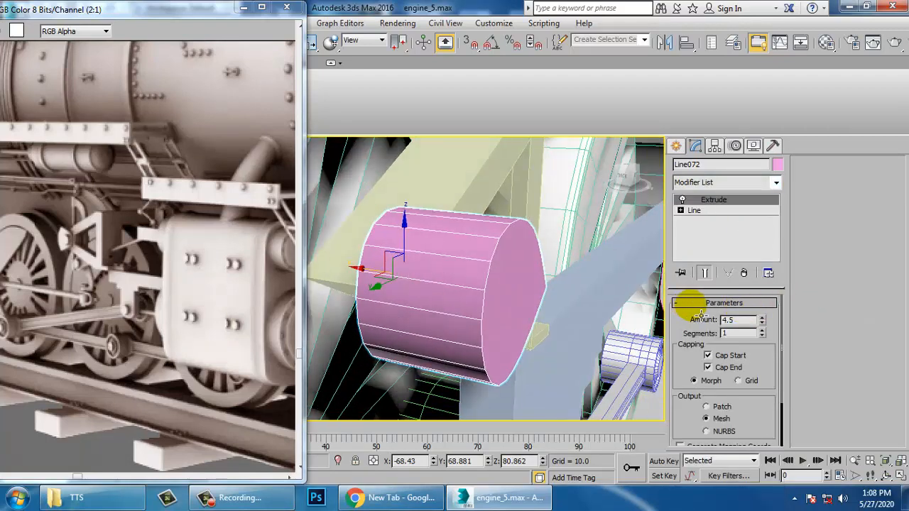
Step: Move the teardrop solid to X -63.761 and set its Extrude amount to 5.5
left_click_drag(382, 275, 276, 293)
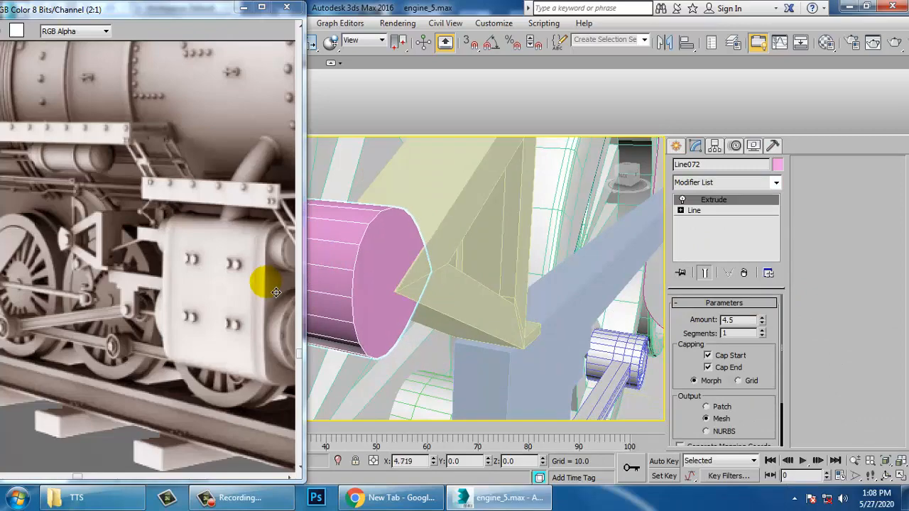
middle_click_drag(457, 293, 493, 299, "alt")
middle_click_drag(370, 263, 365, 315, "alt")
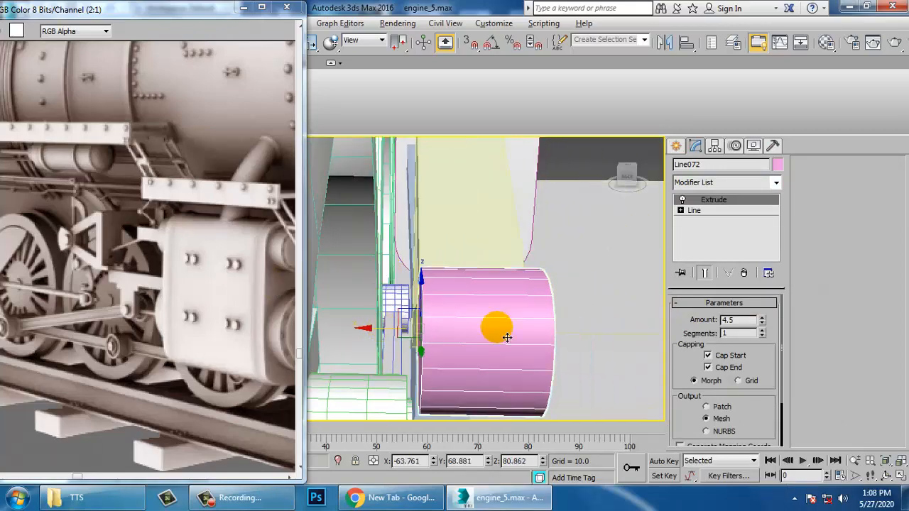
middle_click_drag(493, 324, 455, 288, "alt")
left_click_drag(765, 324, 775, 328)
middle_click_drag(602, 310, 494, 330, "alt")
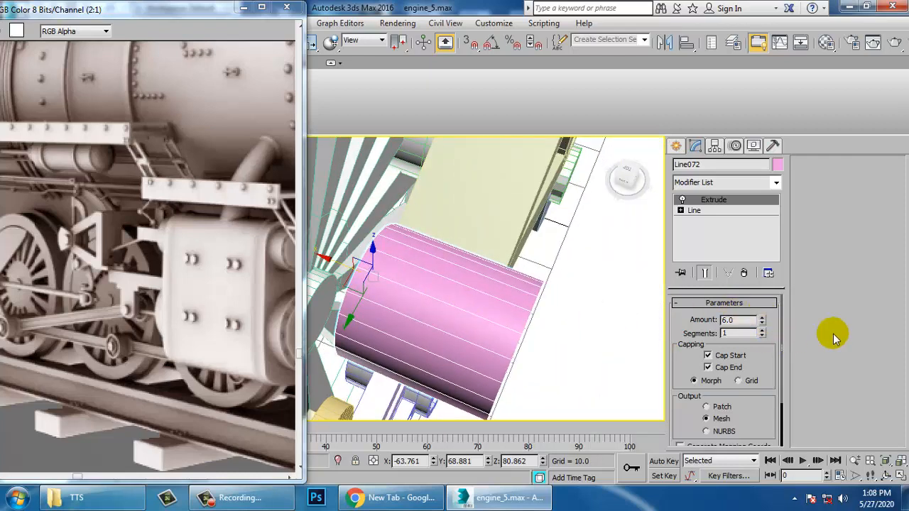
left_click_drag(762, 321, 763, 328)
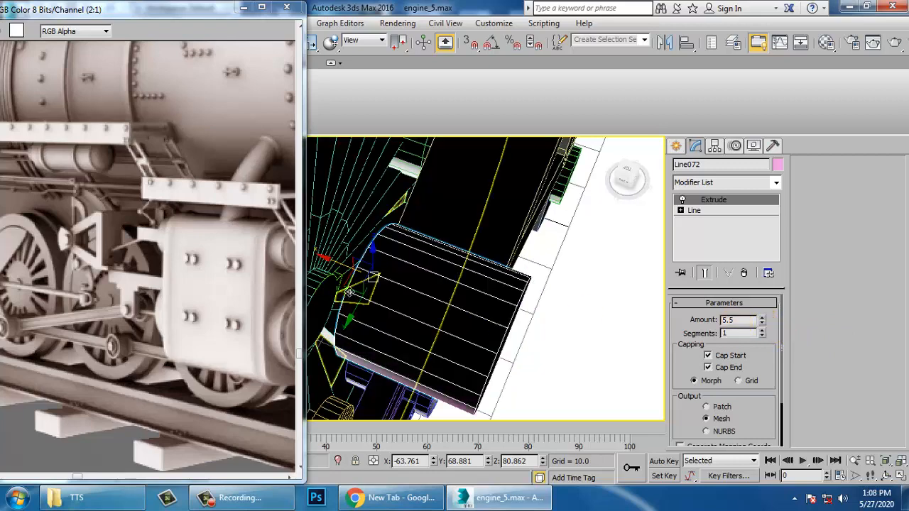
Step: Reposition the teardrop solid on the frame's pointed end at X -63.294, Y 68.102
left_click_drag(348, 269, 337, 265)
middle_click_drag(386, 286, 504, 247, "alt")
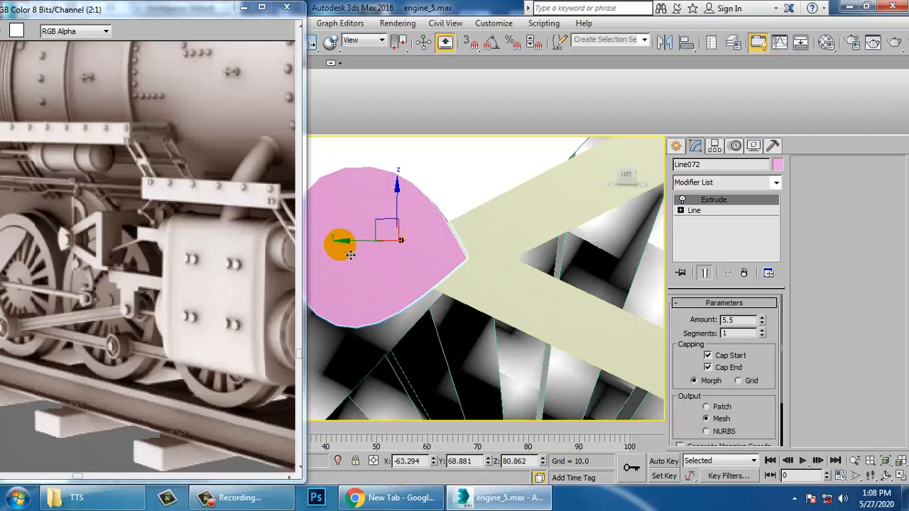
left_click_drag(350, 255, 377, 251)
Step: Lower the teardrop solid to Z 80.586 in the Left view to line it up with the frame's apex
key("alt+w")
right_click(332, 349)
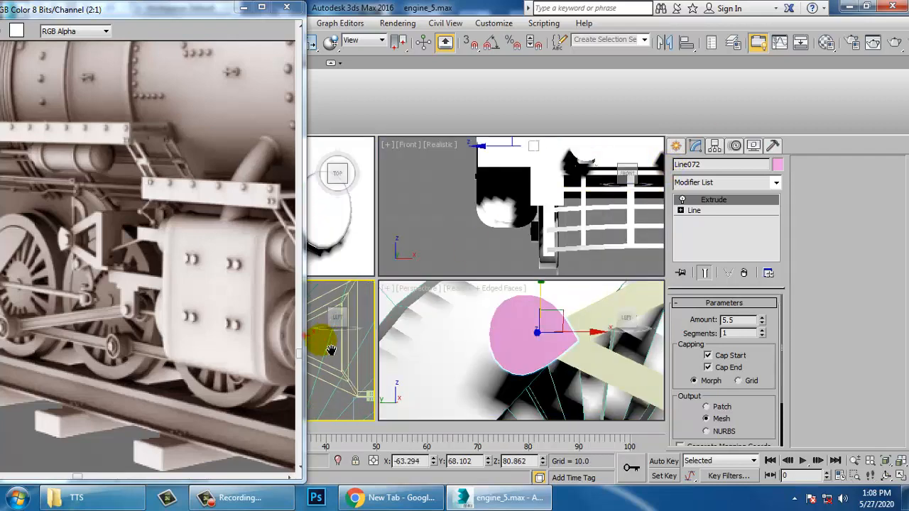
right_click(431, 317)
key("alt+w")
scroll(434, 315, "down", 8)
mouse_move(435, 315)
middle_mouse_down()
mouse_move(474, 301)
mouse_move(446, 311)
middle_mouse_up()
key("F3")
scroll(455, 324, "up", 6)
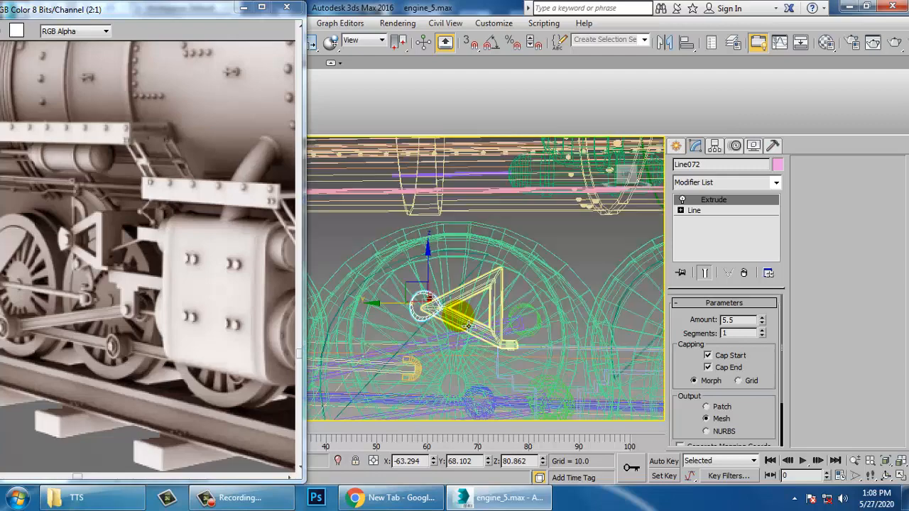
key("l")
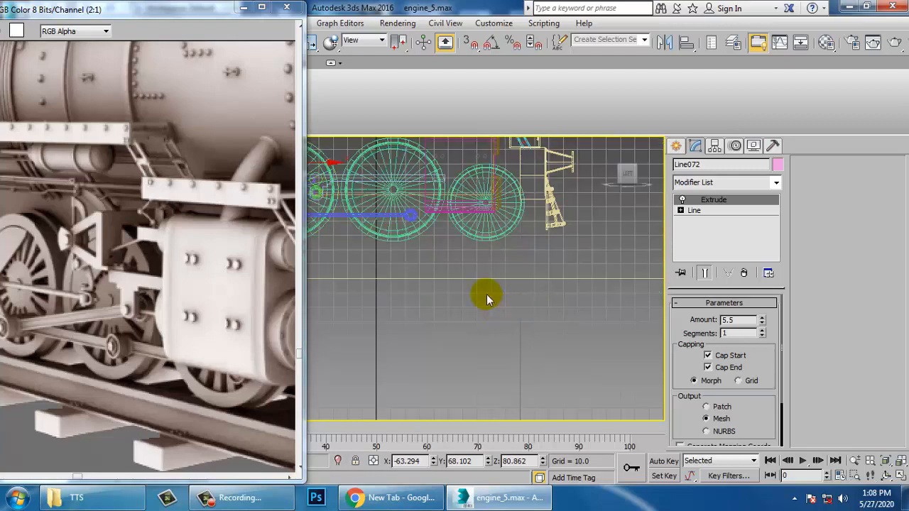
key("z")
middle_click_drag(444, 245, 466, 275)
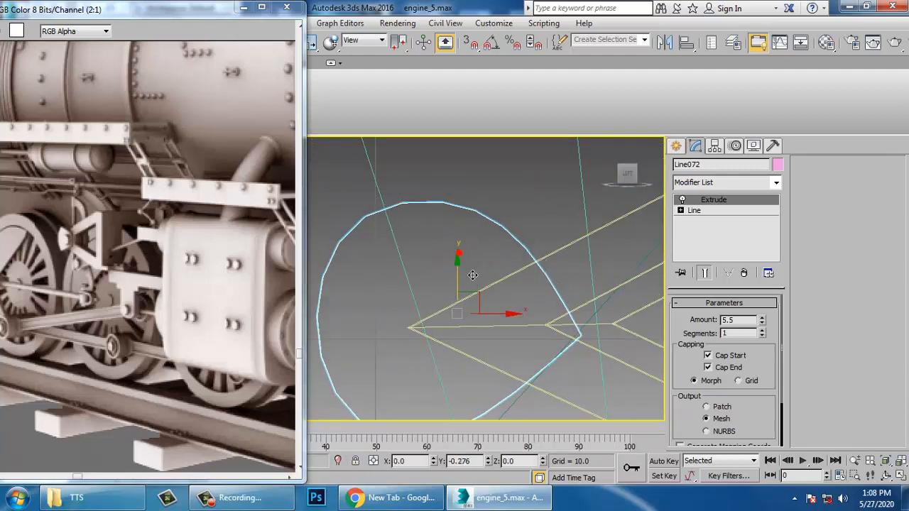
left_click(675, 146)
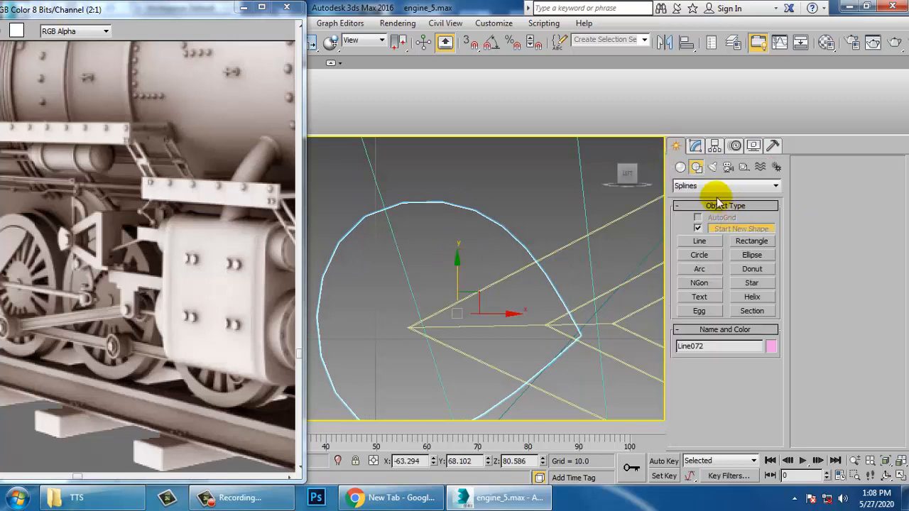
Step: Create a cylinder with a radius of about 0.68 and height of about 1.88 near the teardrop's pointed end in the Left view
left_click(680, 166)
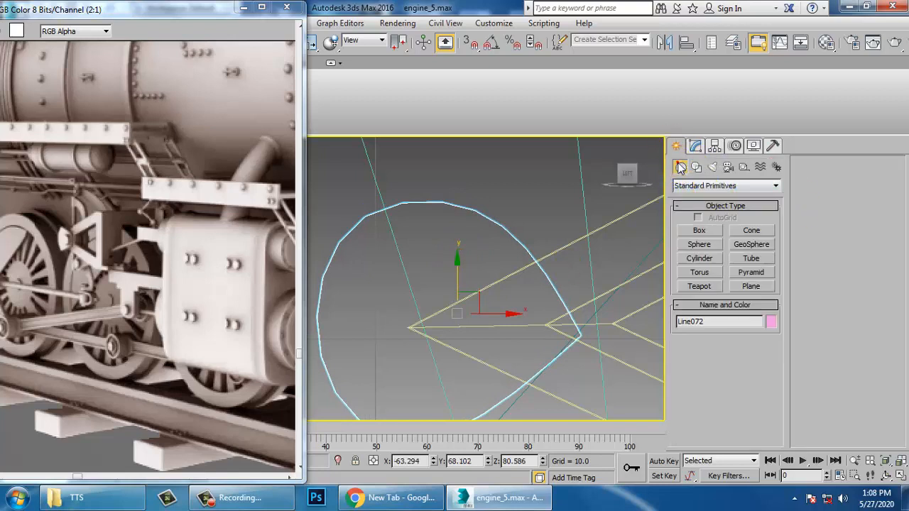
left_click(710, 260)
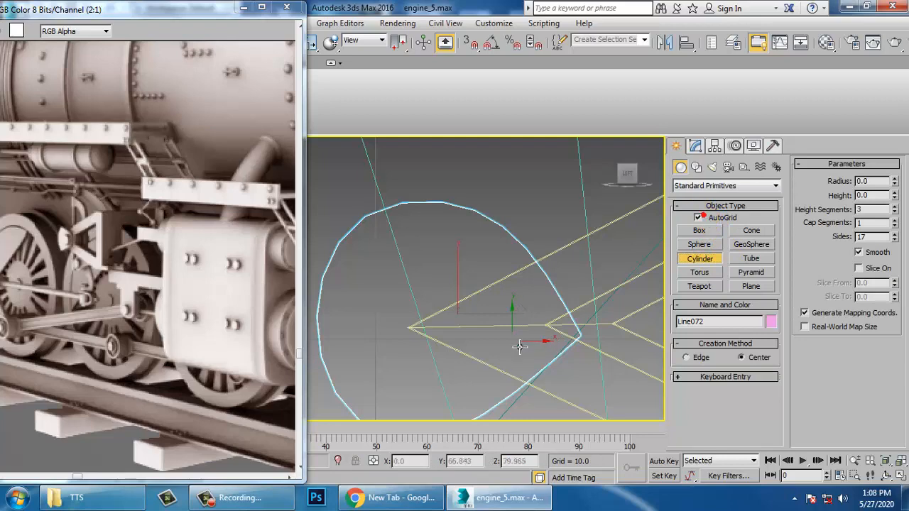
left_click_drag(521, 339, 542, 354)
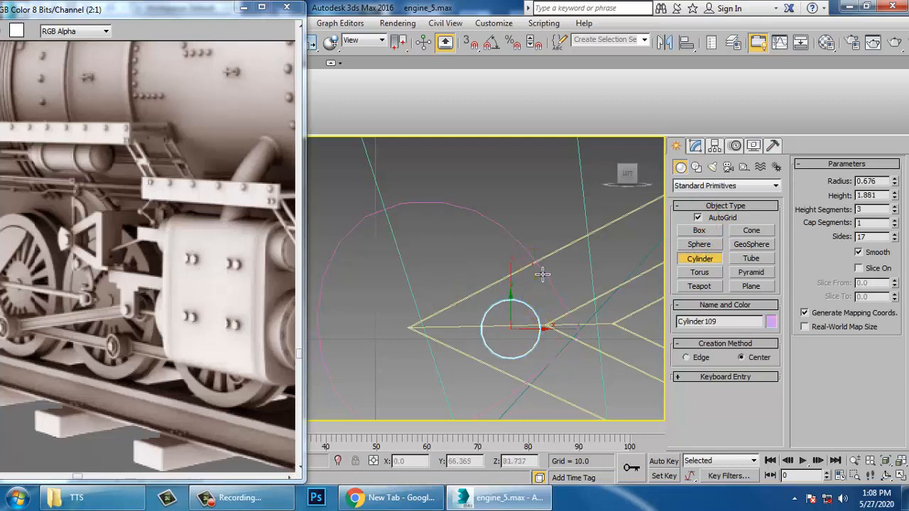
left_click(543, 274)
Step: Move the new cylinder out to the teardrop's outer face at X -67.306
key("w")
key("alt+w")
key("z")
key("alt+w")
scroll(496, 351, "down", 3)
middle_click_drag(497, 350, 523, 365, "alt")
scroll(551, 369, "down", 3)
scroll(523, 365, "up", 3)
scroll(521, 363, "down", 4)
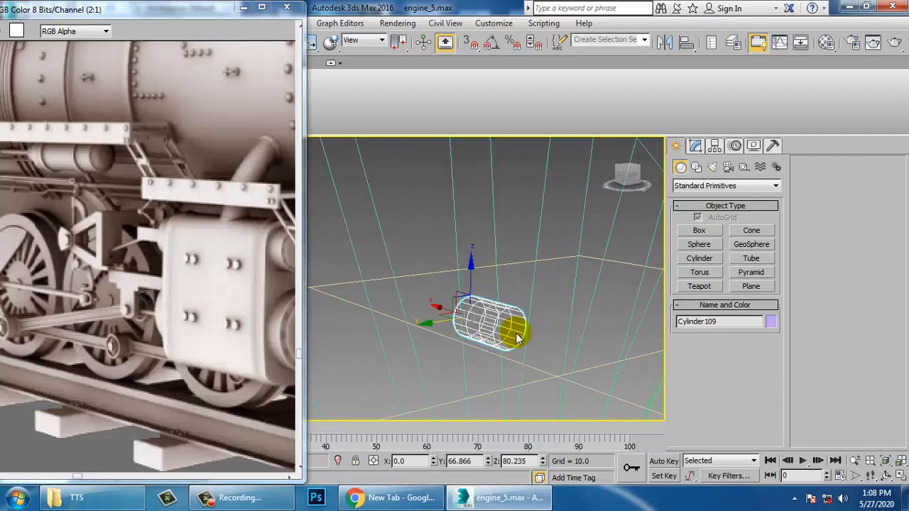
scroll(511, 341, "down", 2)
middle_click_drag(520, 331, 457, 354, "alt")
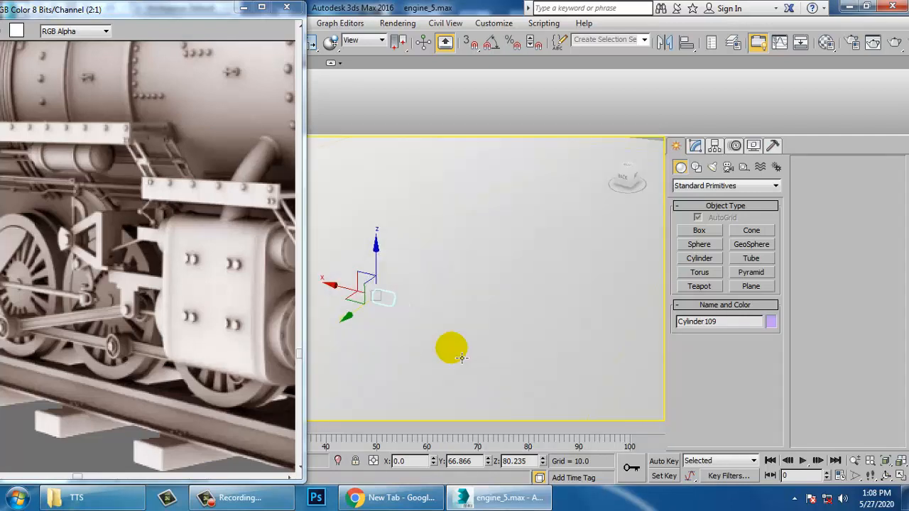
scroll(458, 355, "down", 4)
scroll(444, 354, "down", 4)
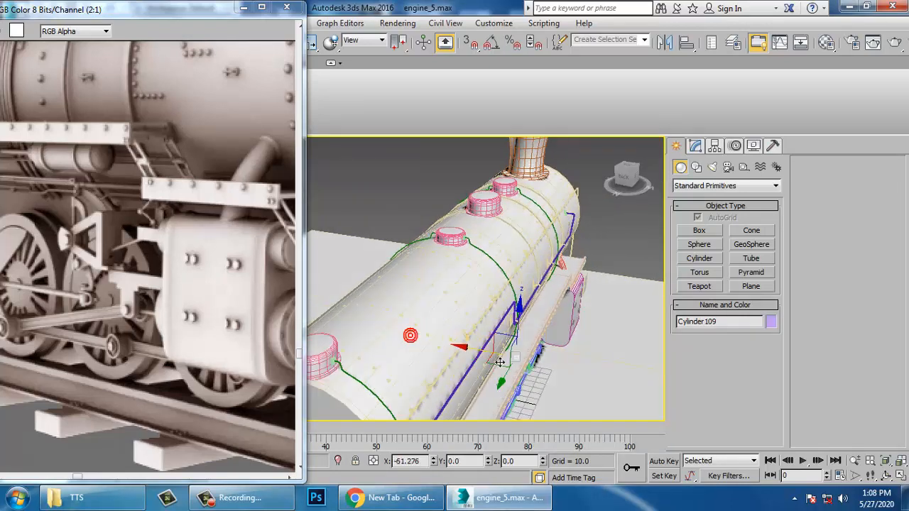
scroll(540, 360, "up", 6)
middle_click_drag(566, 359, 475, 334, "alt")
middle_click_drag(637, 307, 650, 287, "alt")
Step: Set the cylinder's radius to 1.046, its height to 6.582 and its sides to 7
left_click(696, 147)
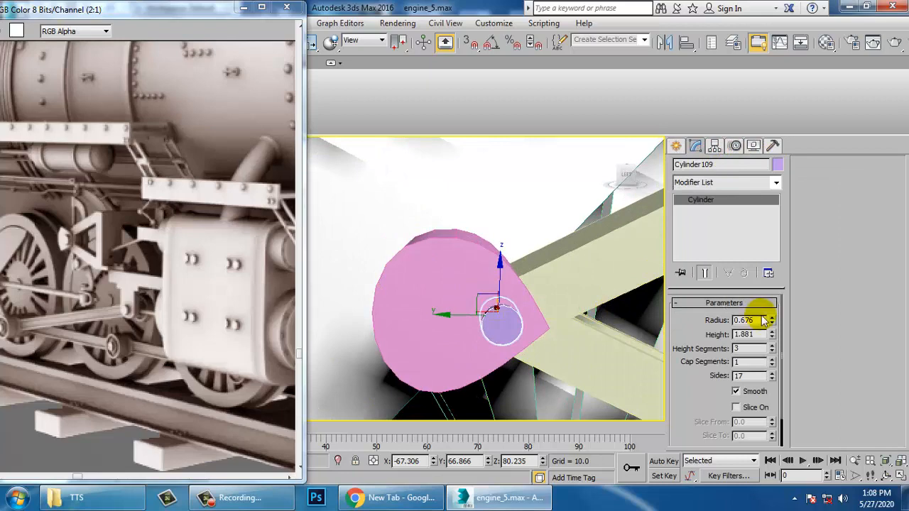
left_click_drag(773, 324, 772, 305)
scroll(548, 327, "up", 5)
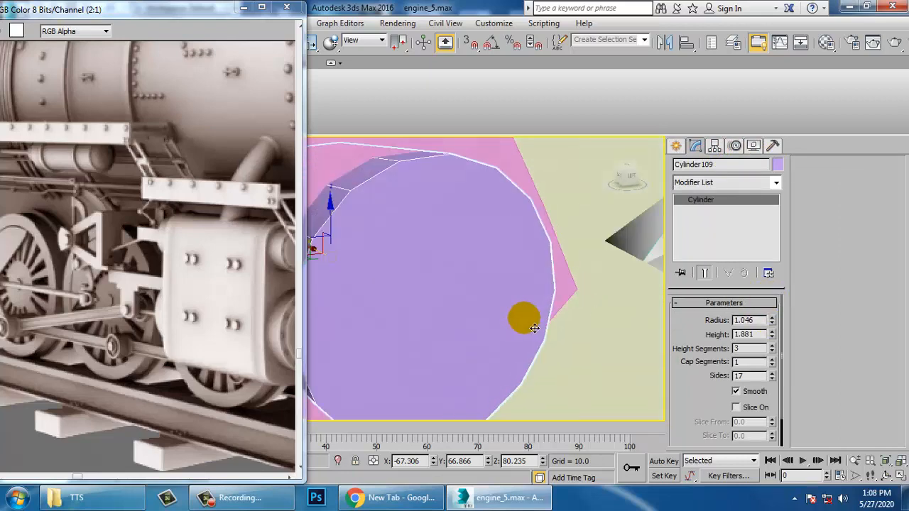
mouse_move(533, 327)
middle_mouse_down("alt")
mouse_move(574, 328)
mouse_move(538, 318)
middle_mouse_up("alt")
scroll(537, 318, "down", 4)
middle_click_drag(599, 331, 529, 298)
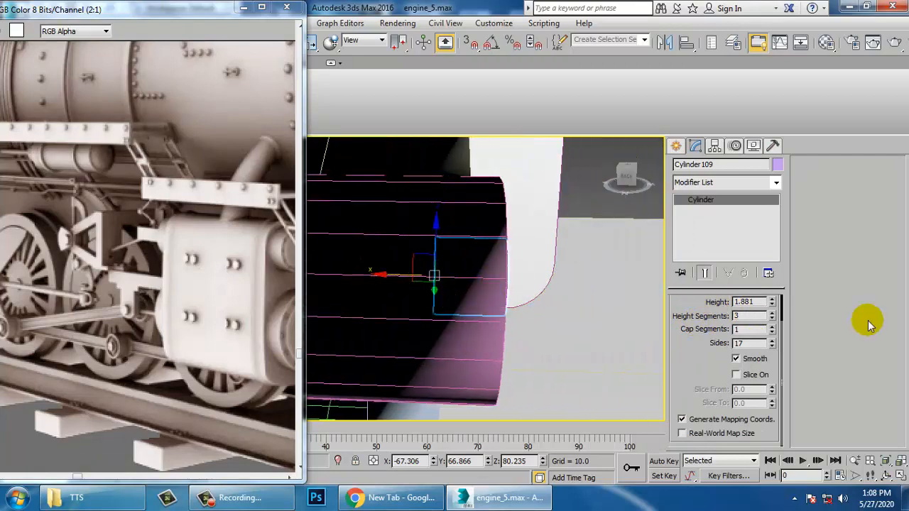
left_click_drag(772, 302, 583, 331)
left_click_drag(776, 347, 783, 363)
Step: Shift the bolt cylinder along X to -62.732 so its head protrudes only slightly from the teardrop's face
middle_click_drag(529, 297, 520, 320, "alt")
scroll(501, 316, "down", 3)
left_click_drag(445, 274, 371, 259)
middle_click_drag(457, 266, 489, 297, "alt")
scroll(398, 259, "down", 6)
scroll(469, 277, "up", 1)
scroll(480, 299, "down", 5)
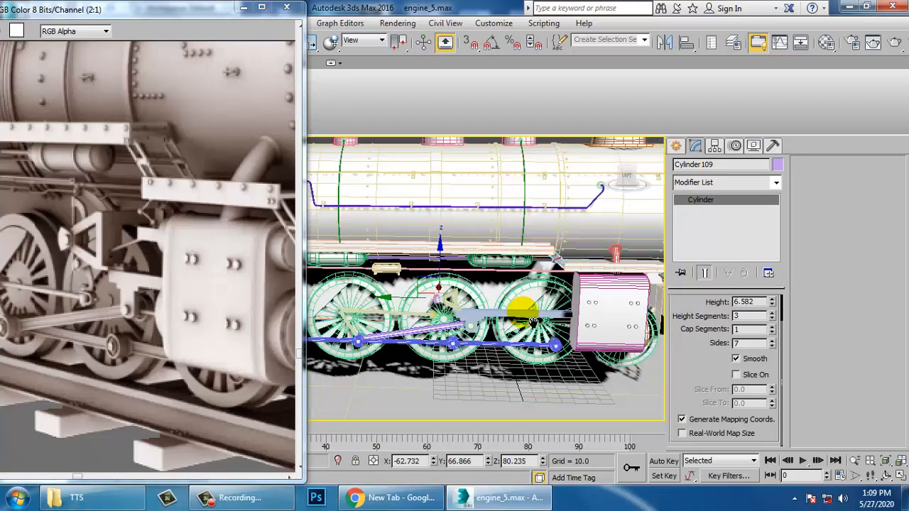
middle_click_drag(531, 318, 498, 335, "alt")
scroll(468, 312, "down", 3)
left_click_drag(314, 147, 603, 412)
key("m")
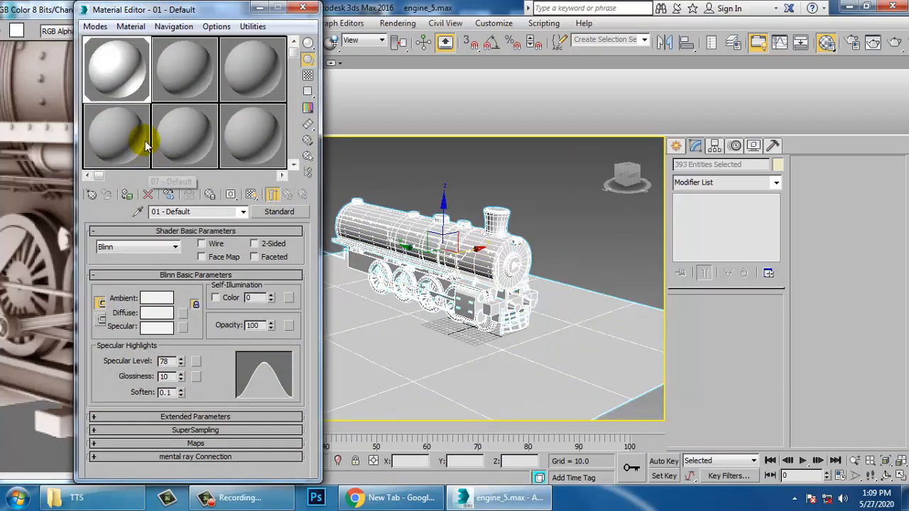
left_click(302, 8)
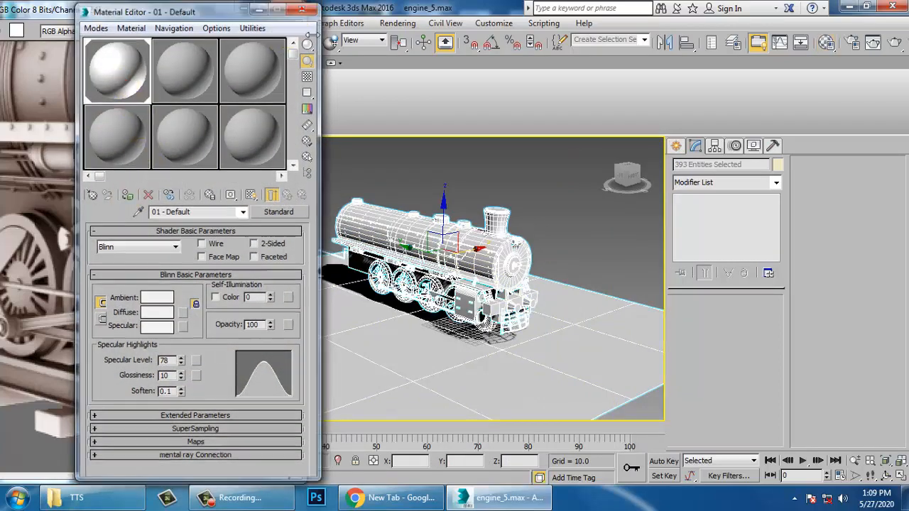
left_click(554, 233)
Step: Examine the wheels and piston linkage from several angles and compare them with the reference image
middle_click_drag(390, 268, 429, 277, "alt")
scroll(430, 277, "up", 5)
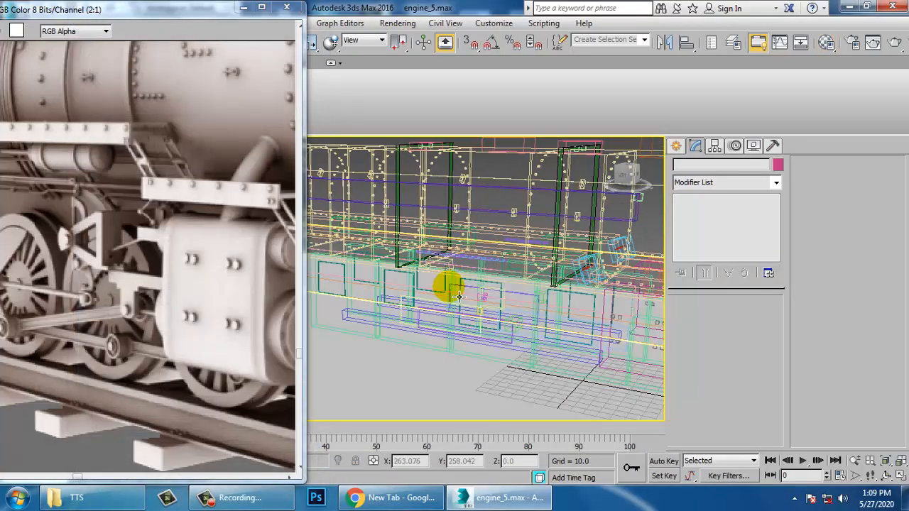
scroll(618, 291, "down", 4)
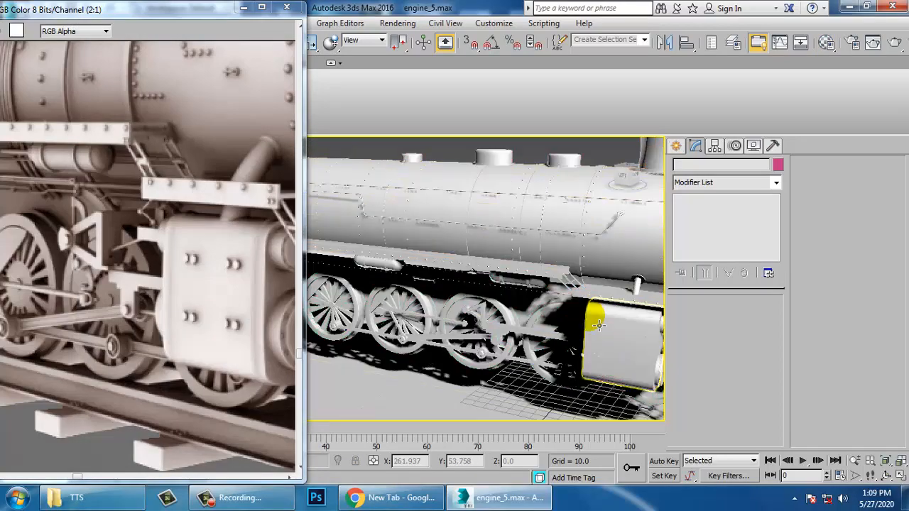
scroll(599, 325, "up", 6)
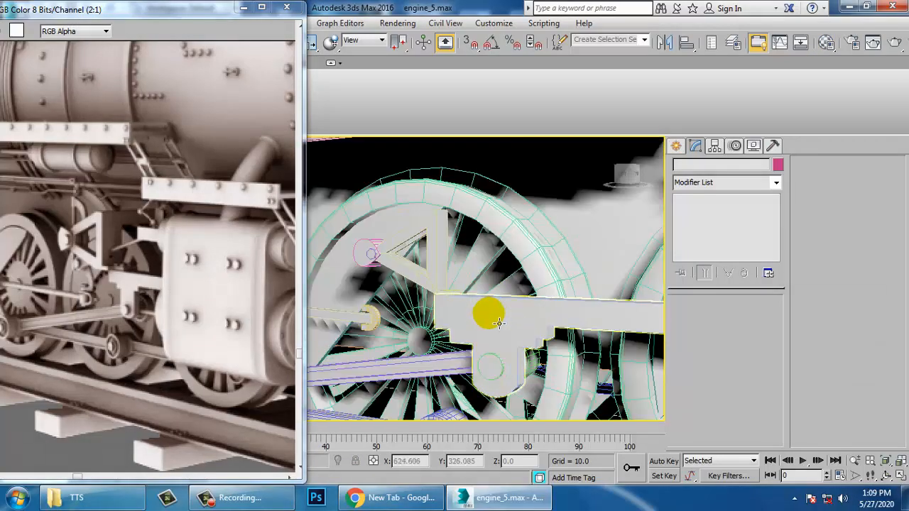
middle_click_drag(564, 316, 501, 339, "alt")
scroll(583, 344, "down", 6)
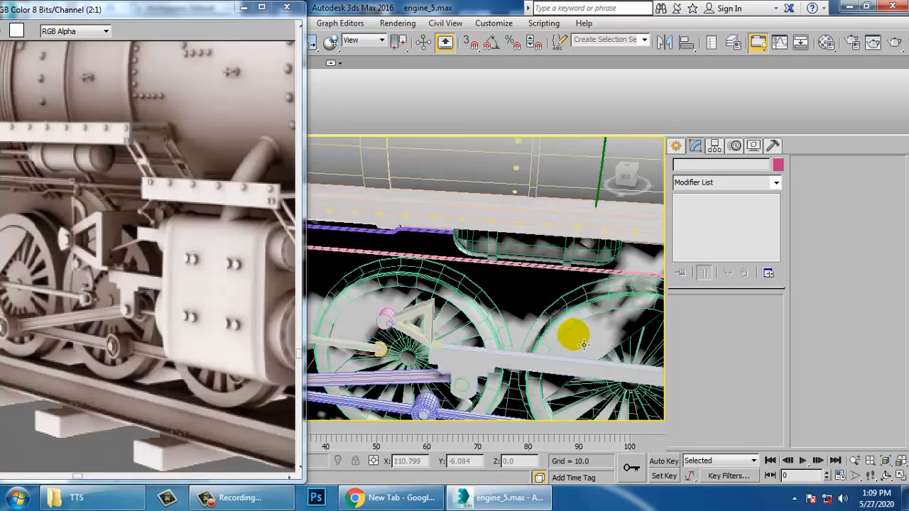
left_click_drag(538, 338, 545, 329, "alt")
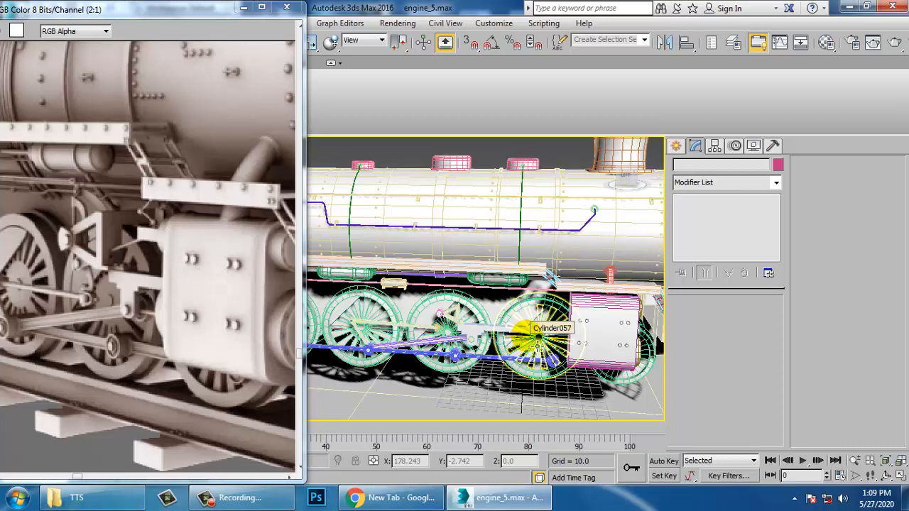
middle_click_drag(617, 333, 414, 273, "alt")
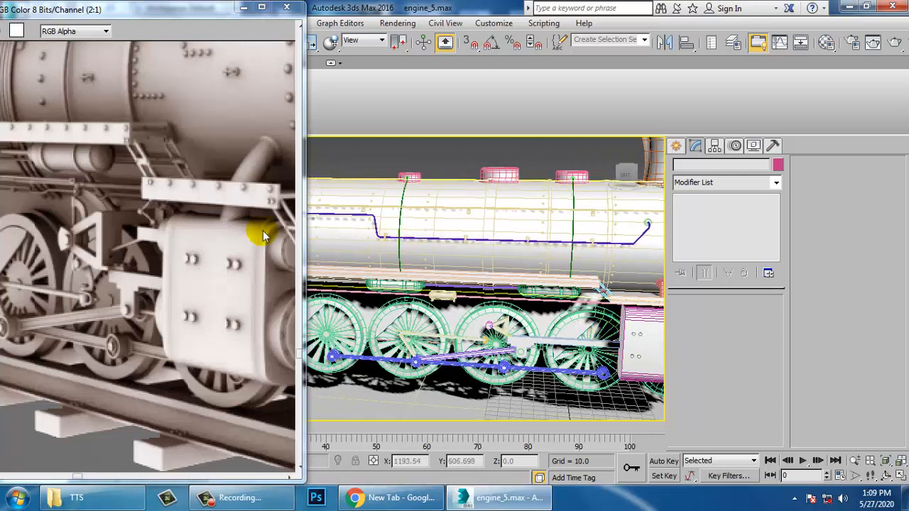
scroll(505, 322, "up", 6)
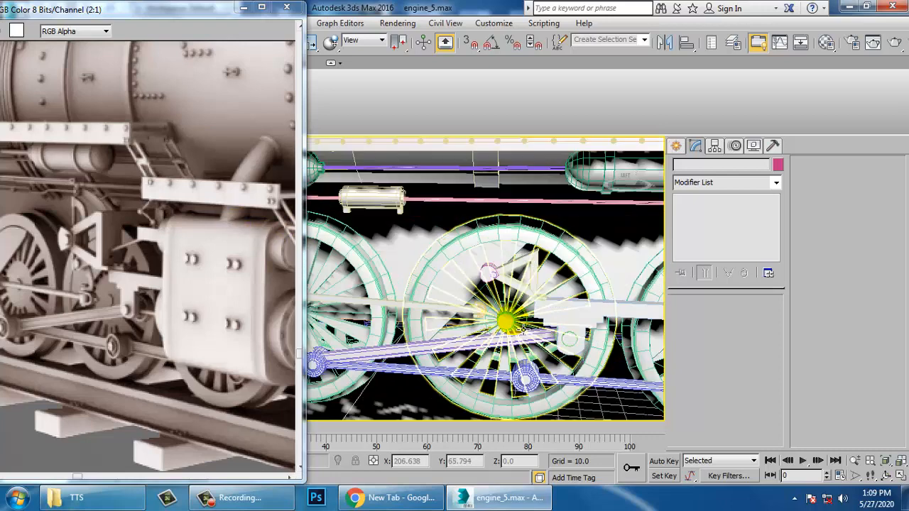
Step: Draw a straight two-point line in the Left view from the teardrop's underside down to the curved end of the rod
left_click(472, 242)
key("alt+w")
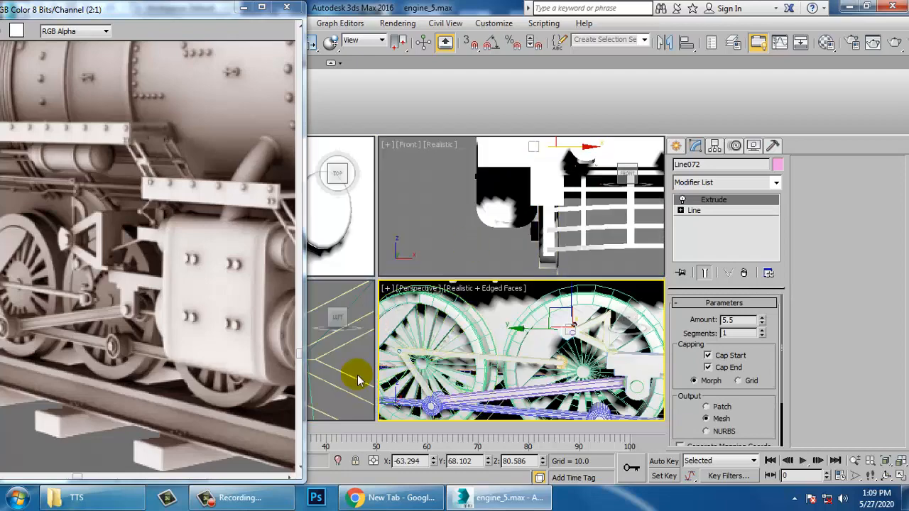
right_click(360, 379)
key("alt+w")
scroll(471, 251, "down", 5)
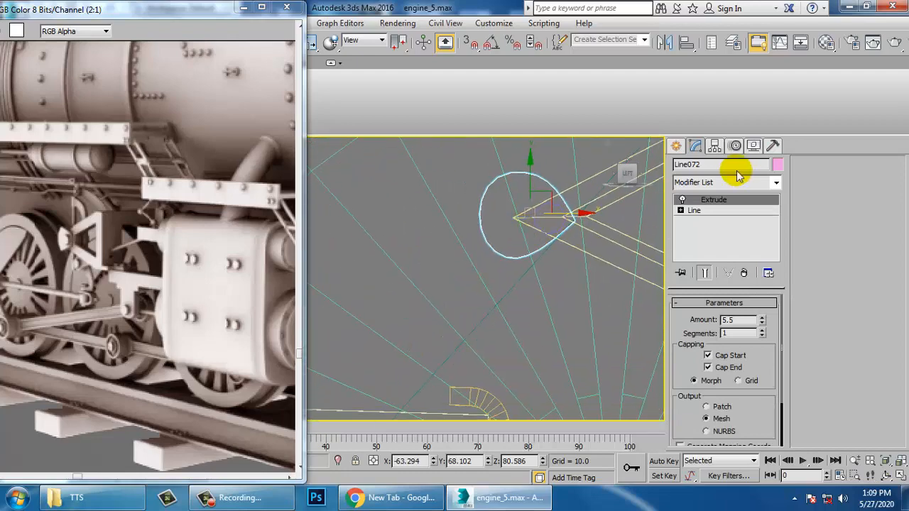
left_click(661, 147)
left_click(673, 147)
middle_click_drag(551, 257, 541, 258)
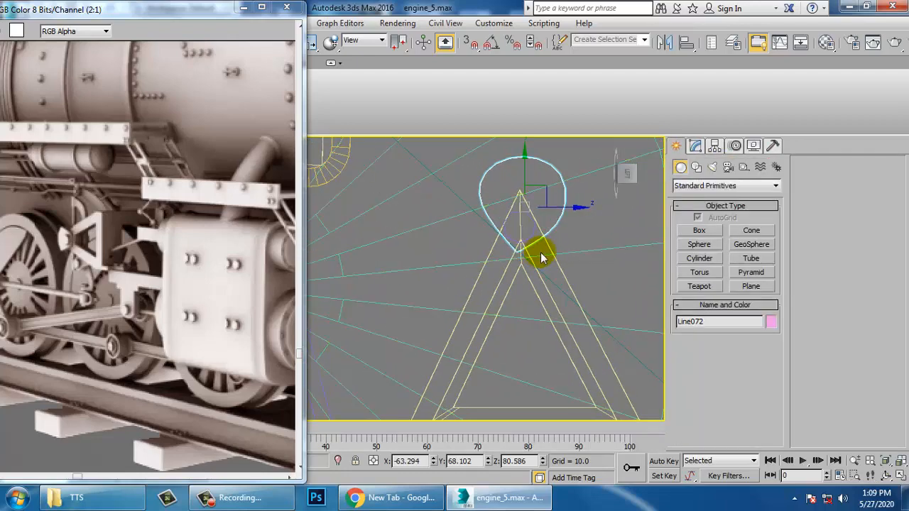
key("l")
scroll(552, 264, "down", 6)
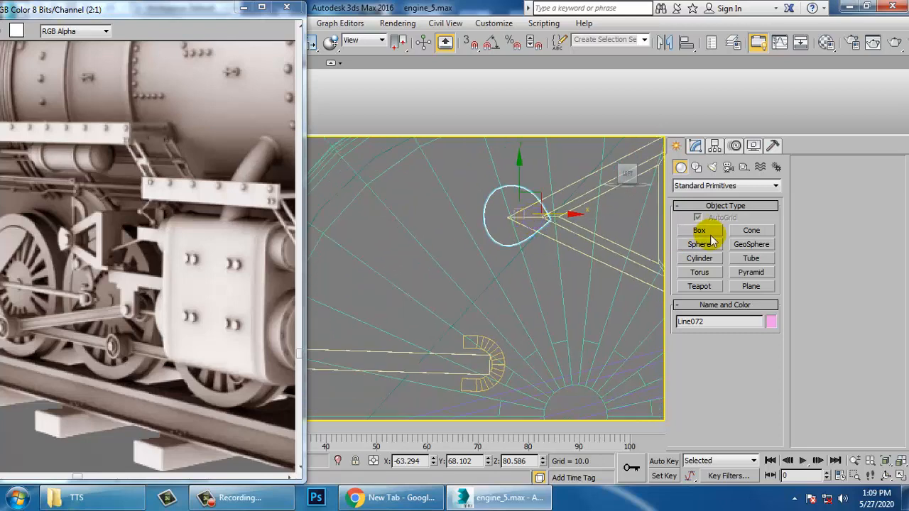
left_click(706, 169)
left_click(700, 240)
middle_click_drag(506, 235, 512, 204)
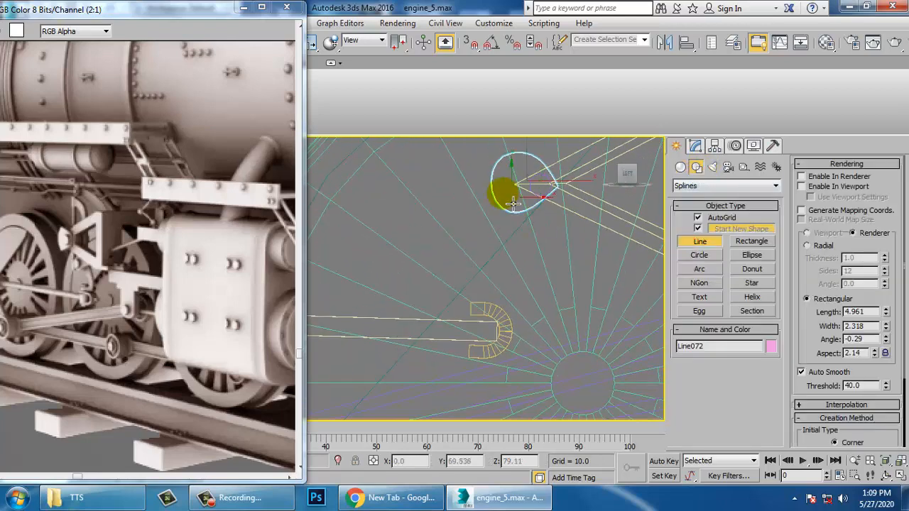
right_click(487, 306)
right_click(487, 307)
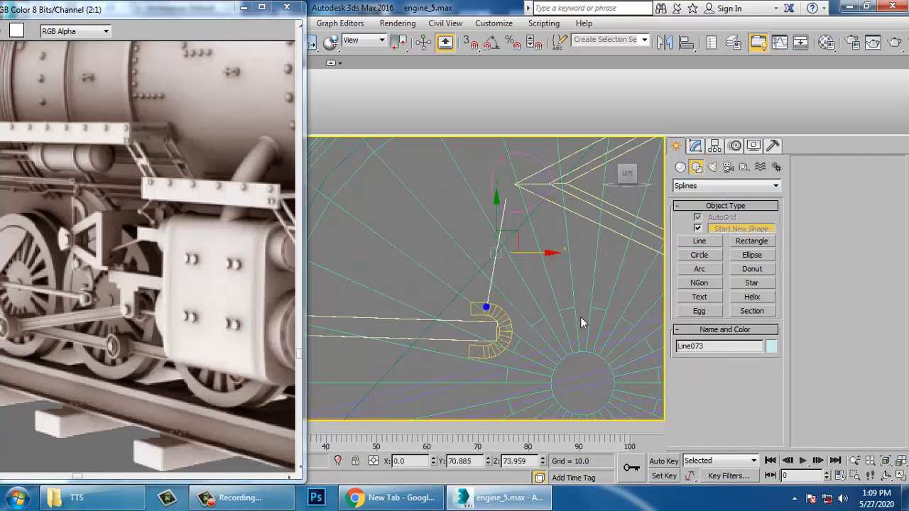
Step: Move the new line outward to X -62.046, between the teardrop and the rod's curved end
key("alt+w")
middle_click(564, 325)
key("alt+w")
middle_click_drag(561, 326, 396, 258, "alt")
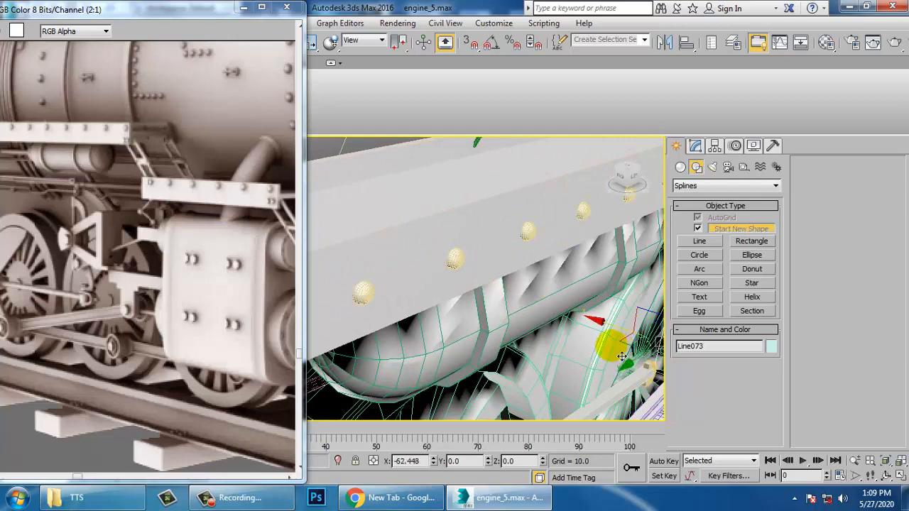
middle_click_drag(625, 358, 525, 312, "alt")
scroll(546, 338, "down", 4)
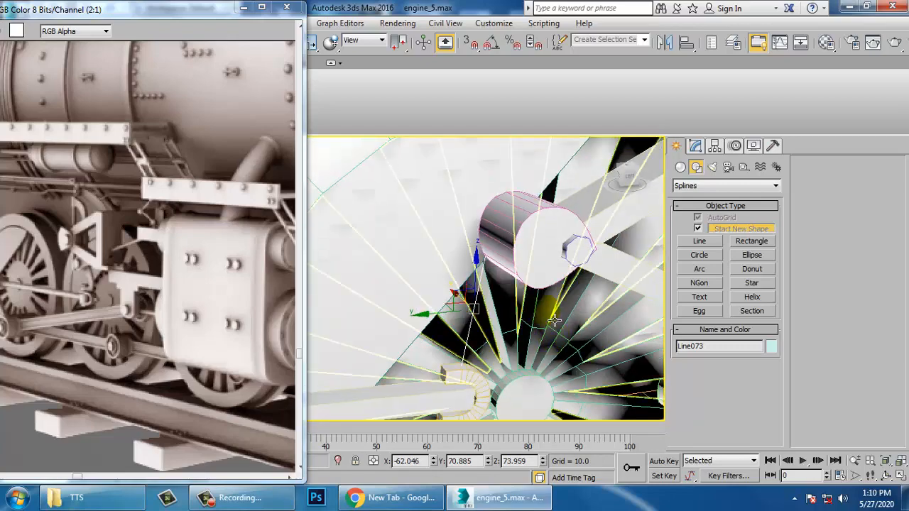
Step: Refine the line with a middle vertex, offset that vertex toward the wheel hub and bend the line into a curve
left_click(696, 145)
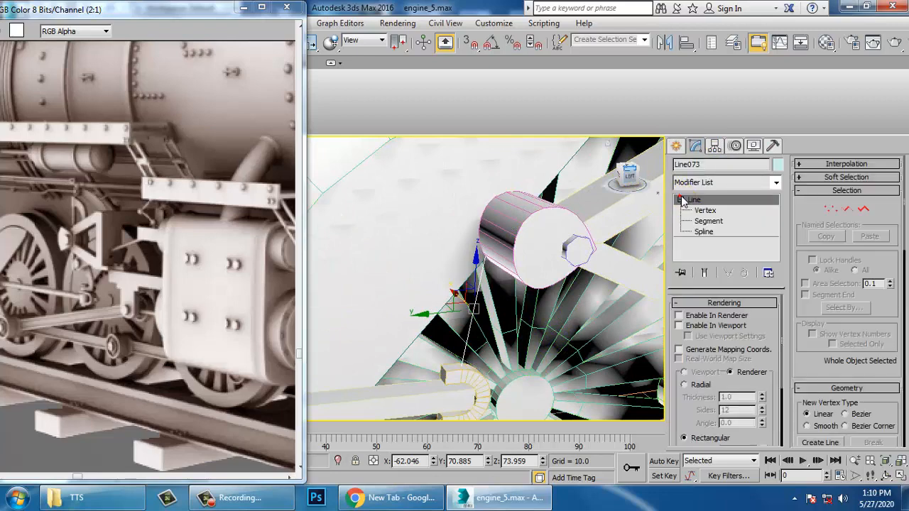
right_click(478, 275)
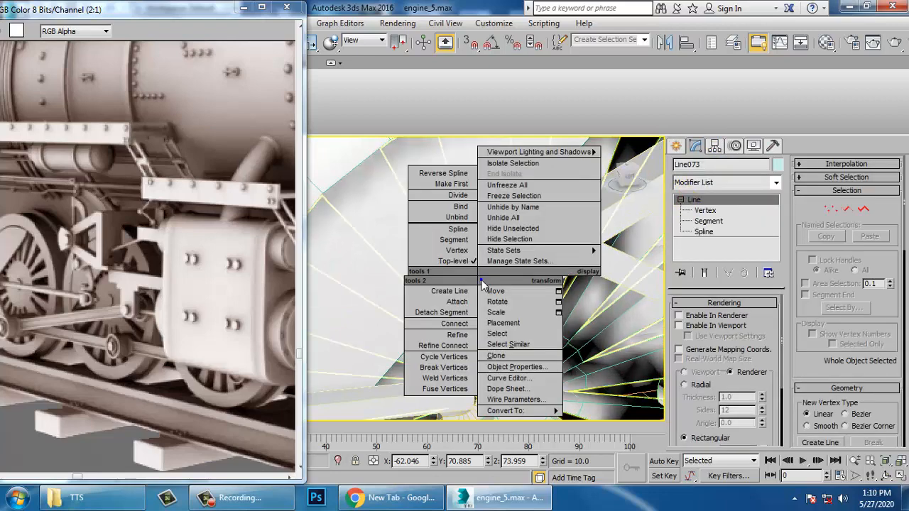
left_click(460, 335)
key("1")
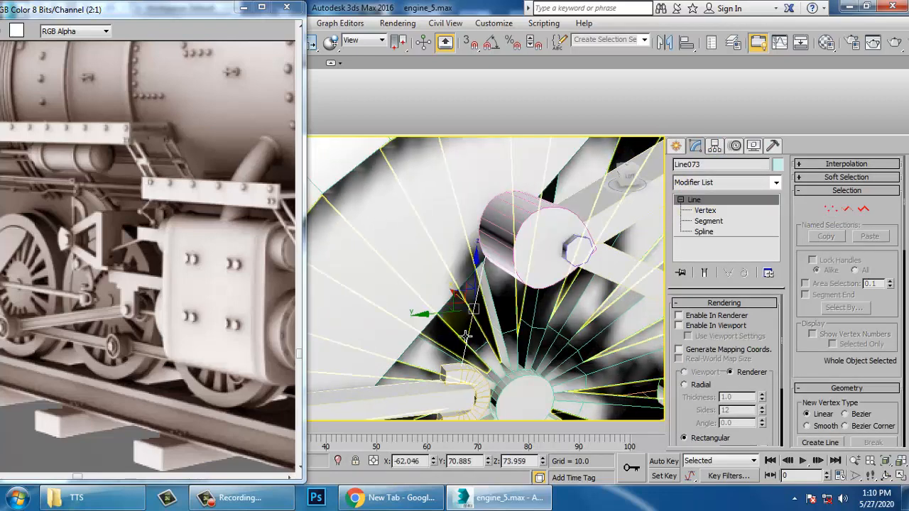
key("1")
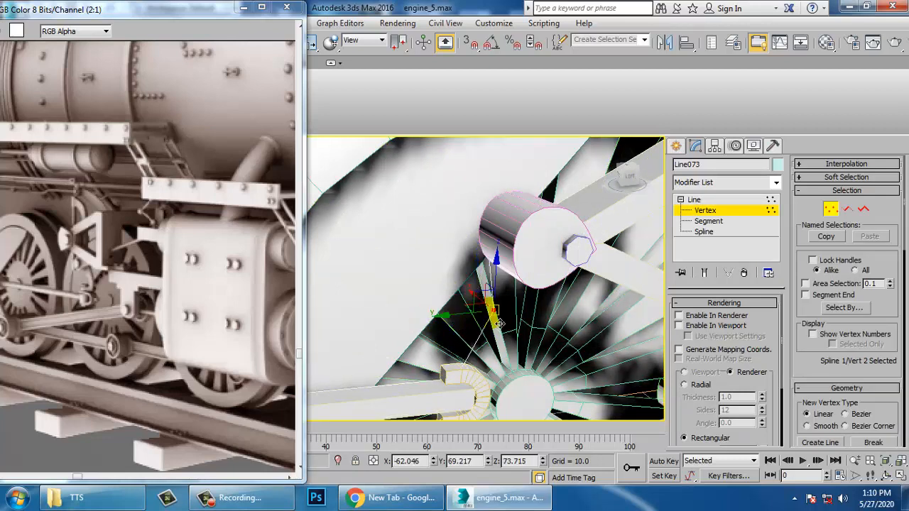
right_click(500, 323)
left_click(458, 249)
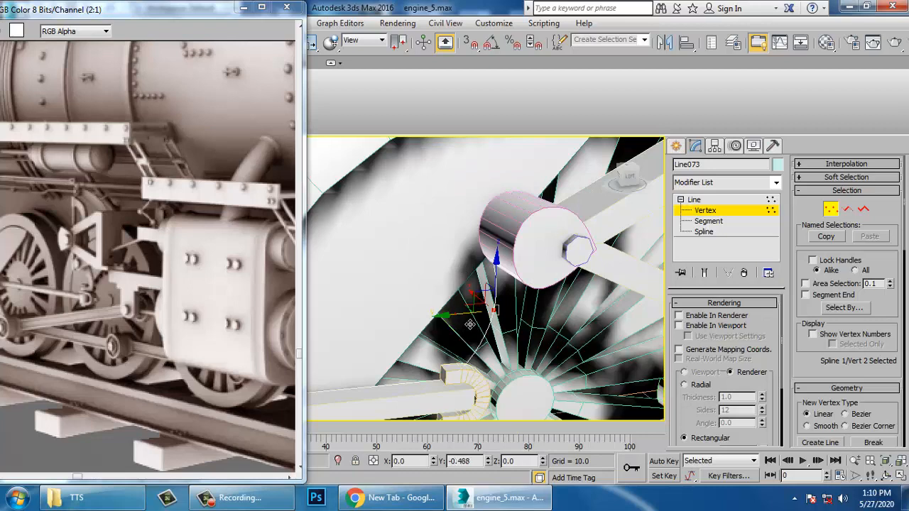
left_click(709, 200)
Step: Enable the curved line's rectangular thickness in the viewport and set its length to 0.496
left_click(681, 326)
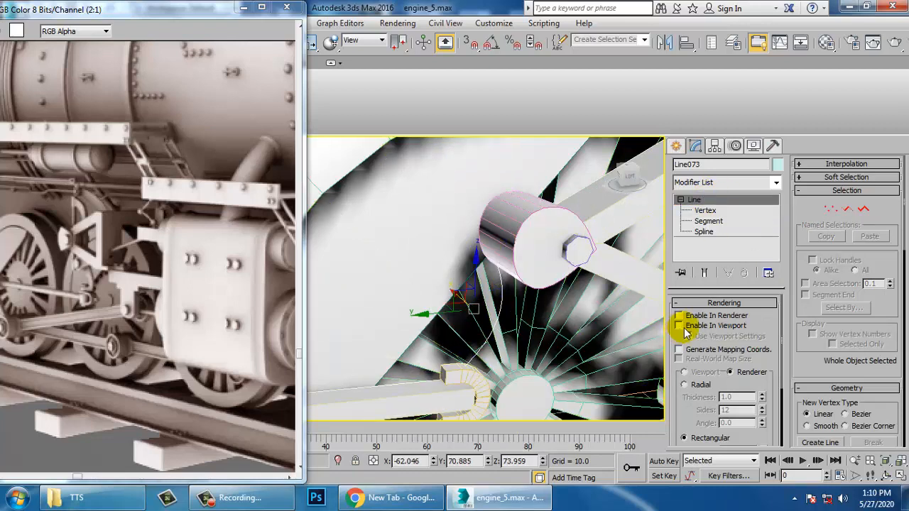
scroll(749, 415, "down", 3)
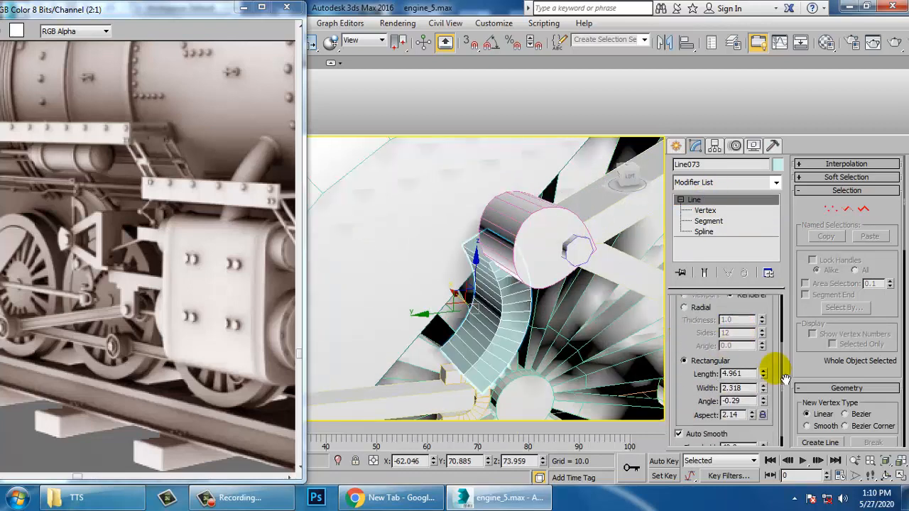
left_click_drag(765, 376, 785, 442)
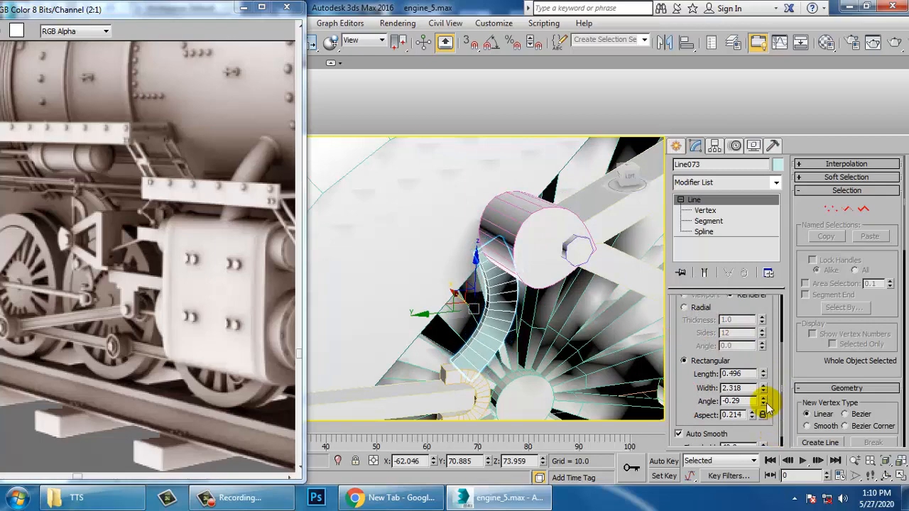
Step: Narrow the curved link's rectangular cross-section to a width of about 0.83
left_click_drag(765, 393, 779, 420)
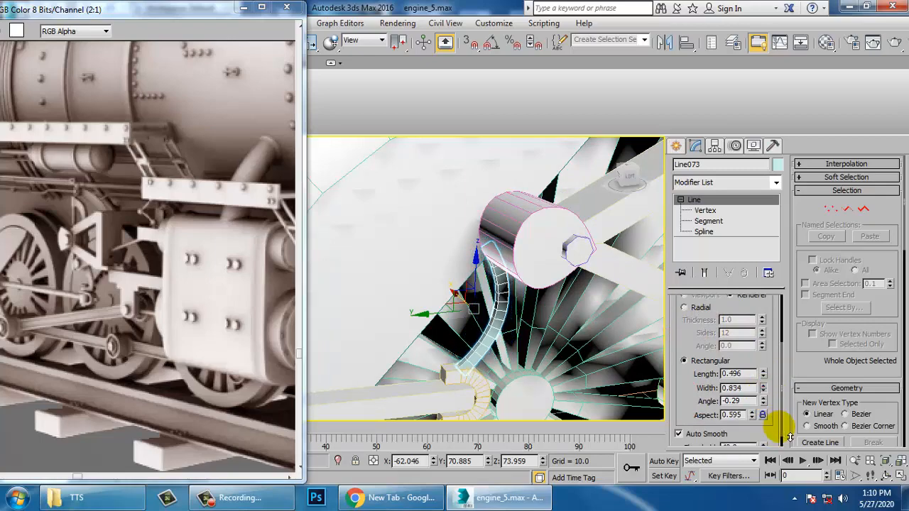
left_click_drag(790, 436, 790, 442)
left_click_drag(700, 341, 700, 335)
Step: Move the curved link's upper end vertex to the teardrop's underside and shift its middle vertex outward to X -64.197
middle_click_drag(506, 323, 575, 305, "alt")
left_click(549, 243)
left_click(489, 262)
key("1")
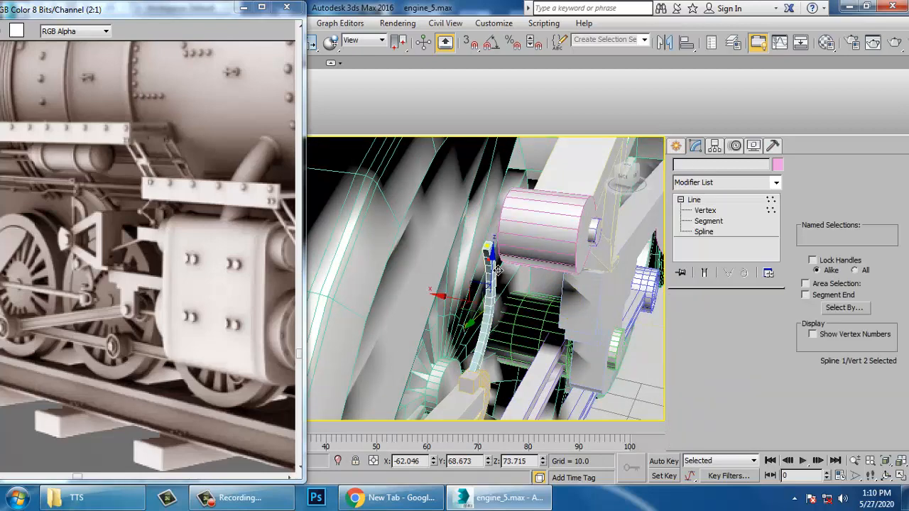
mouse_move(512, 260)
left_mouse_down()
mouse_move(471, 226)
mouse_move(509, 246)
left_mouse_up()
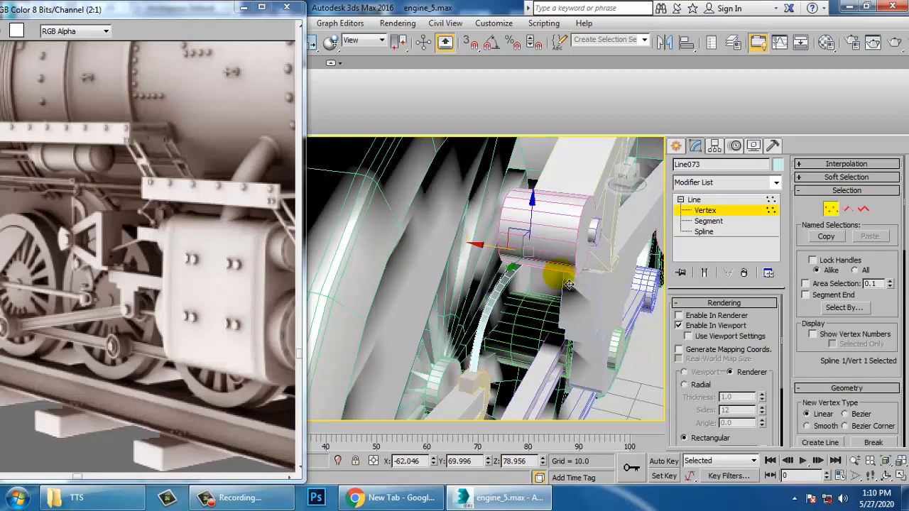
middle_click_drag(569, 284, 512, 342, "alt")
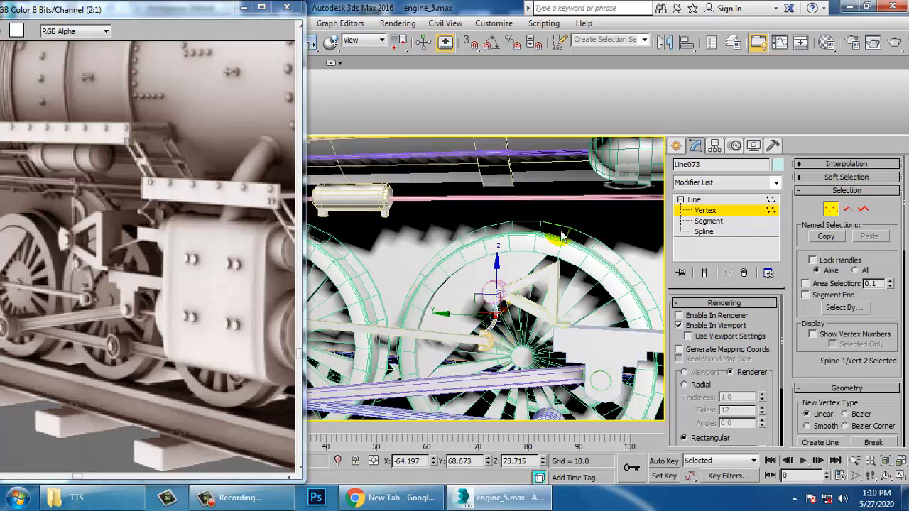
Step: Create a tube with AutoGrid on the stepped side plate, with radii of about 1.77 and 0.69
left_click(677, 147)
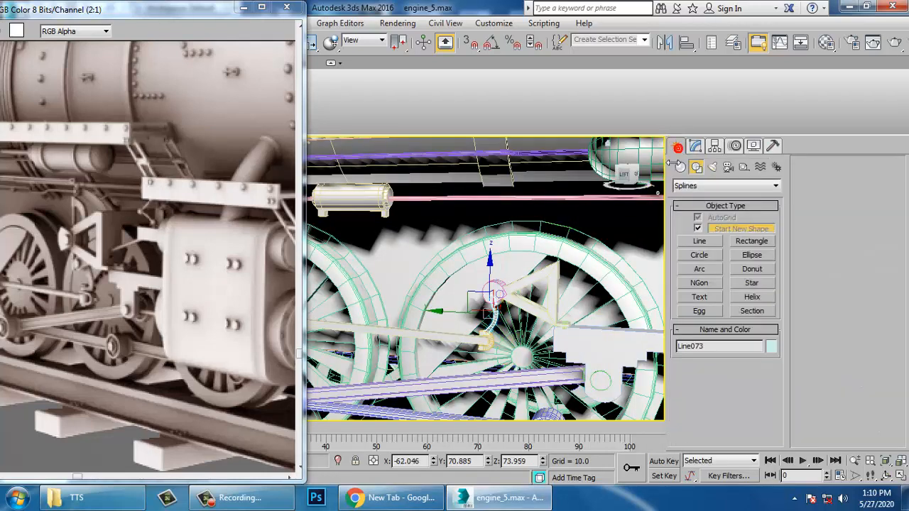
left_click(681, 166)
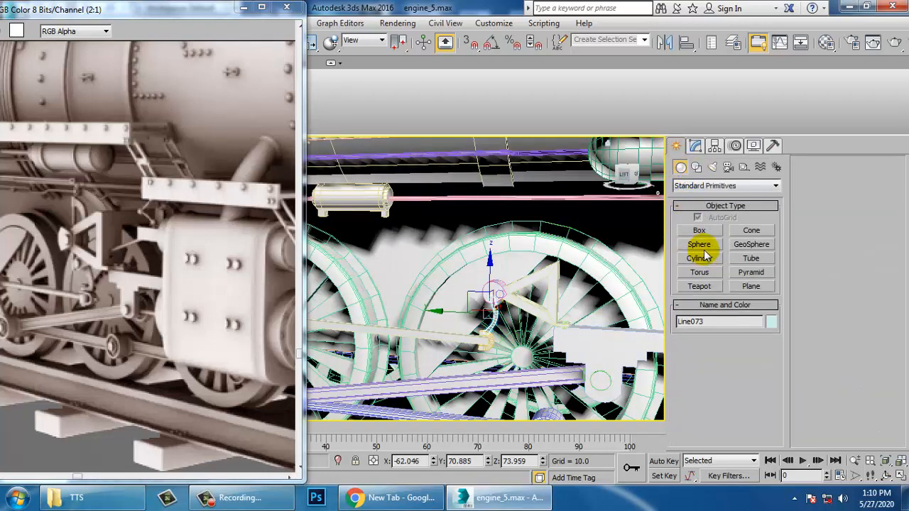
left_click(755, 263)
middle_click_drag(520, 399, 492, 354)
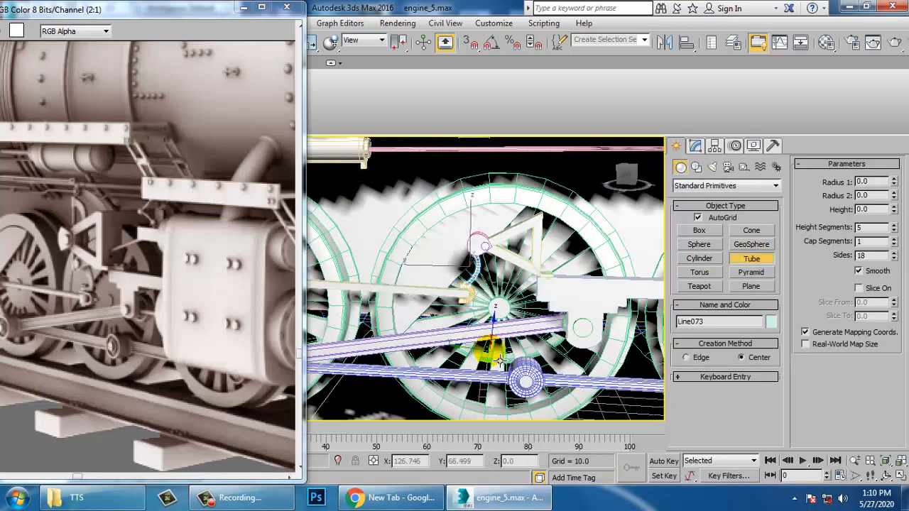
scroll(490, 341, "up", 3)
left_click_drag(621, 262, 628, 270)
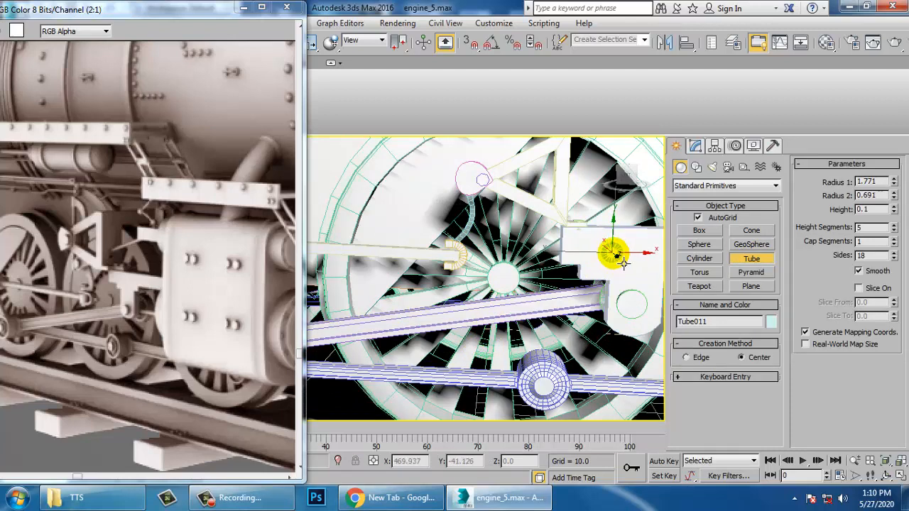
key("w")
Step: Move the tube along Y to 76.086, beside the rod's U-shaped end
middle_click_drag(623, 268, 581, 269, "alt")
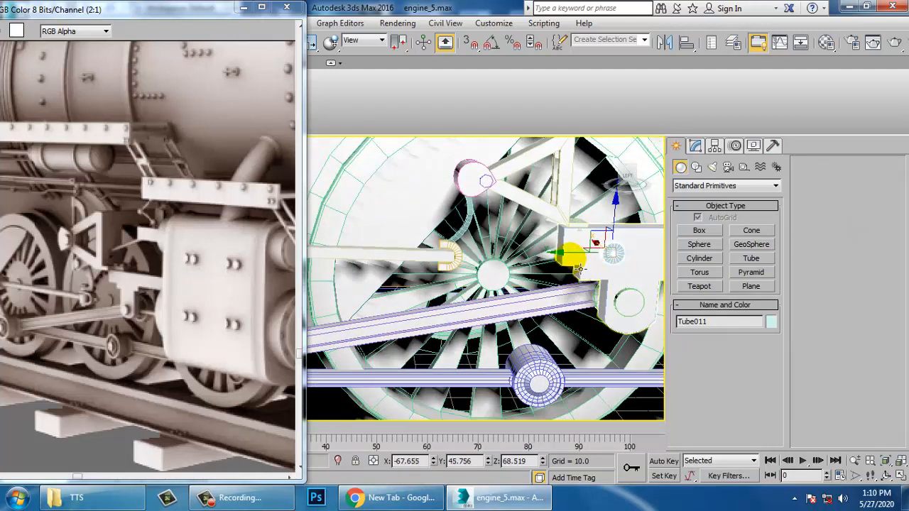
left_click_drag(561, 263, 377, 275)
key("z")
middle_click_drag(406, 277, 445, 309, "alt")
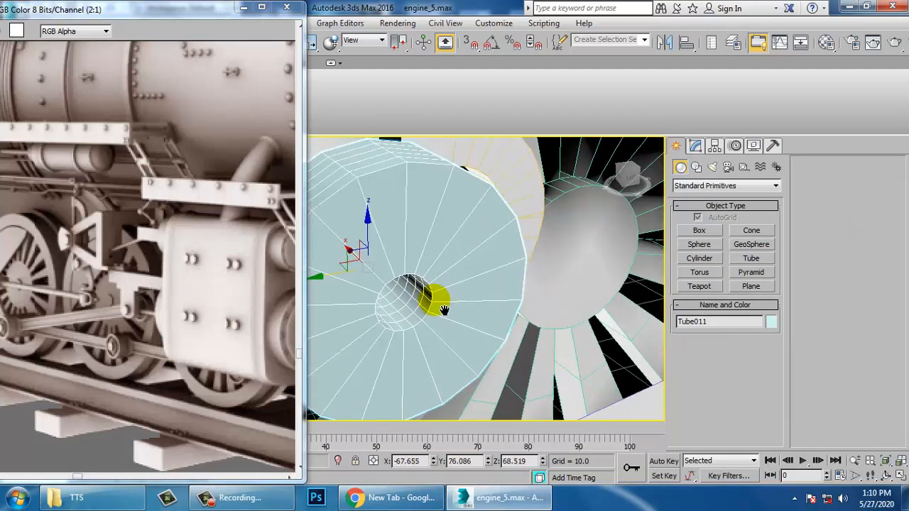
scroll(444, 310, "down", 2)
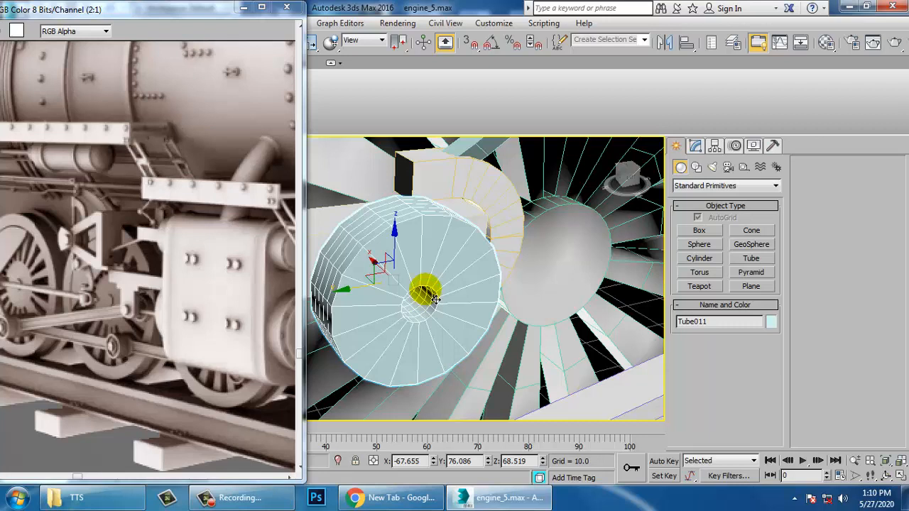
Step: Set the tube's Radius 1 to 0.814 and Radius 2 to 0.517
left_click(697, 145)
mouse_move(771, 324)
left_mouse_down()
mouse_move(793, 370)
mouse_move(779, 359)
mouse_move(783, 335)
left_mouse_up()
key("r")
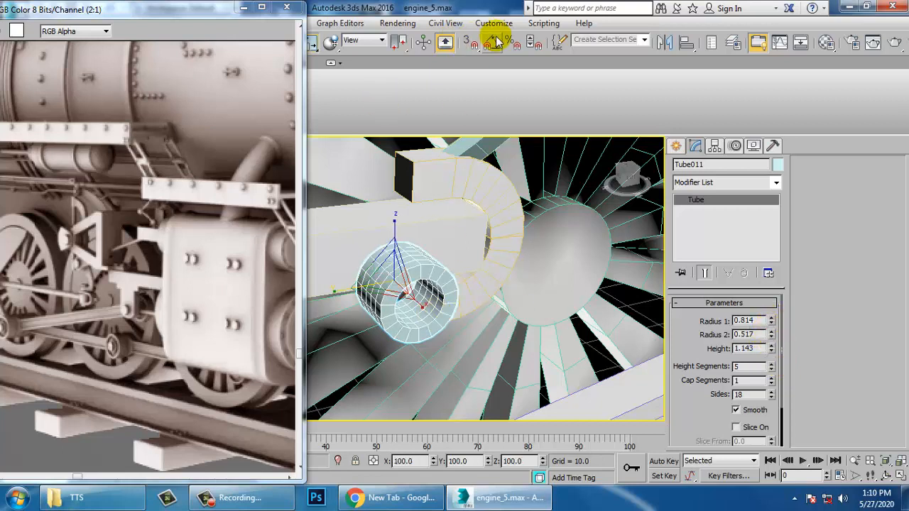
Step: Rotate the tube with angle snap so its axis follows the rod, and move it to X -62.367, Y 74.257, Z 66.657
key("e")
left_click_drag(399, 305, 360, 206)
key("w")
middle_click_drag(443, 208, 394, 186, "alt")
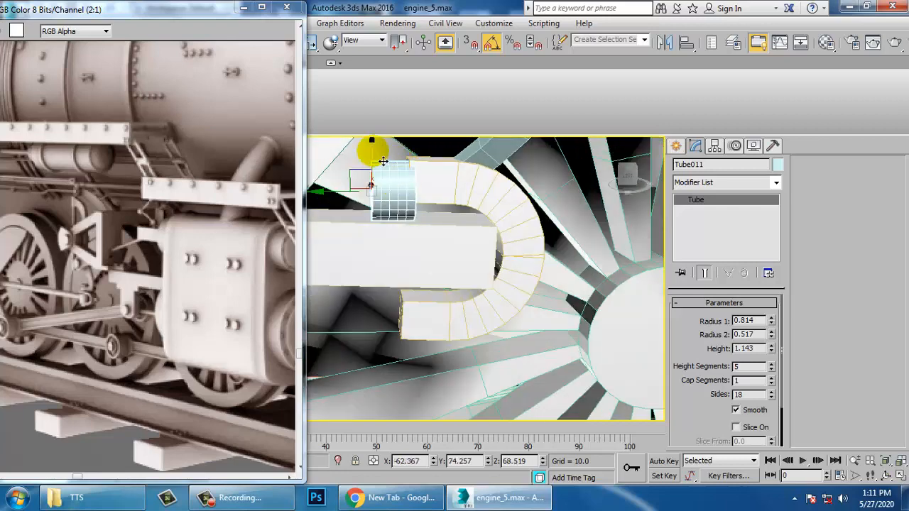
left_click_drag(372, 151, 404, 221)
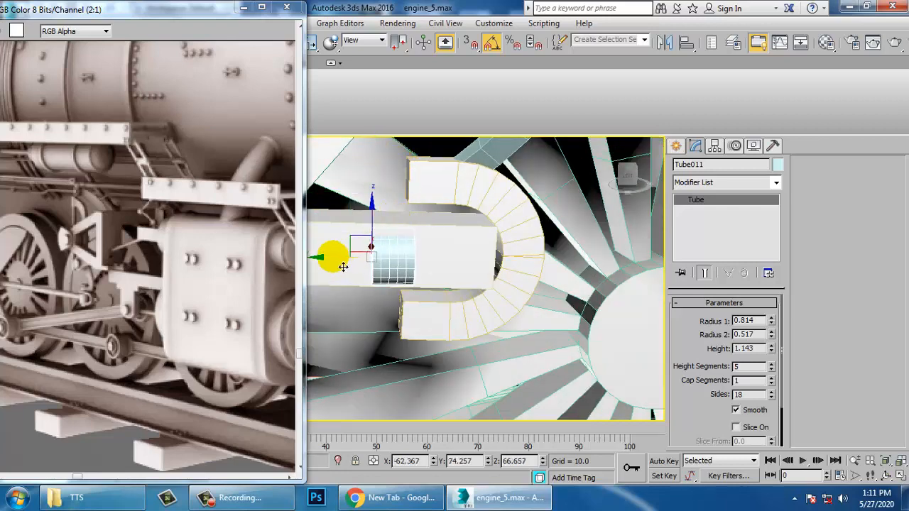
Step: Slide the tube into the rod's U-shaped end and scale it up uniformly to about 159 percent
left_click_drag(455, 267, 413, 223)
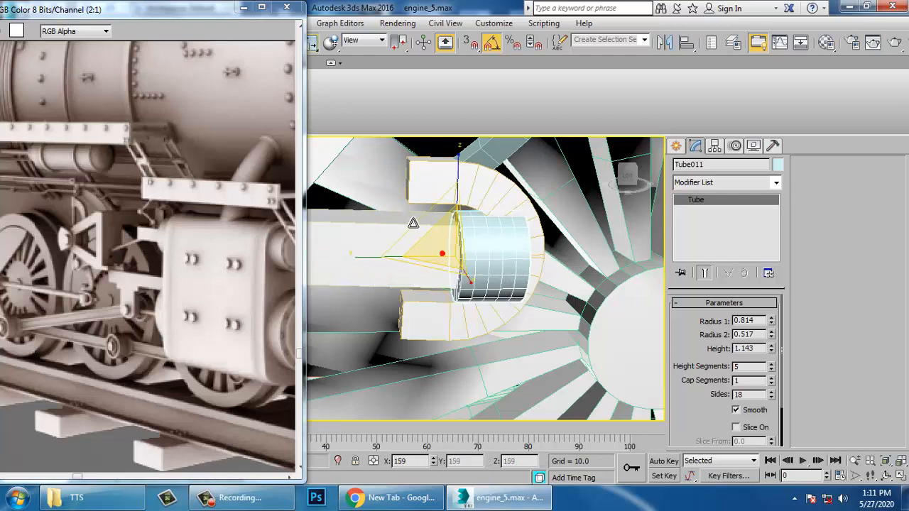
key("w")
middle_click_drag(413, 223, 397, 258, "alt")
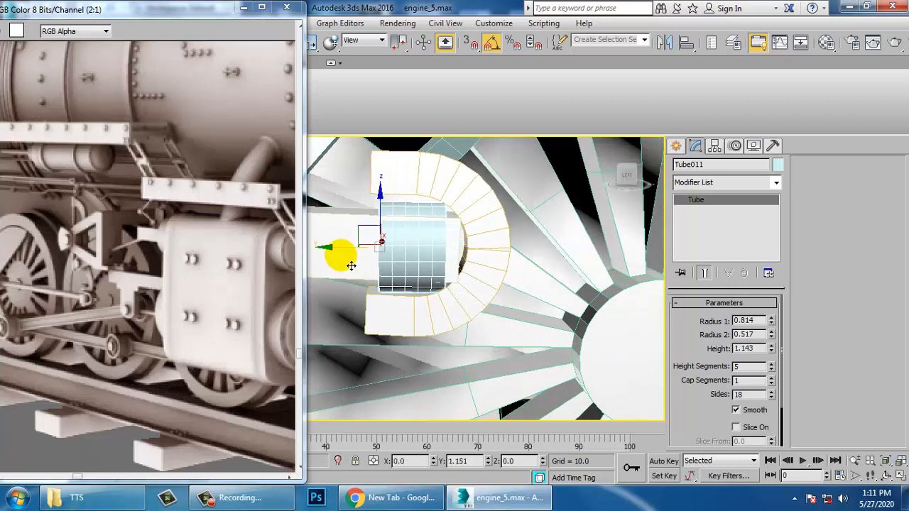
Step: Seat the enlarged tube around the rod end inside the U-shaped piece, at X -61.903, Y 73.25
left_click_drag(341, 264, 375, 246)
middle_click_drag(375, 246, 471, 268, "alt")
scroll(386, 248, "up", 3)
scroll(448, 268, "down", 3)
key("w")
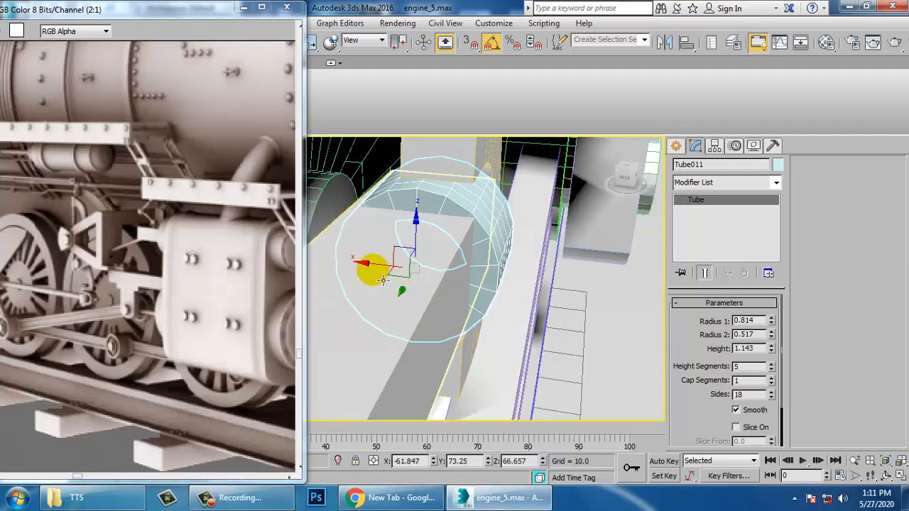
middle_click_drag(380, 272, 458, 271, "alt")
scroll(458, 270, "down", 4)
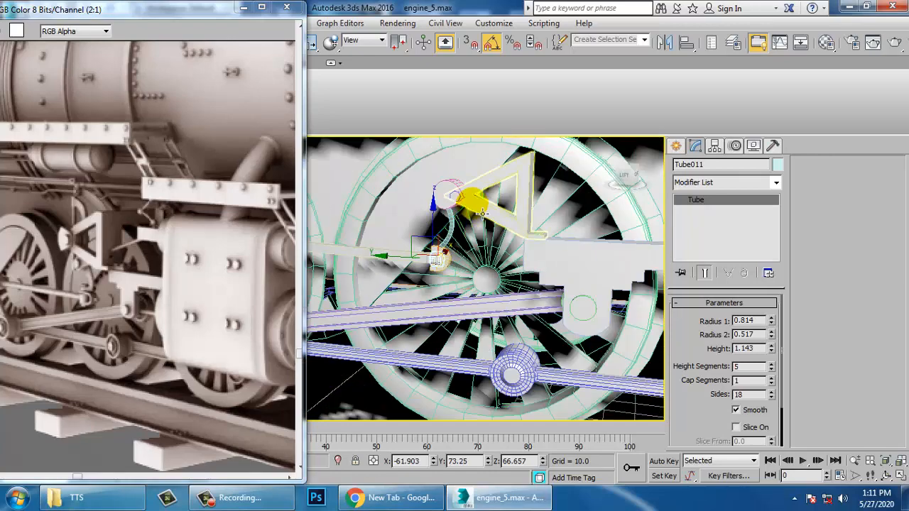
Step: Select every object in the scene and assign the 01 - Default material to them in the Material Editor
key("ctrl+a")
key("m")
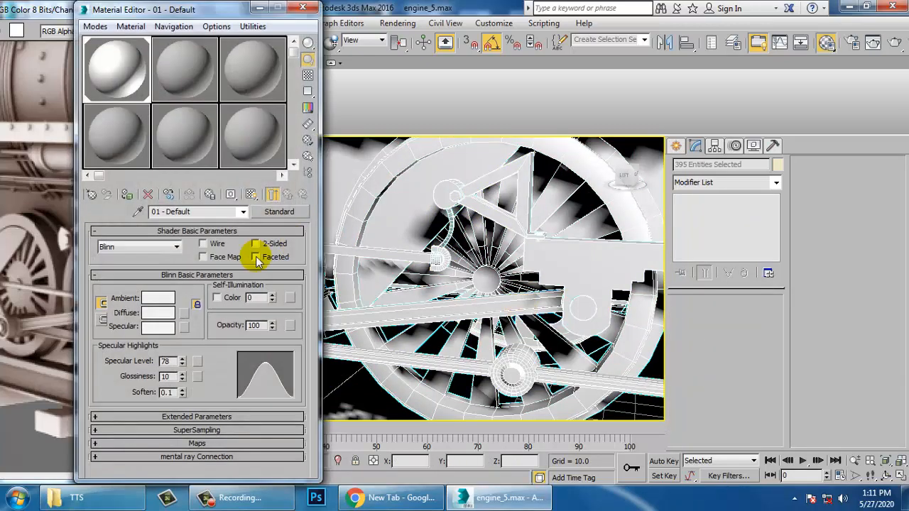
left_click(257, 8)
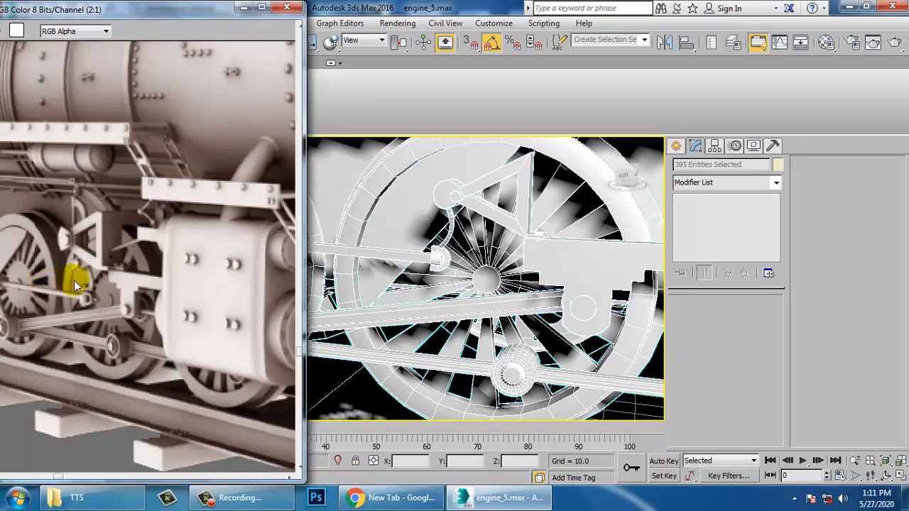
Step: Compare the whole locomotive model with the full reference image from the front side
scroll(74, 281, "down", 2)
left_click_drag(89, 9, 150, 9)
scroll(146, 248, "up", 1)
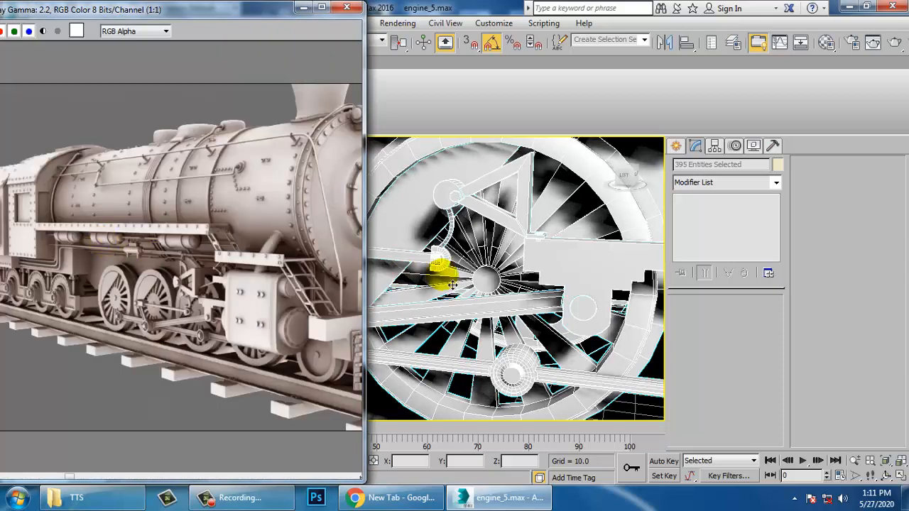
scroll(532, 277, "down", 5)
scroll(522, 295, "down", 3)
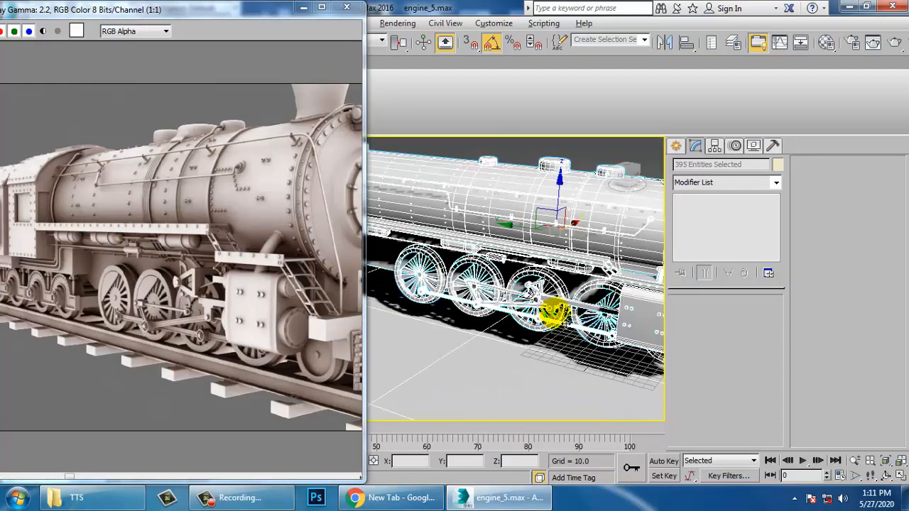
middle_click_drag(560, 320, 531, 328, "alt")
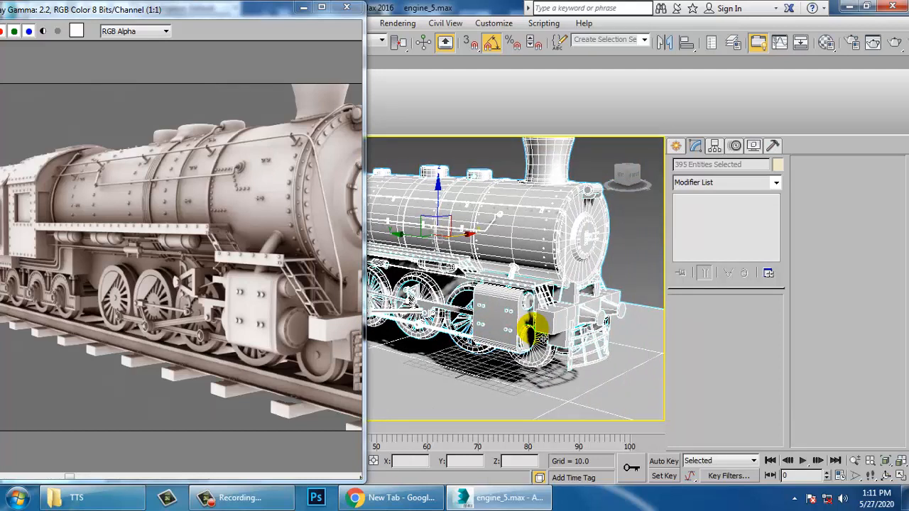
left_click(265, 497)
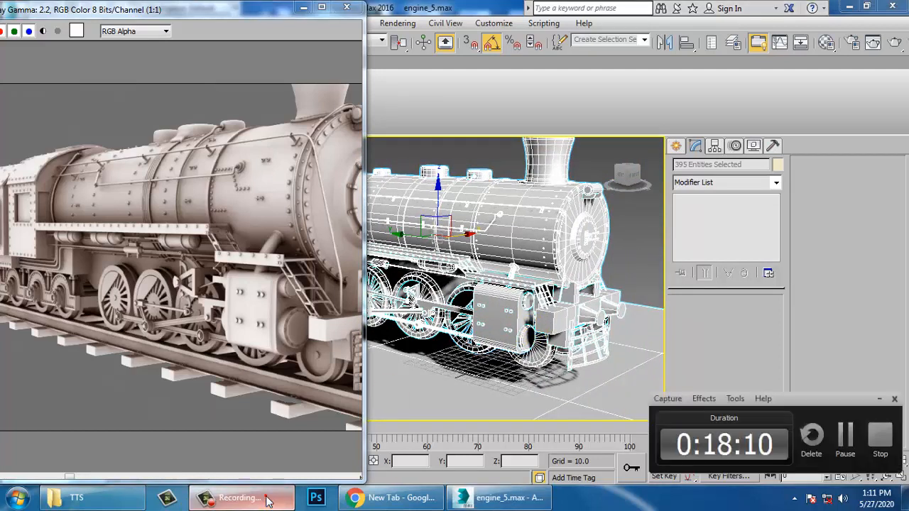